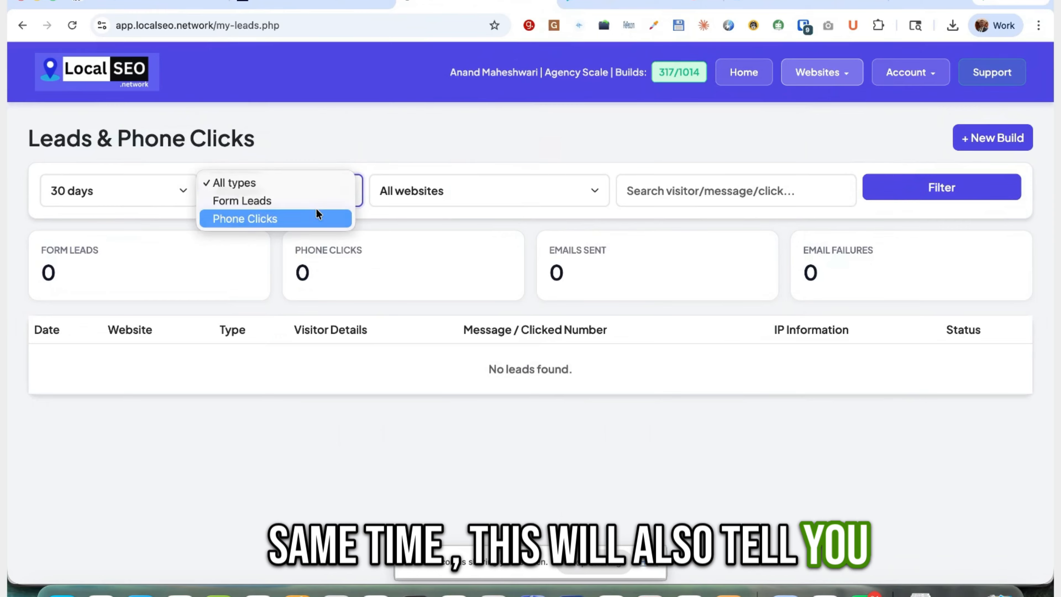
- Set the leads list filters to the Form Leads type and a 7 days date range
click(315, 201)
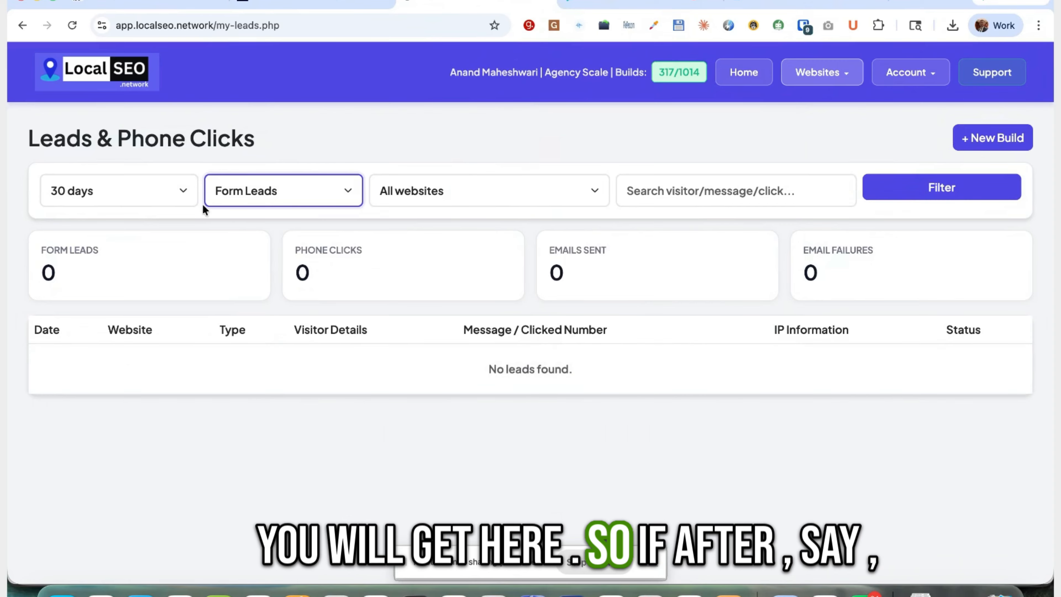
click(128, 197)
click(129, 165)
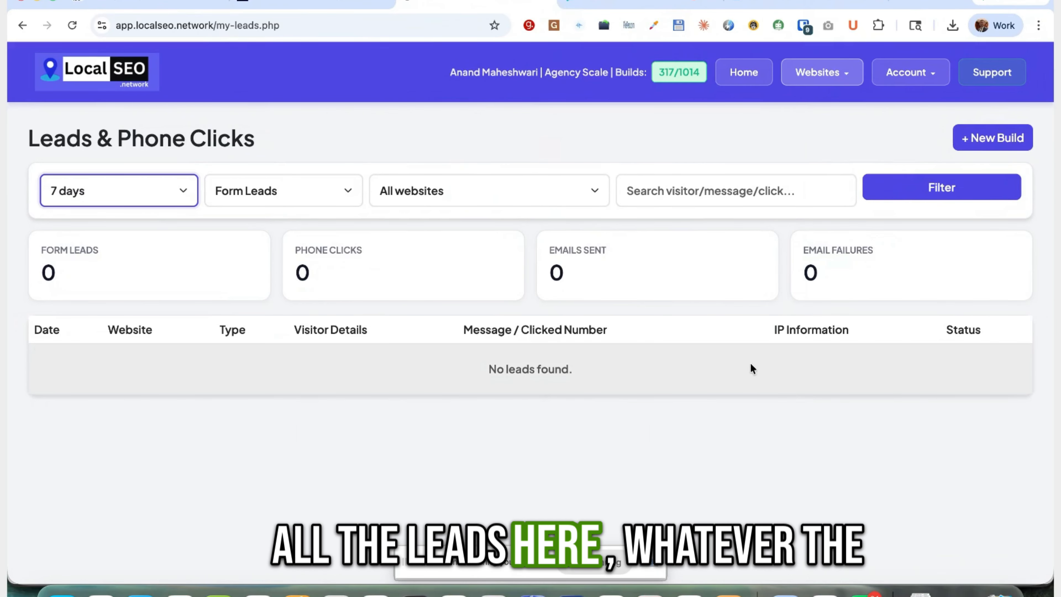
- Open the What's New changelog and examine the Build 26 entry with its release date
click(924, 74)
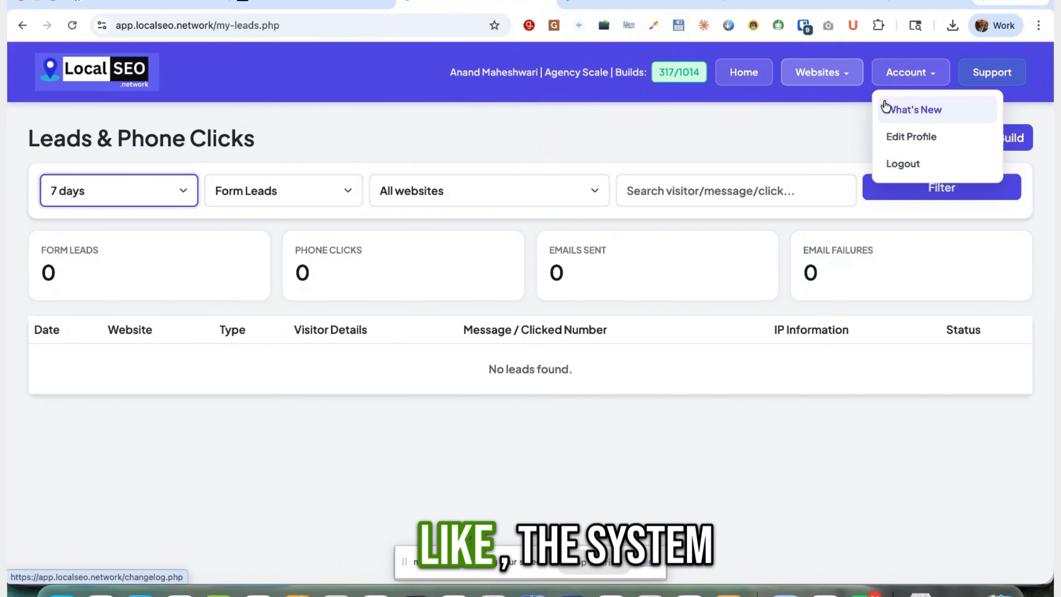
click(903, 109)
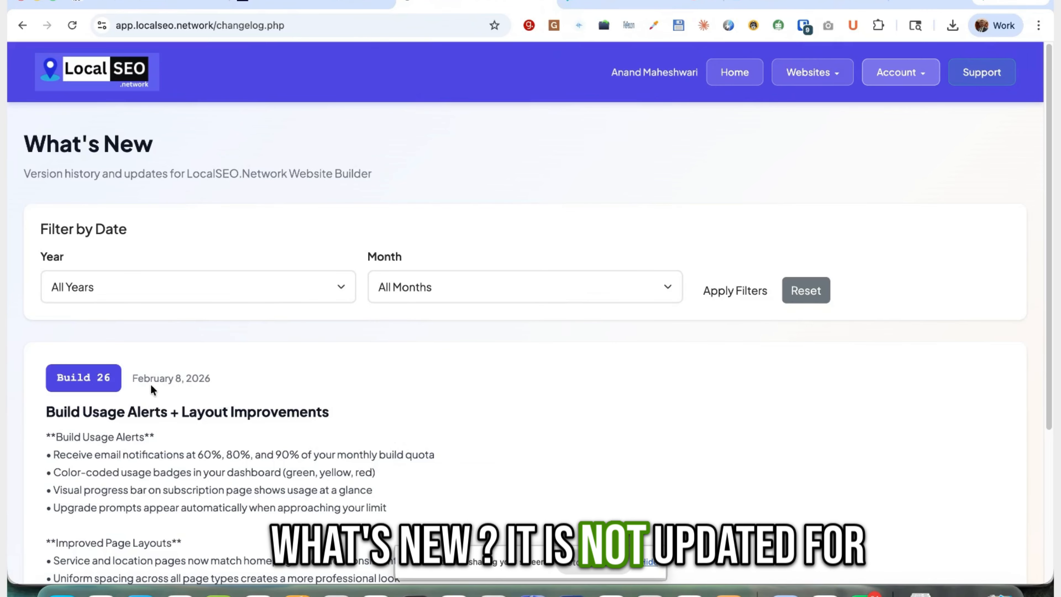
scroll(156, 386, down, 3)
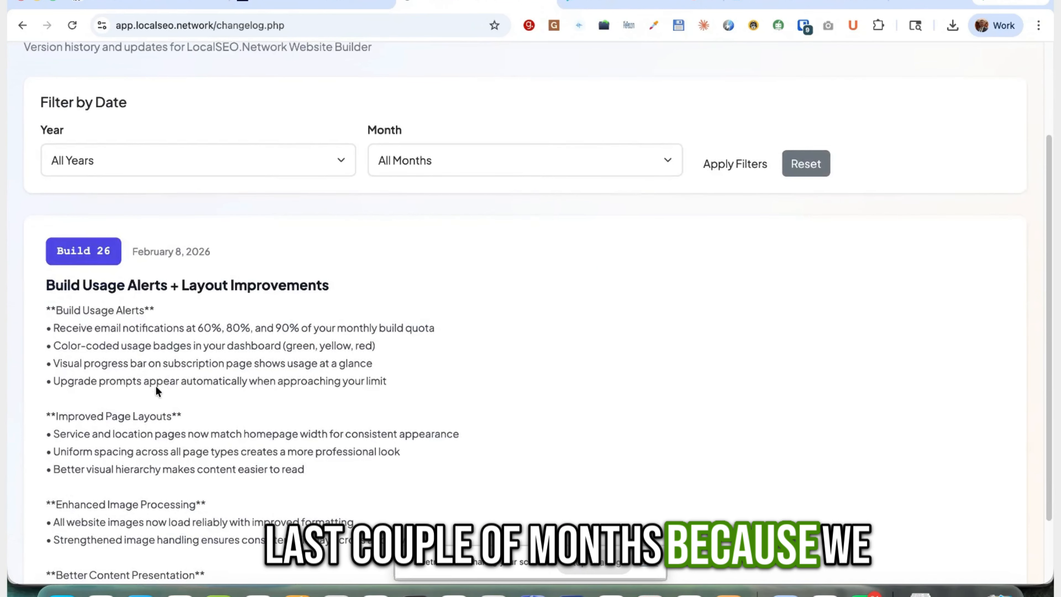
scroll(156, 386, down, 2)
scroll(249, 414, up, 5)
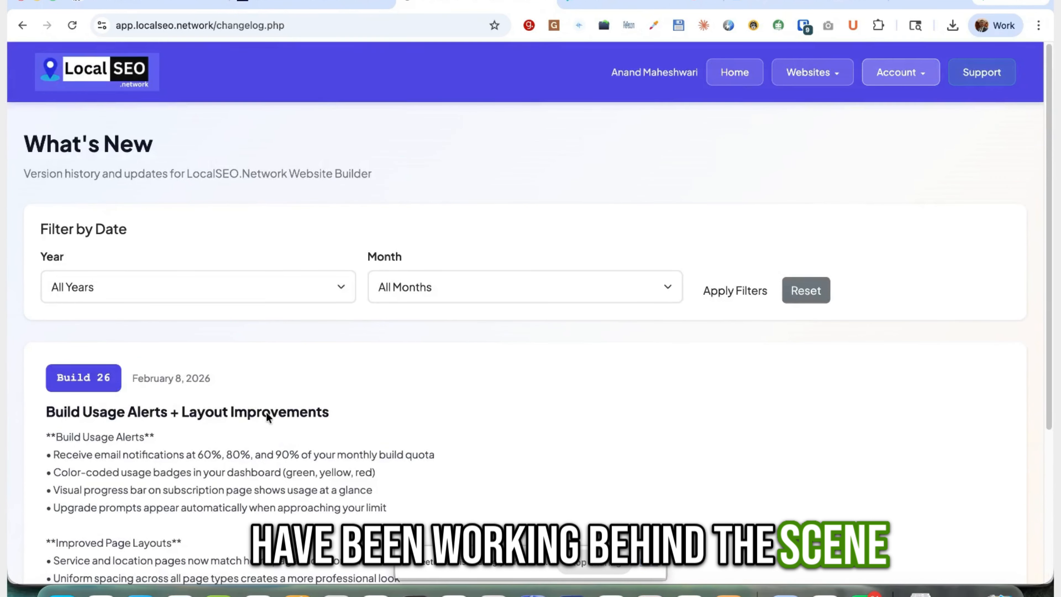
drag(52, 378, 251, 384)
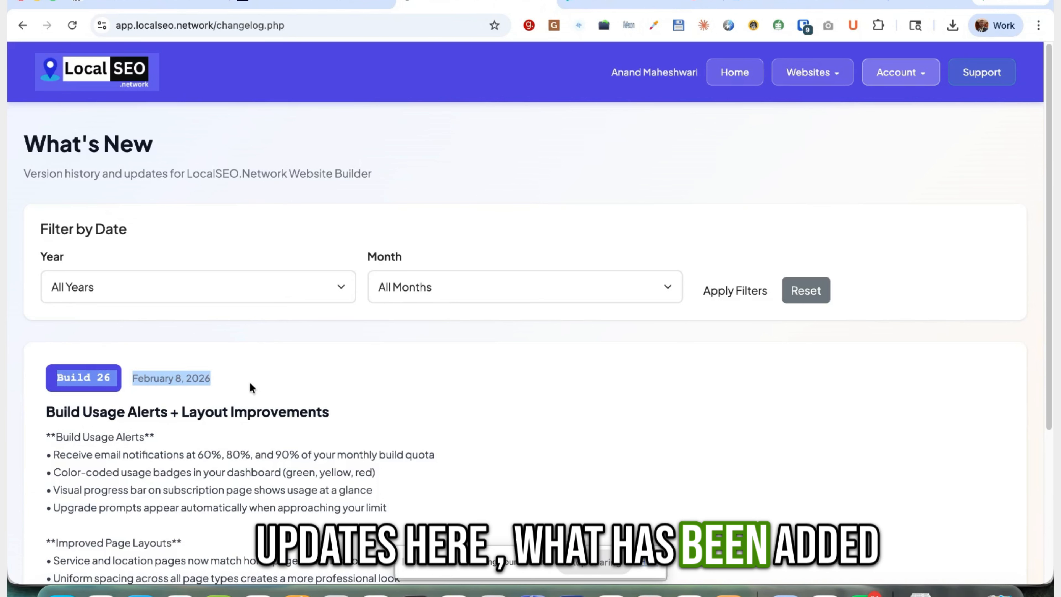
click(898, 72)
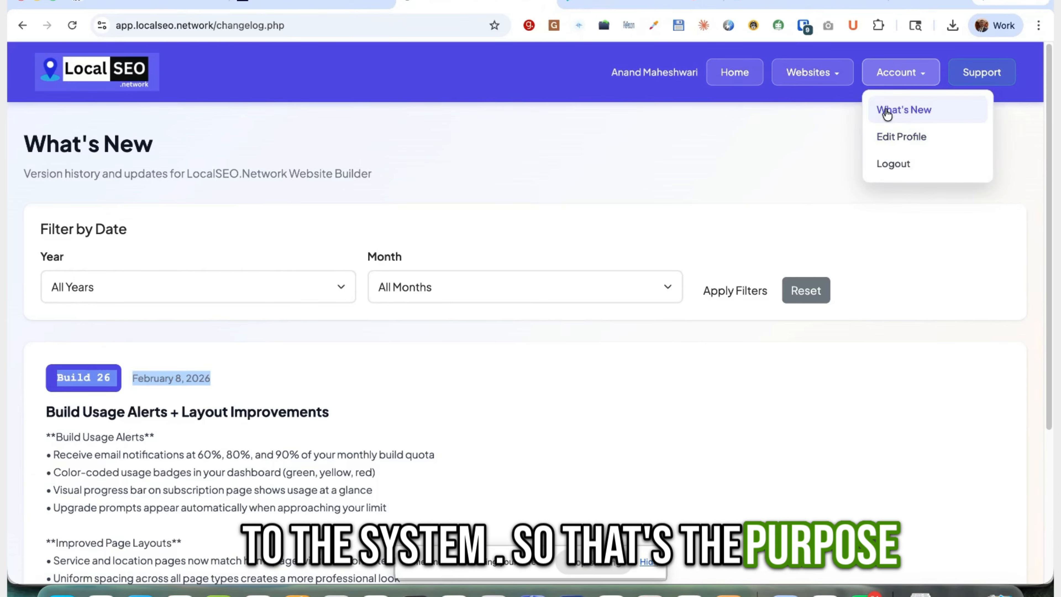
- Open the Website Builder and reset all of its form fields
mouse_move(790, 89)
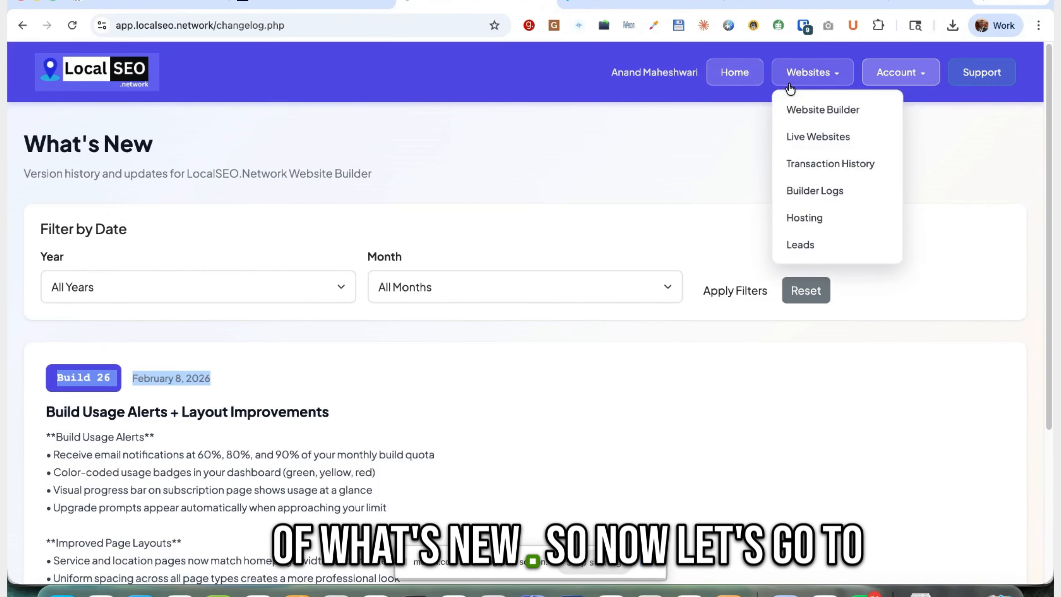
click(805, 109)
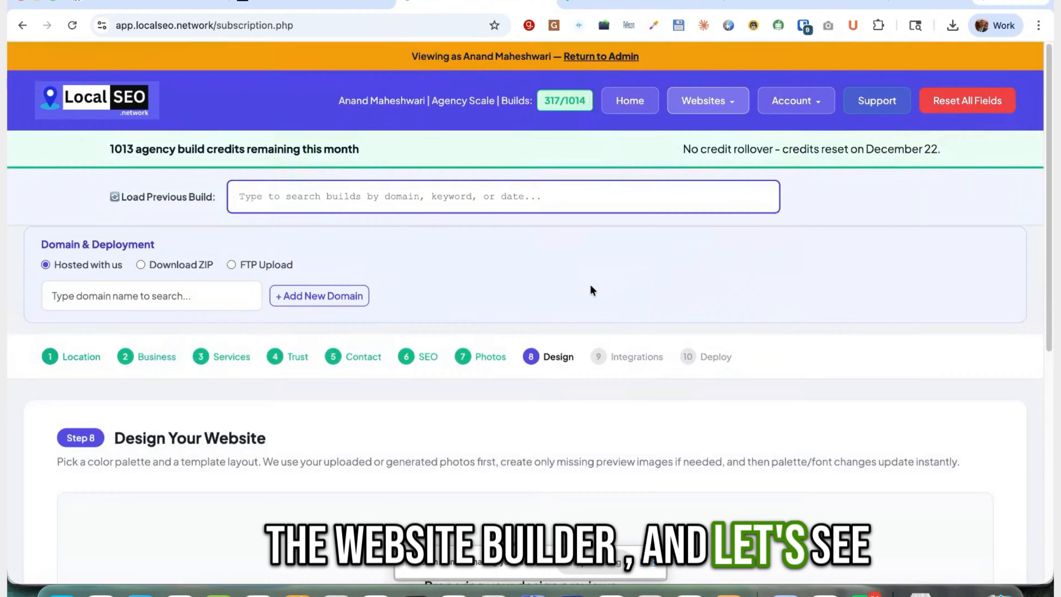
scroll(516, 314, down, 3)
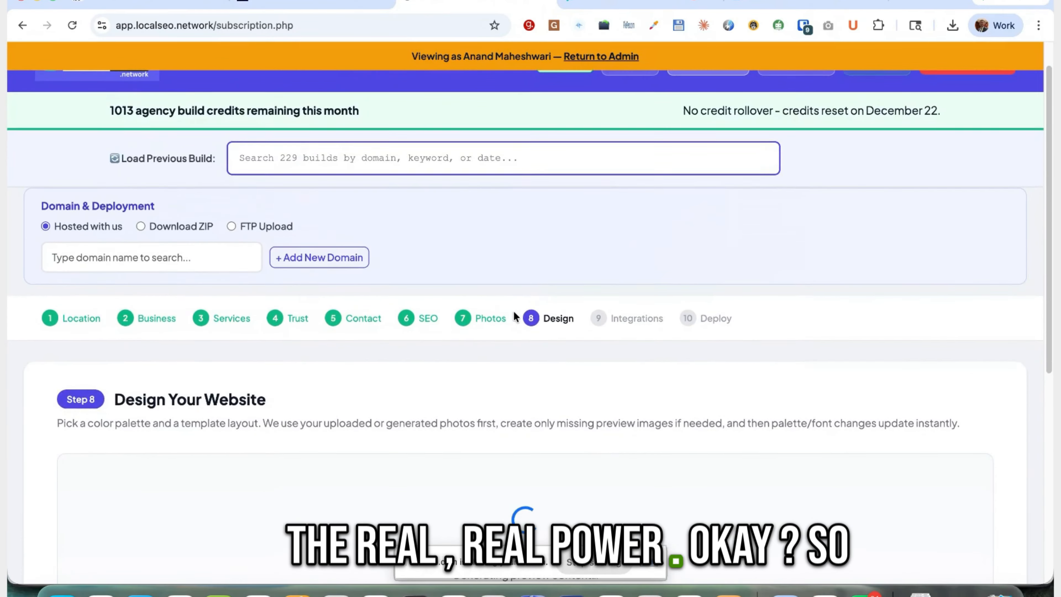
scroll(514, 316, up, 3)
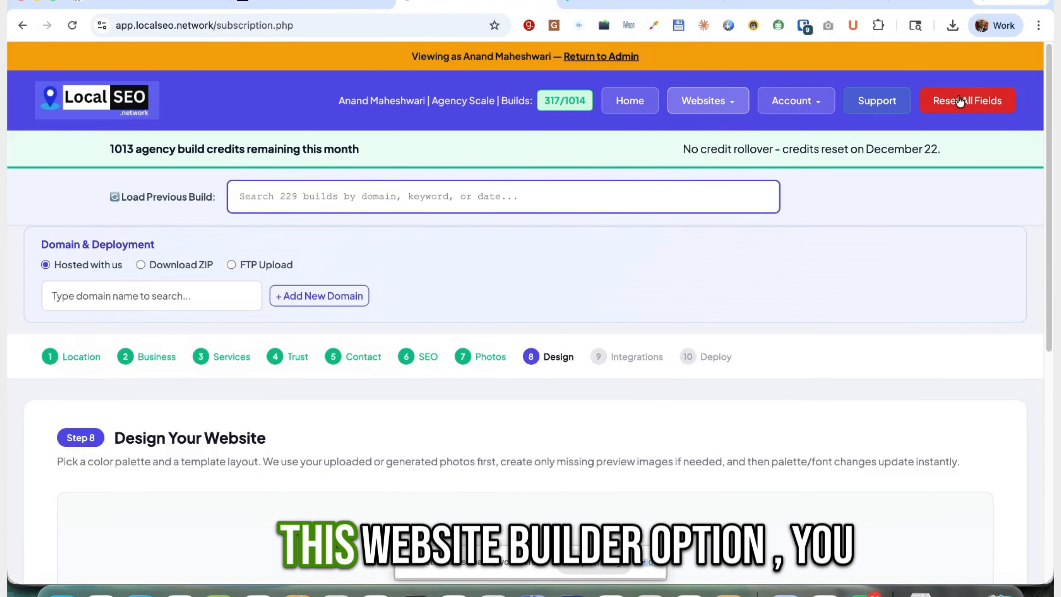
click(961, 101)
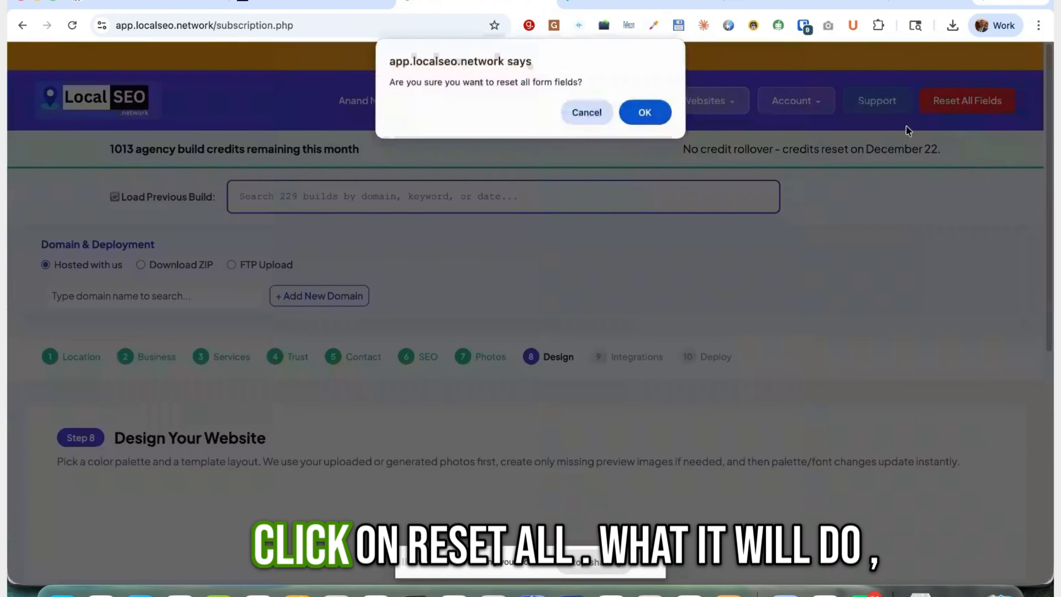
click(646, 114)
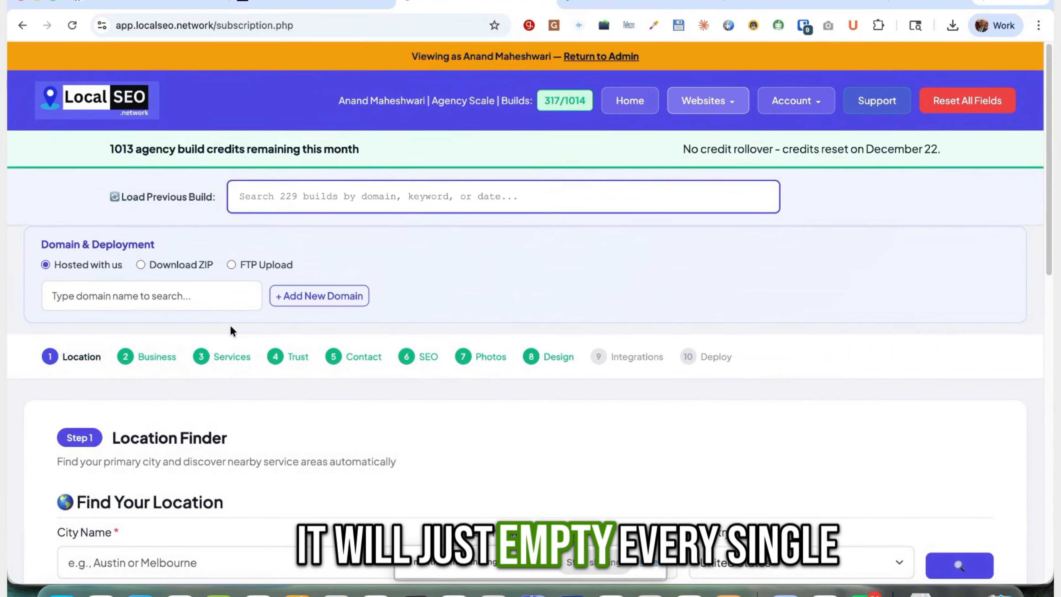
scroll(326, 304, down, 3)
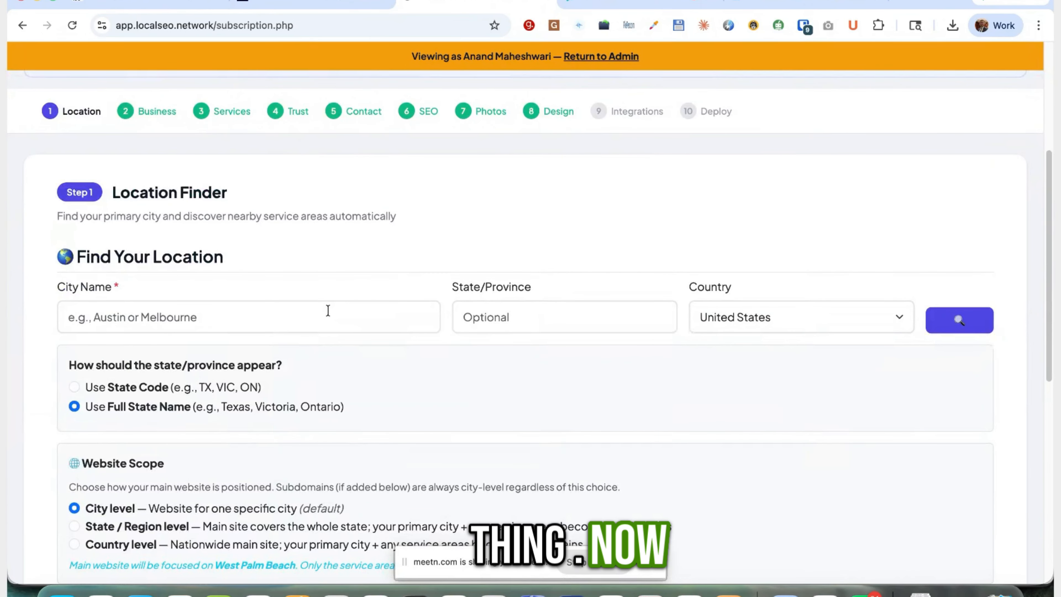
- Open startupconsultant.business.in in a new tab and examine the Startup Consultant headline on its homepage
key(super+t)
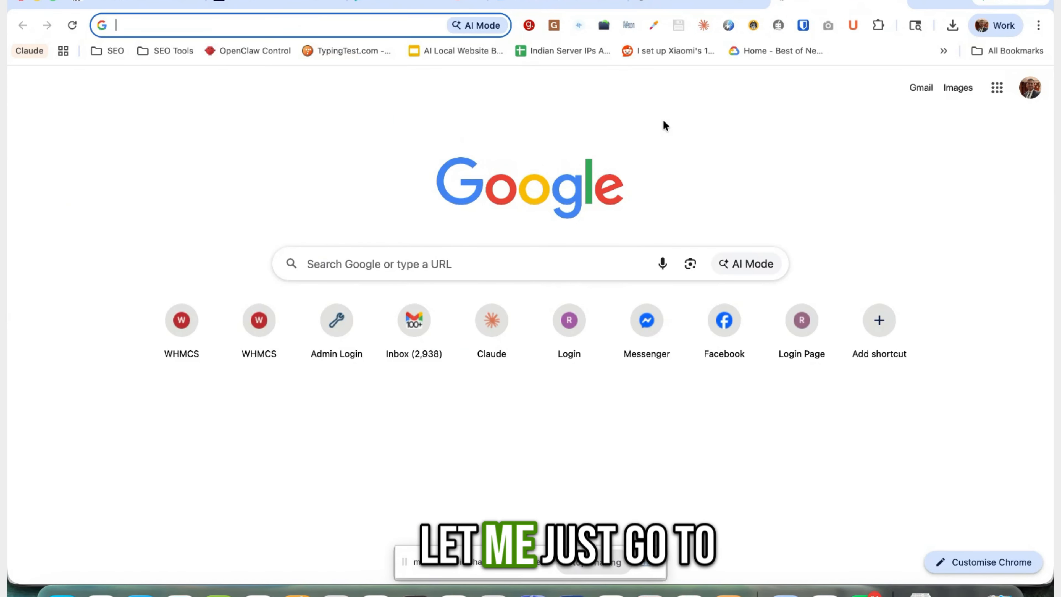
text(startupconsultant.business.in)
key(Return)
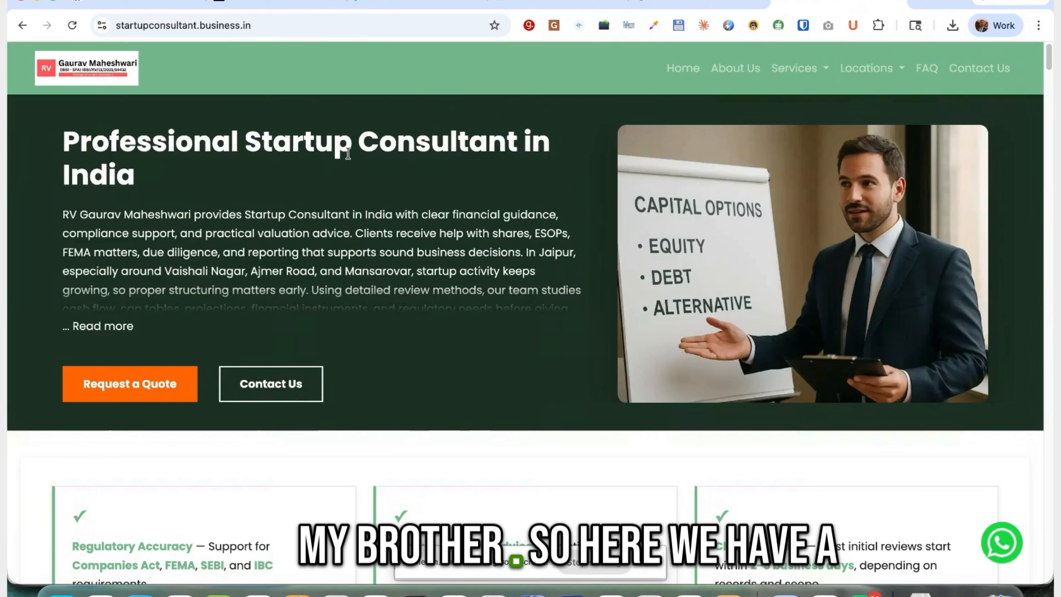
drag(291, 141, 518, 142)
click(422, 6)
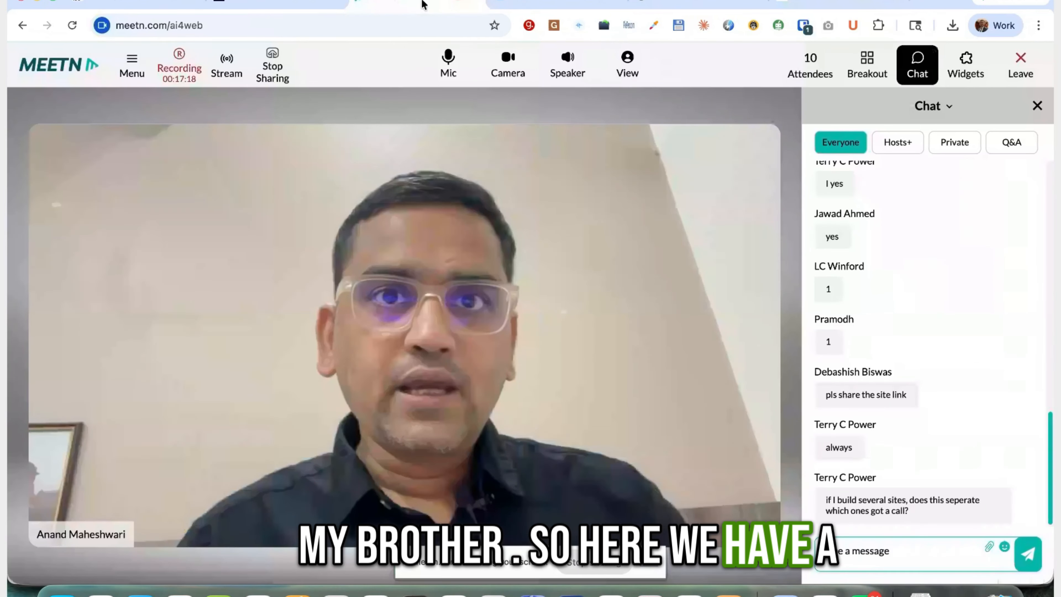
click(676, 4)
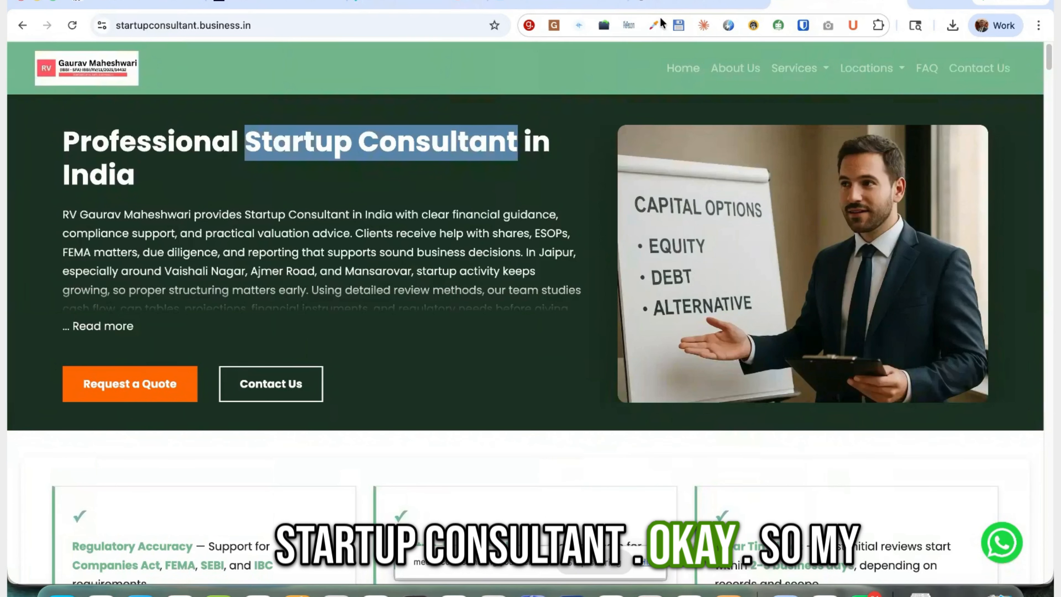
- Return to the website builder's Location Finder and enter Jaipur as the city name
click(836, 4)
scroll(443, 237, down, 1)
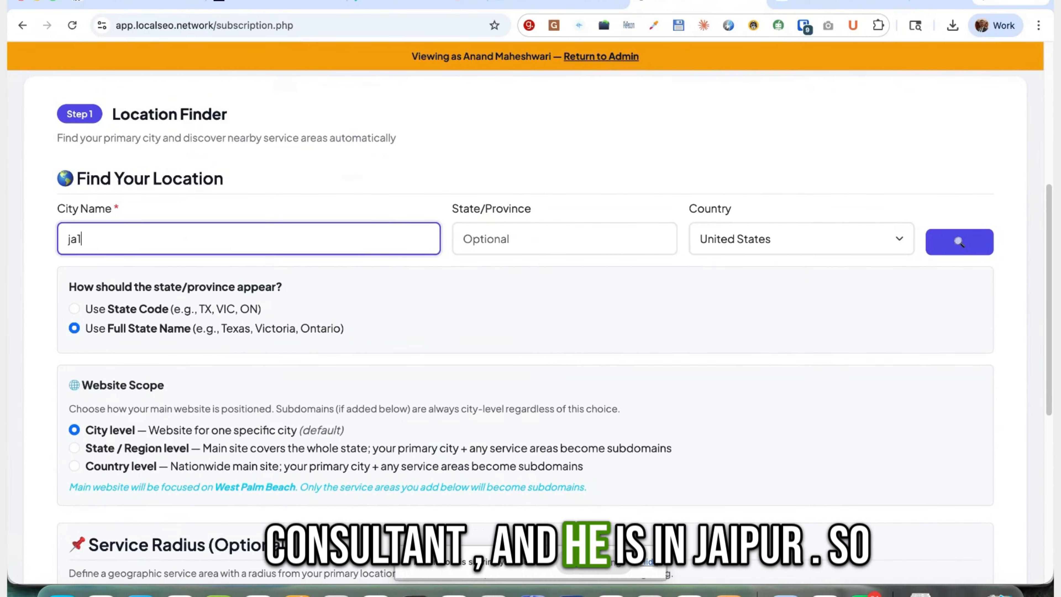
key(BackSpace)
key(BackSpace)
key(BackSpace)
text(Jaipur)
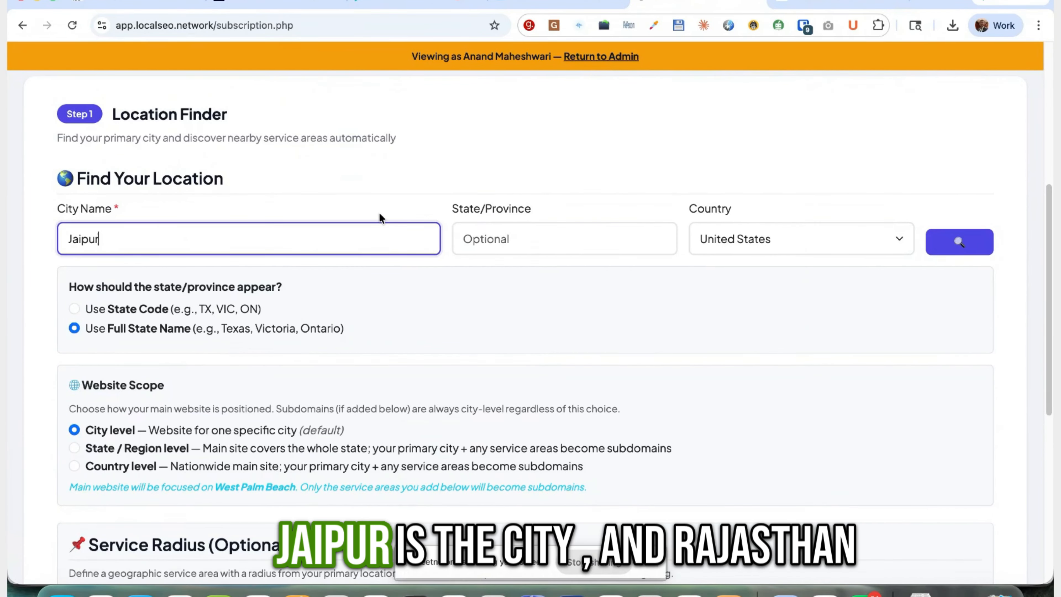
- Set the state/province to Rajasthan and the country to India
click(494, 229)
text(Rajazthan)
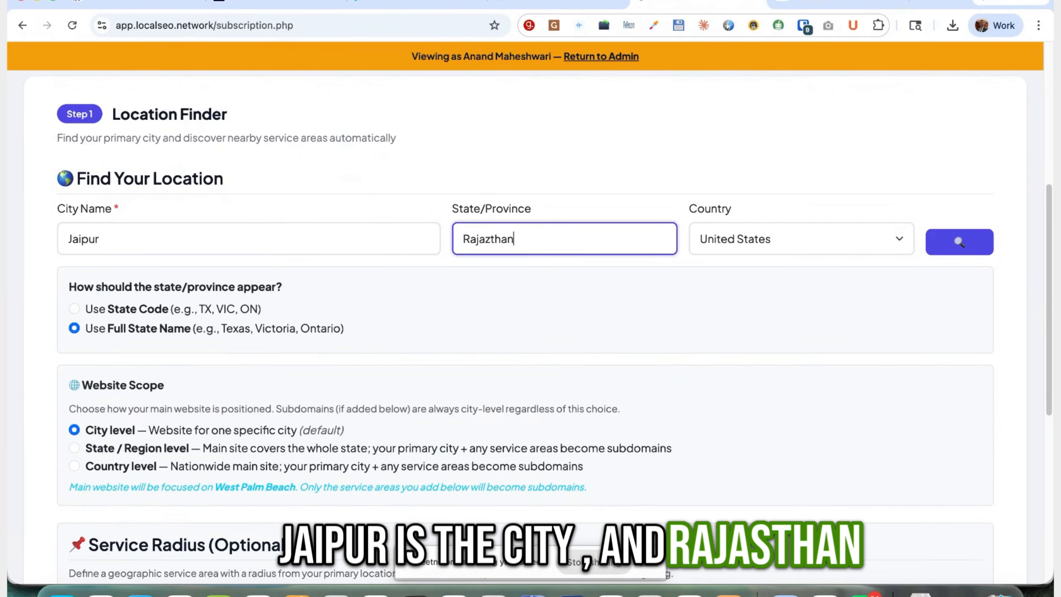
key(alt+BackSpace)
text(Rajasthan)
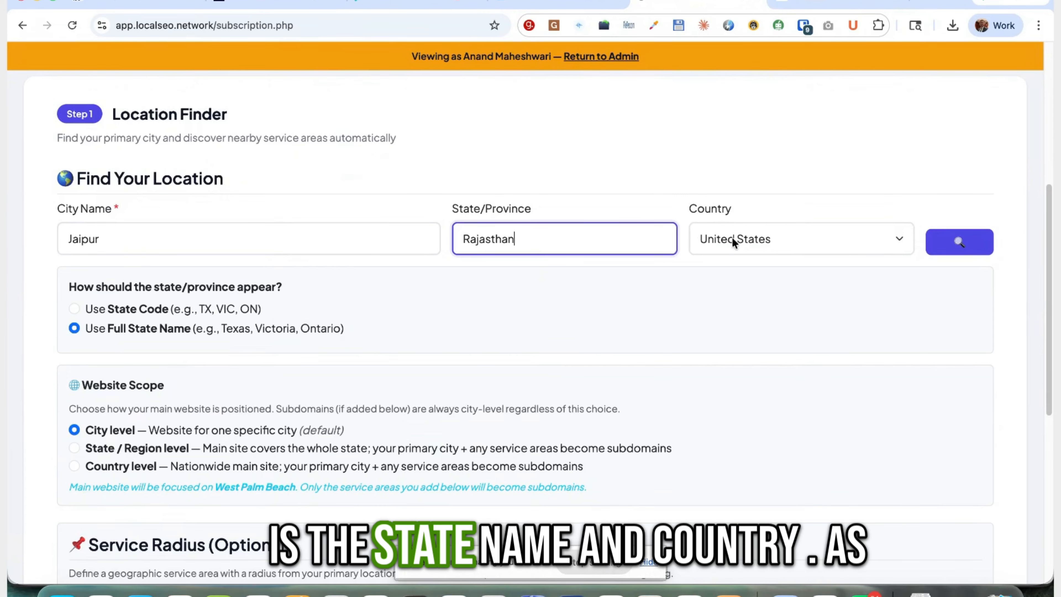
click(735, 241)
scroll(730, 328, down, 20)
click(731, 328)
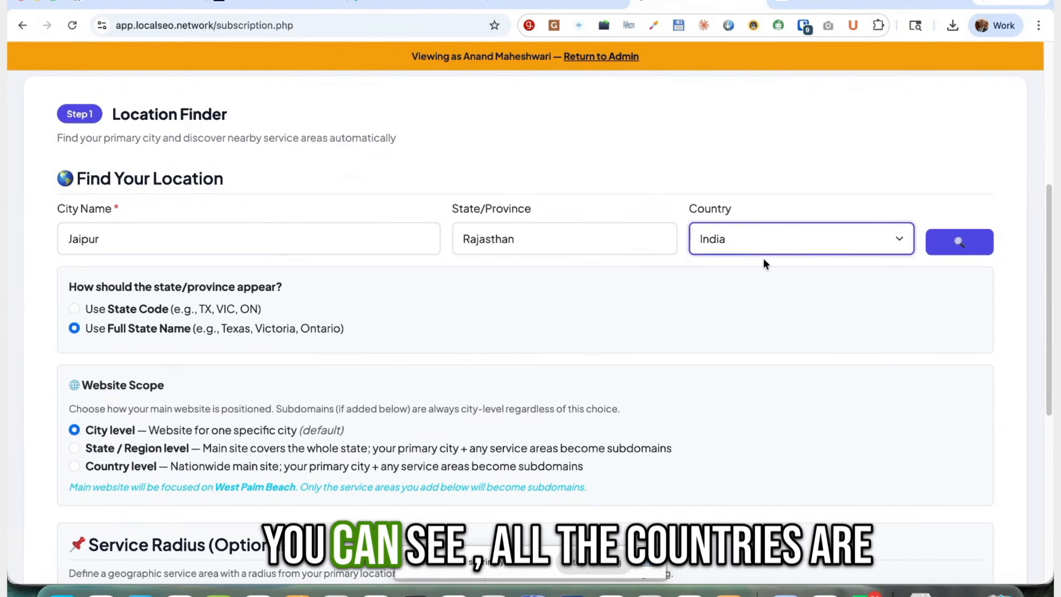
- Browse the list of available countries and close it, keeping India as the choice
click(764, 246)
scroll(774, 397, down, 15)
scroll(779, 443, up, 15)
scroll(780, 446, up, 10)
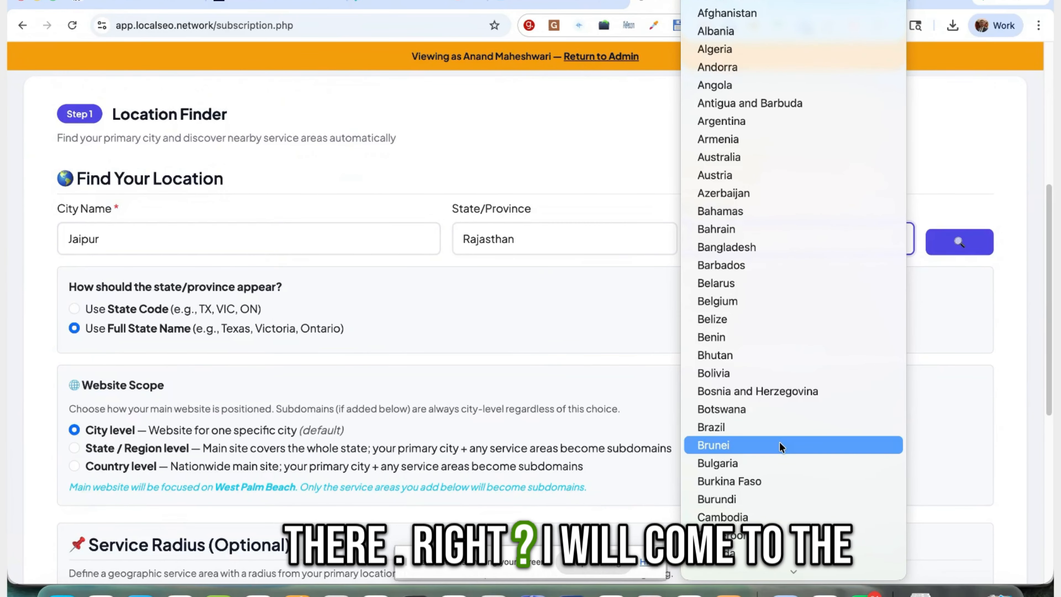
click(511, 317)
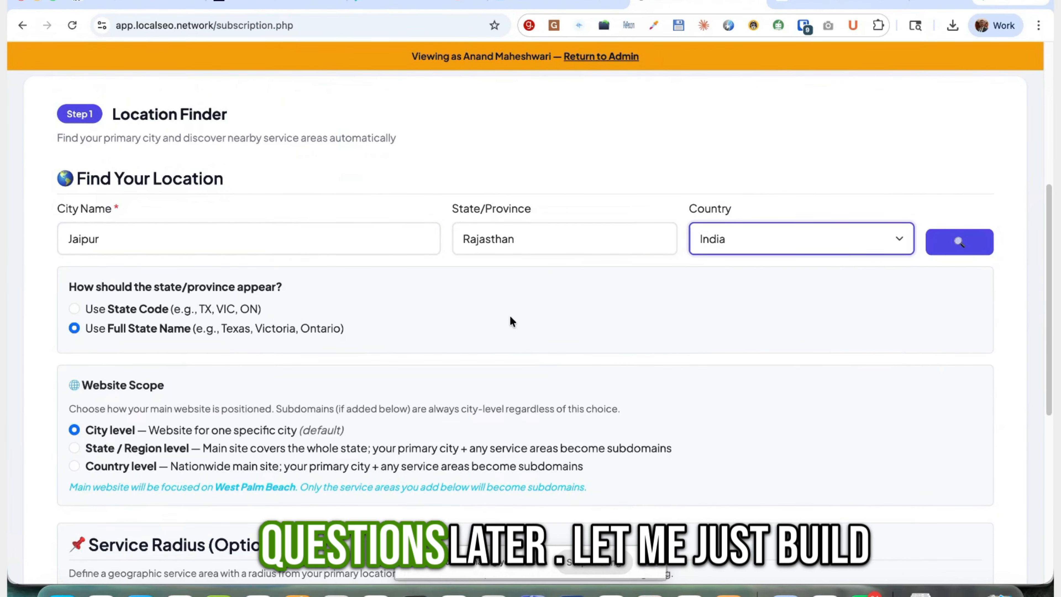
scroll(504, 318, up, 2)
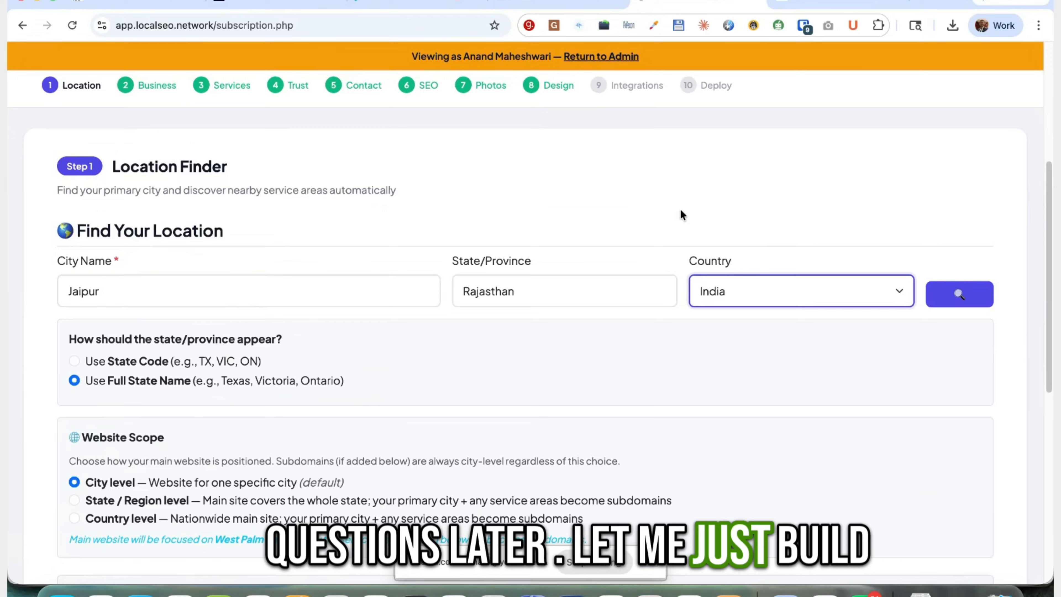
- Try the State Code option for how the state/province appears, then switch back to Full State Name
scroll(585, 362, down, 3)
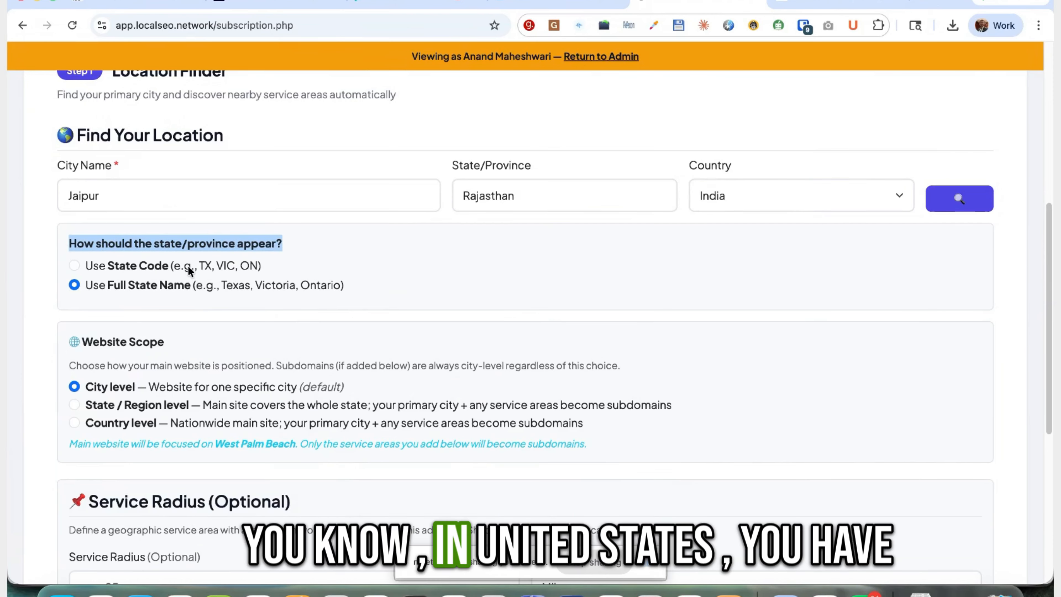
drag(196, 265, 209, 267)
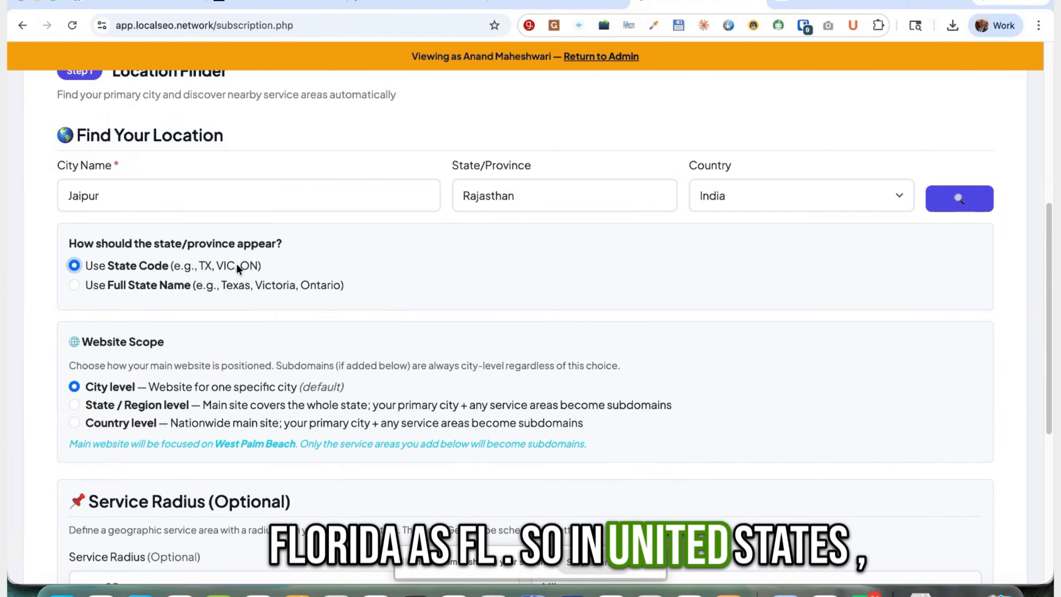
drag(202, 265, 204, 270)
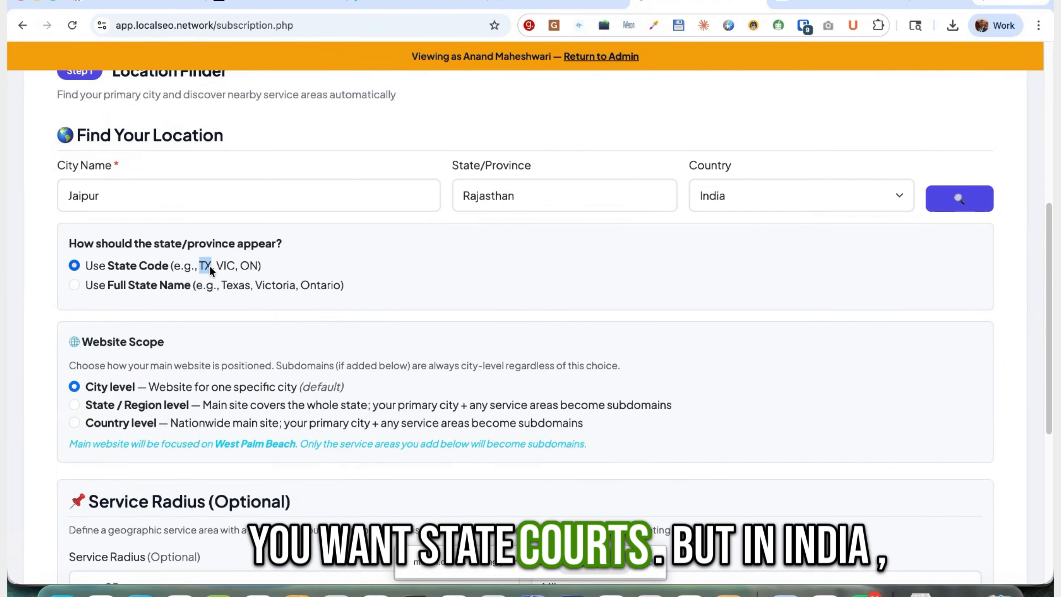
click(151, 285)
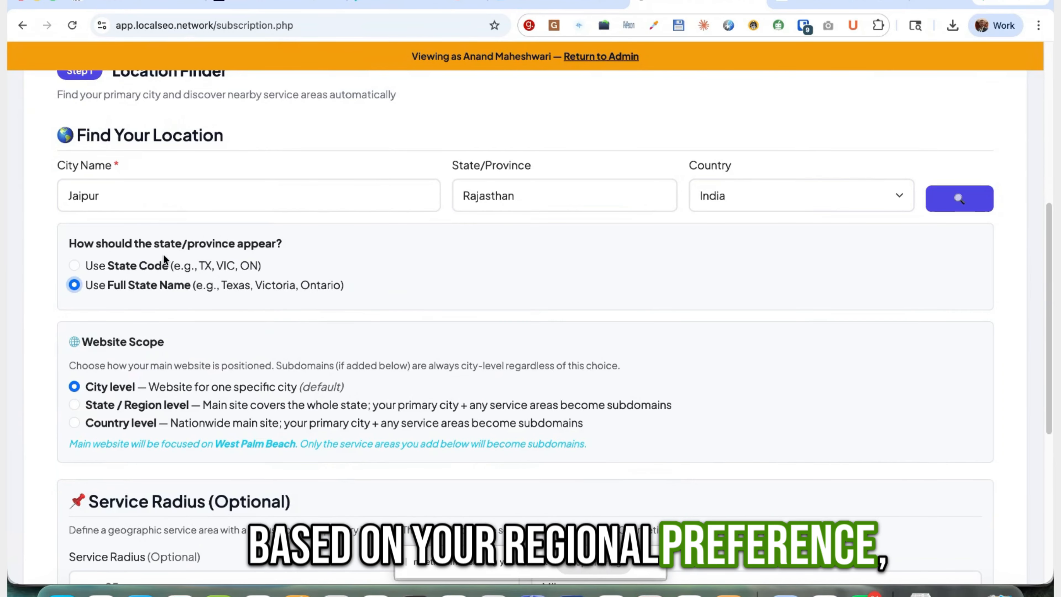
click(137, 266)
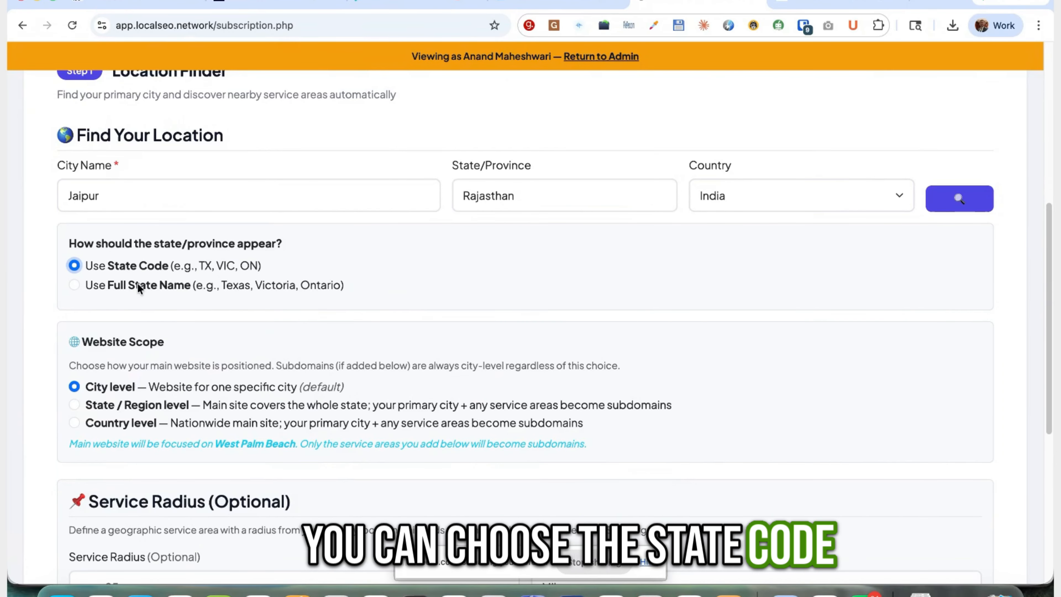
click(137, 284)
scroll(234, 284, down, 1)
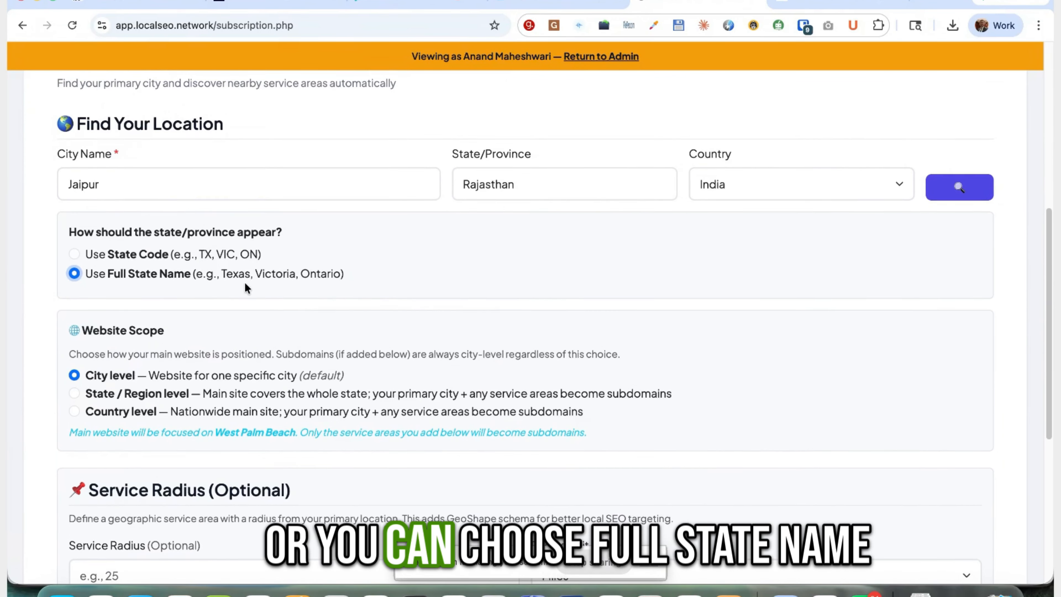
- Examine the Website Scope options and highlight the city name the city-level website is based on
scroll(244, 282, down, 3)
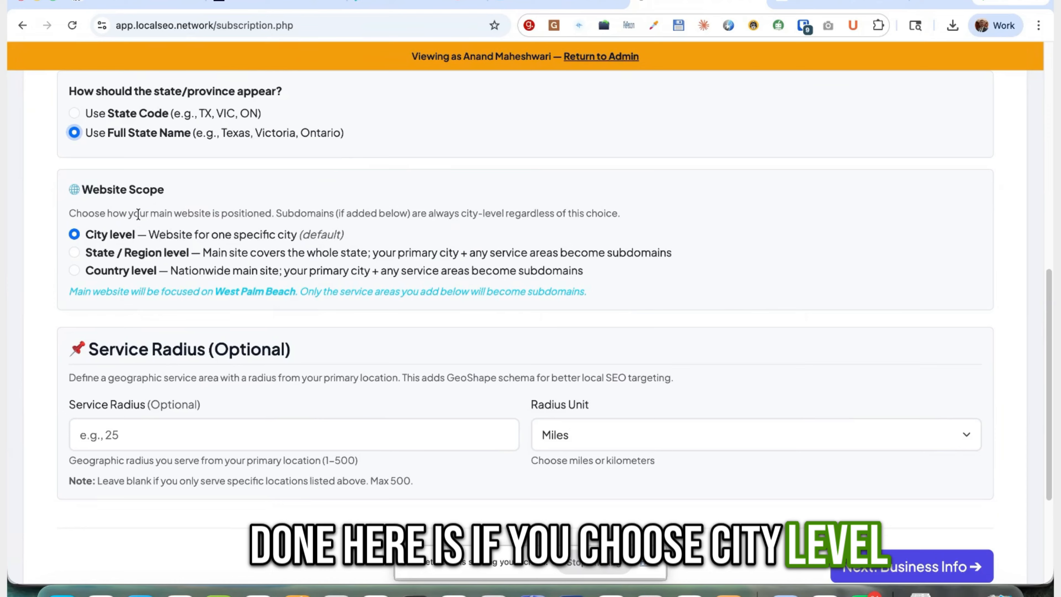
scroll(140, 251, up, 2)
drag(141, 138, 29, 147)
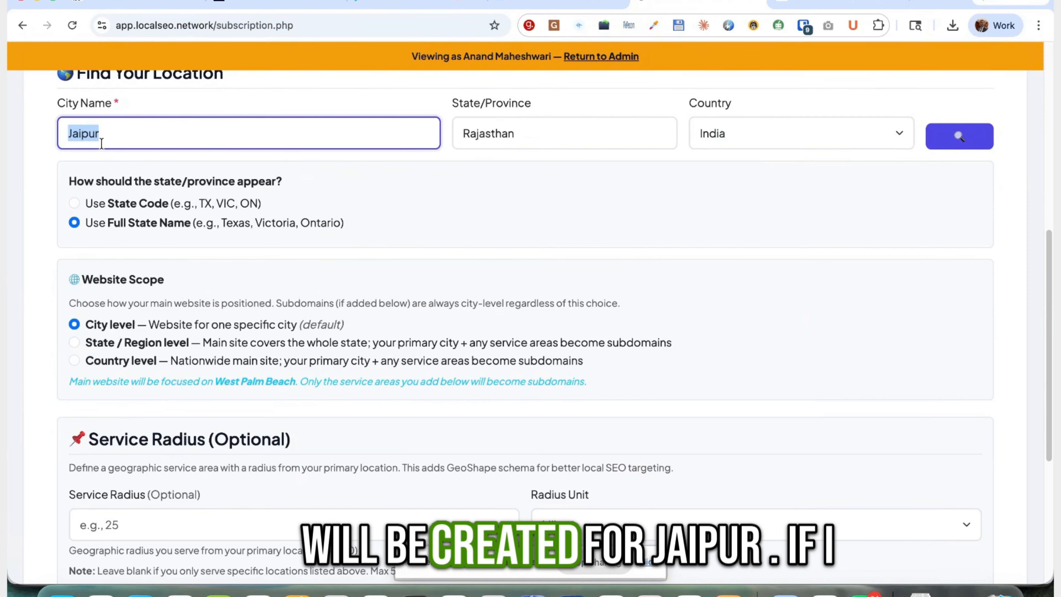
- Compare the State / Region level and City level website scopes, highlighting the place name each one is based on
click(134, 342)
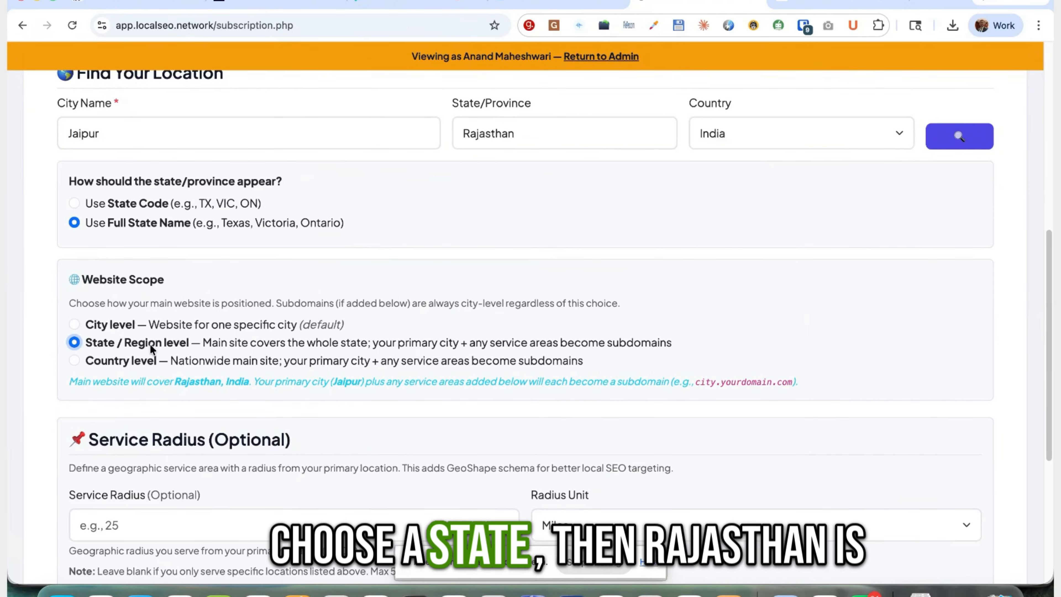
drag(174, 384, 249, 383)
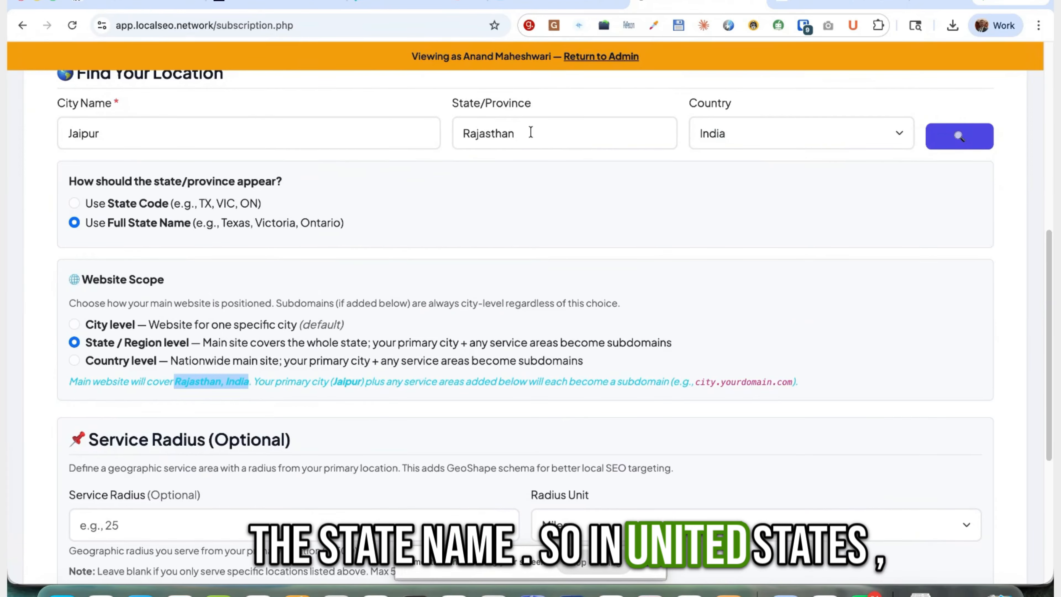
drag(99, 133, 72, 127)
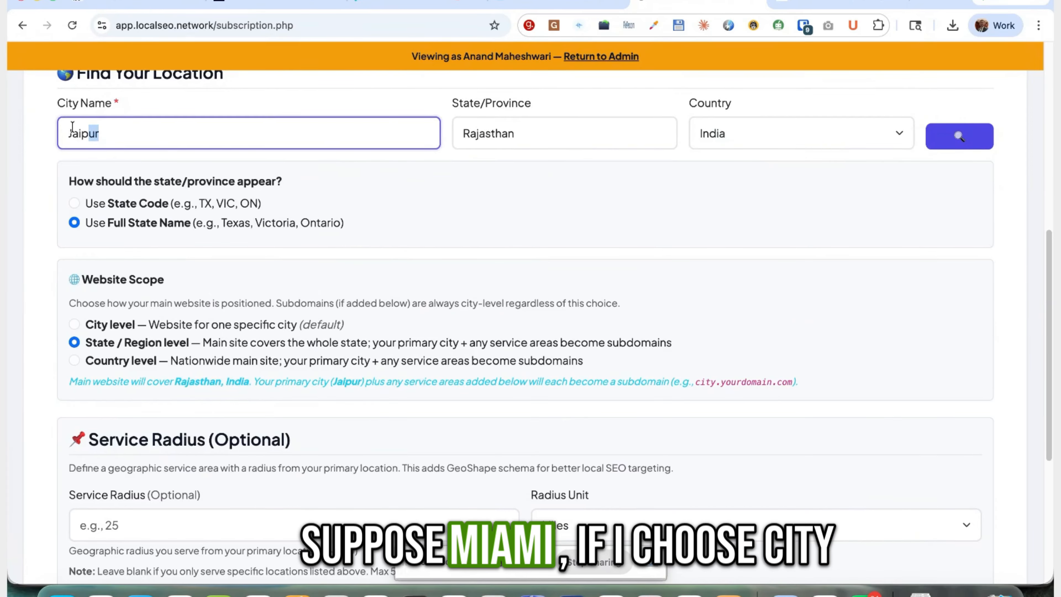
click(122, 326)
double_click(126, 130)
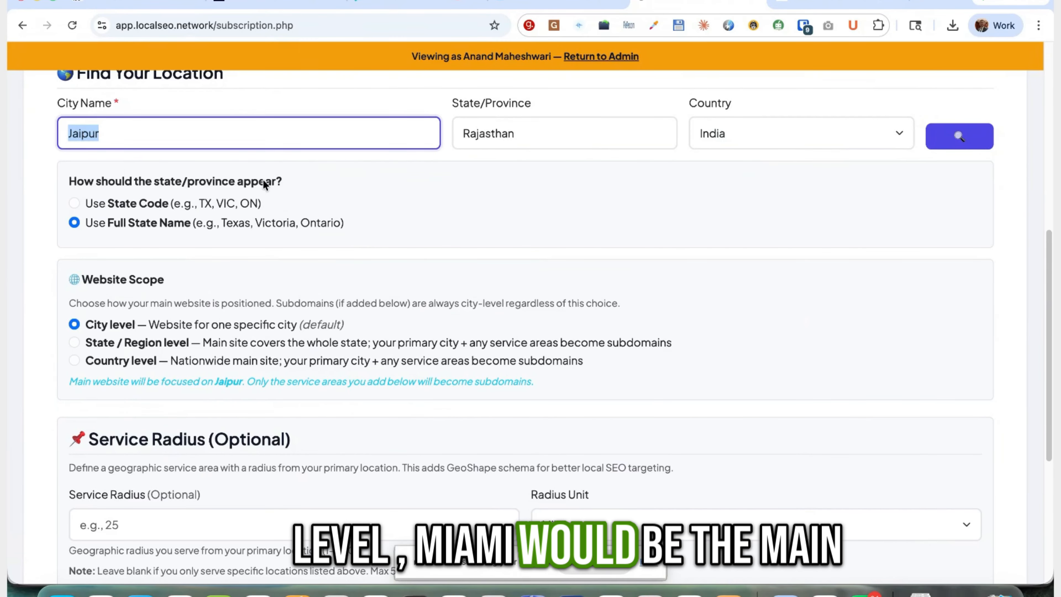
click(183, 343)
drag(524, 132, 350, 134)
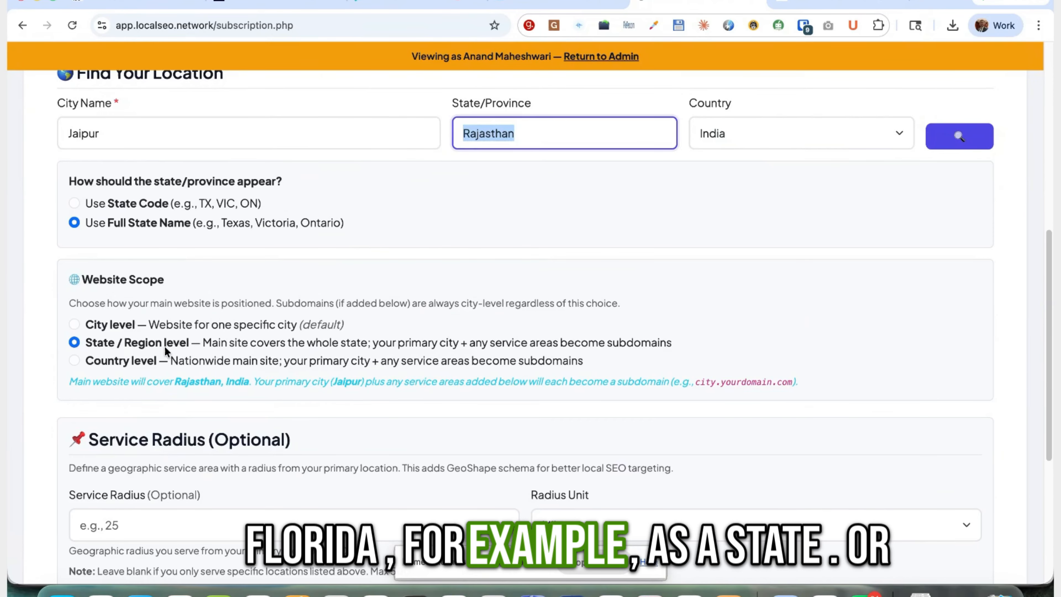
- Try the Country level website scope, highlight the country it would cover, and return the scope to City level
click(154, 363)
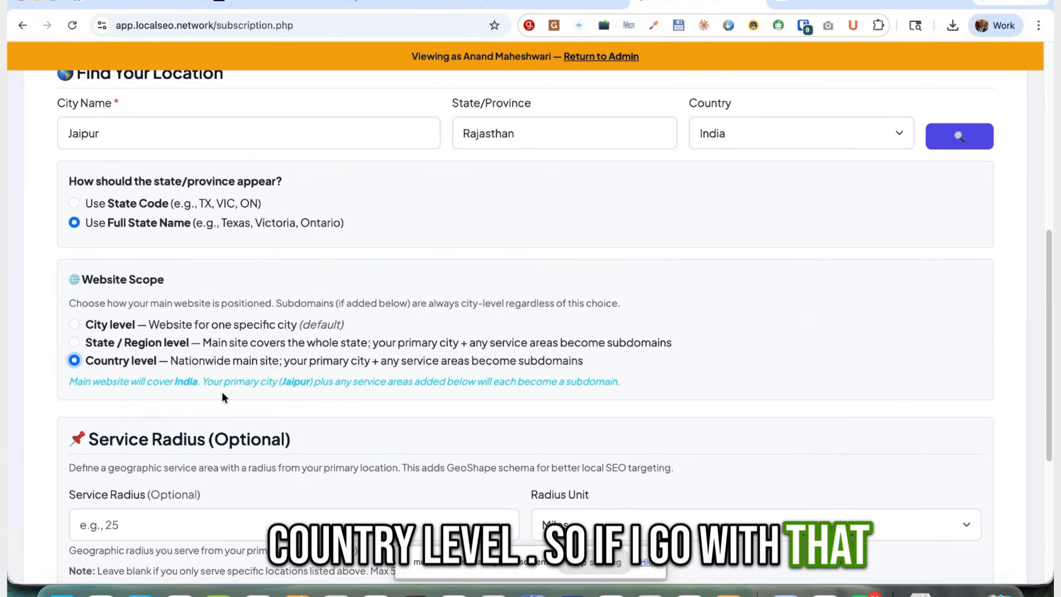
drag(173, 384, 199, 384)
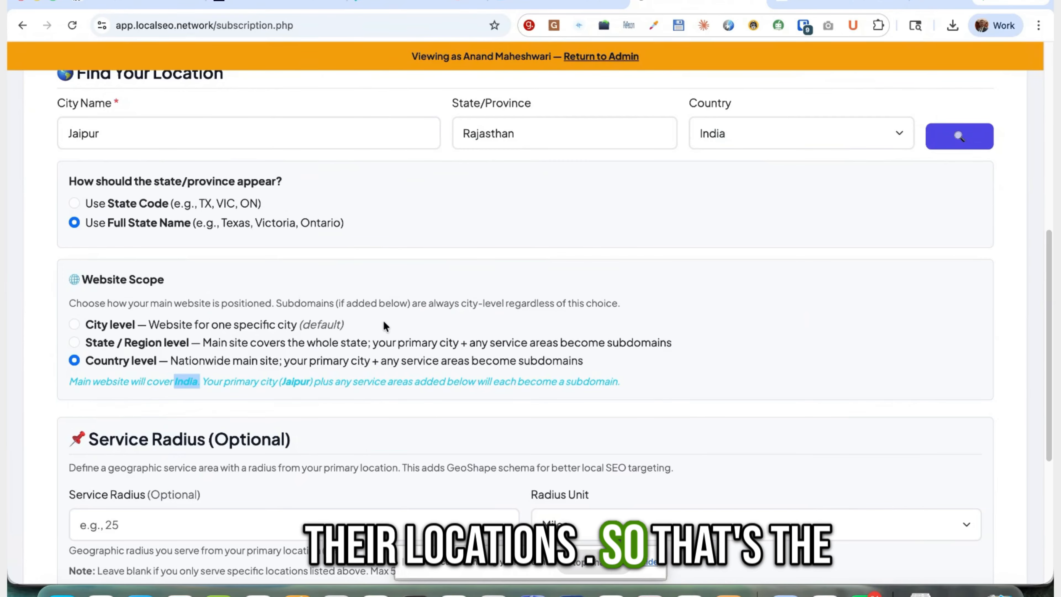
scroll(384, 322, down, 1)
click(126, 293)
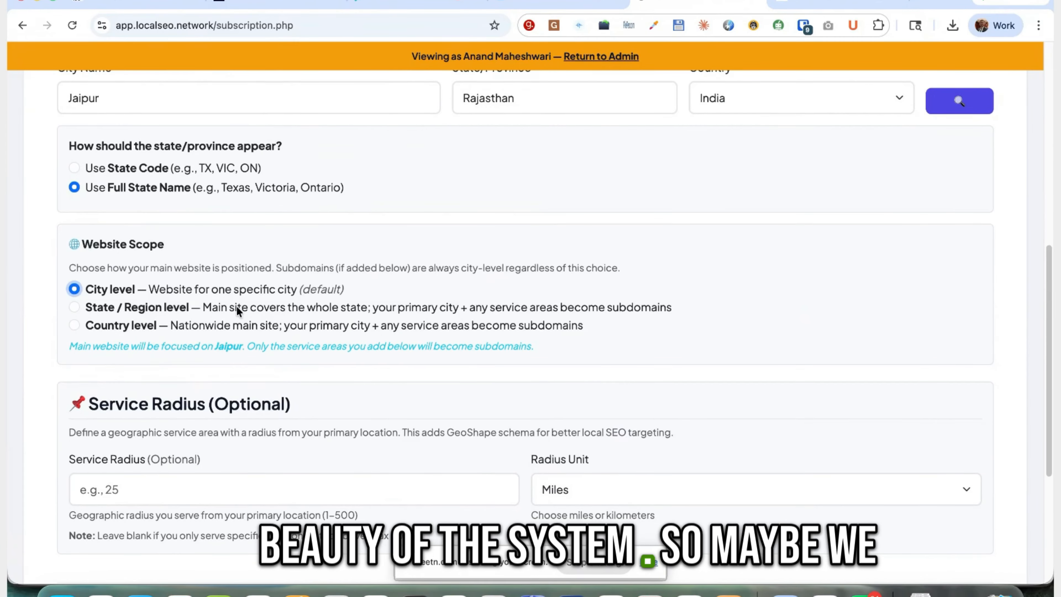
- Try the Country level website scope once more for nationwide coverage
scroll(237, 306, up, 10)
scroll(230, 401, down, 7)
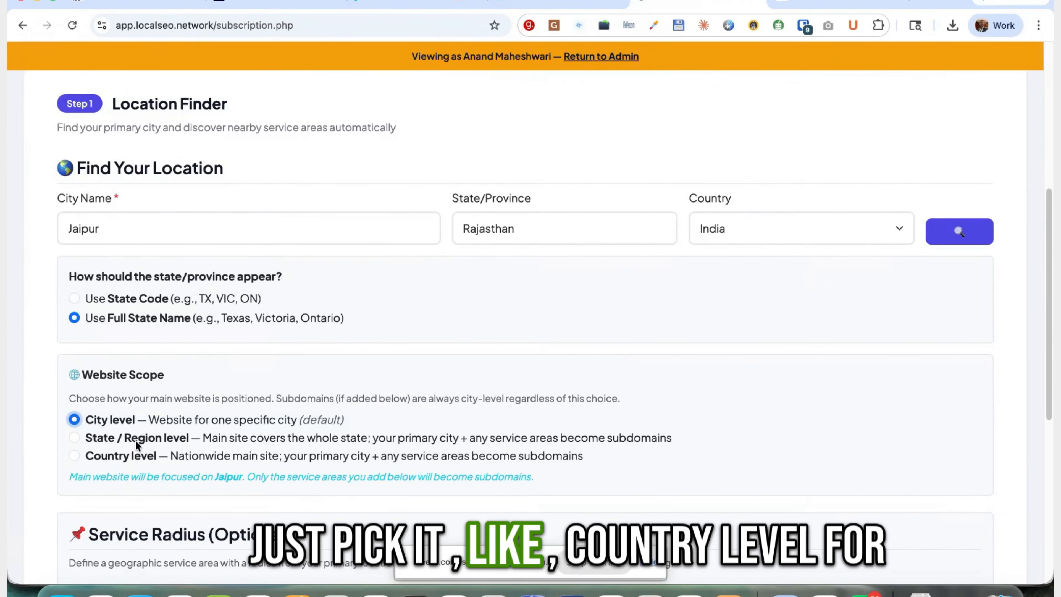
click(130, 455)
scroll(285, 385, down, 3)
scroll(293, 383, up, 3)
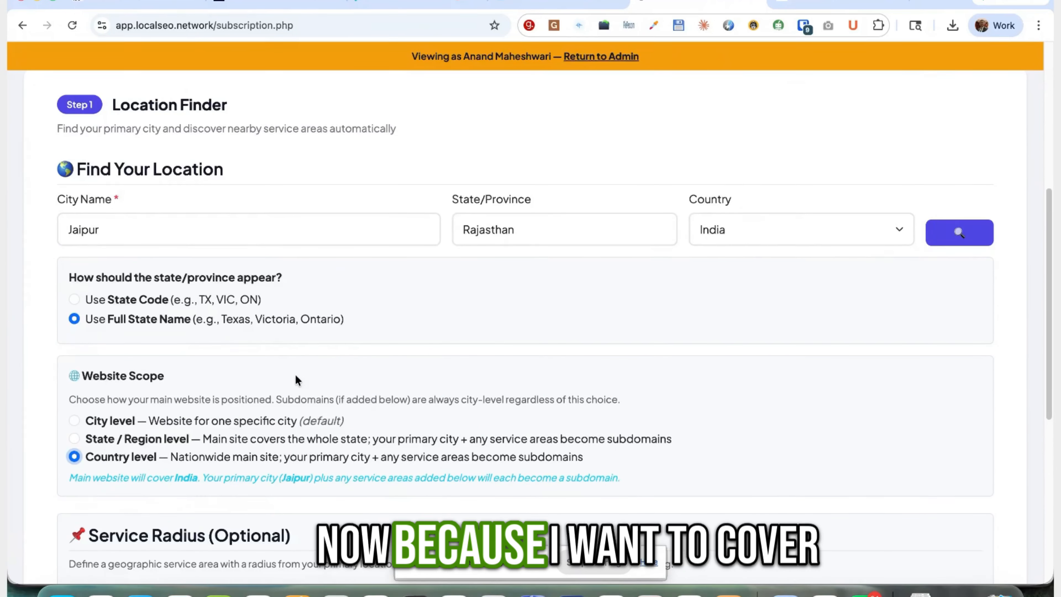
scroll(237, 355, down, 3)
scroll(940, 173, up, 1)
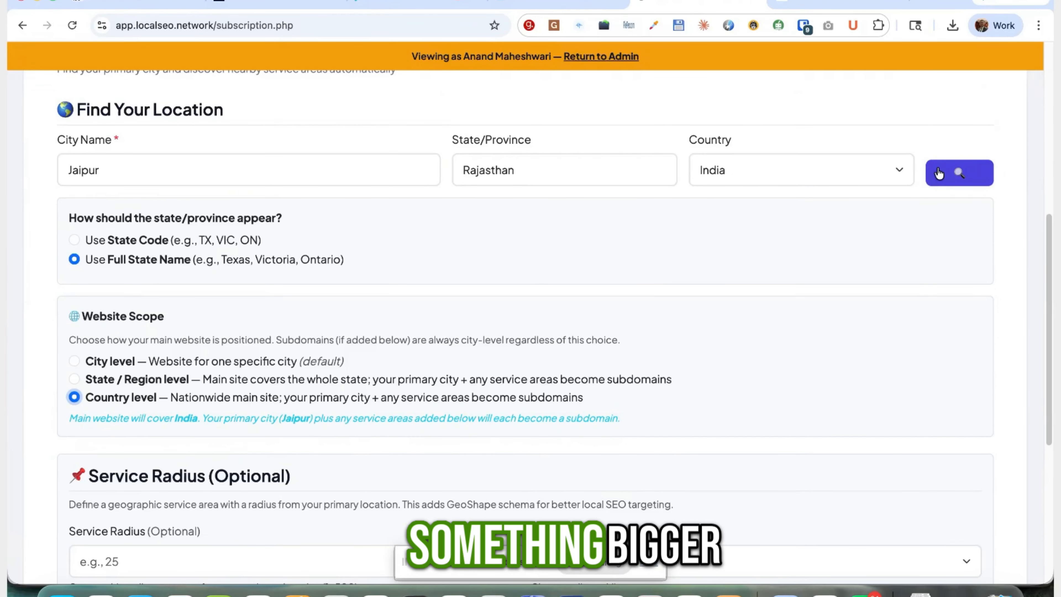
- Set the website scope to City level, then search for the location and select Jaipur from the matching cities
click(136, 360)
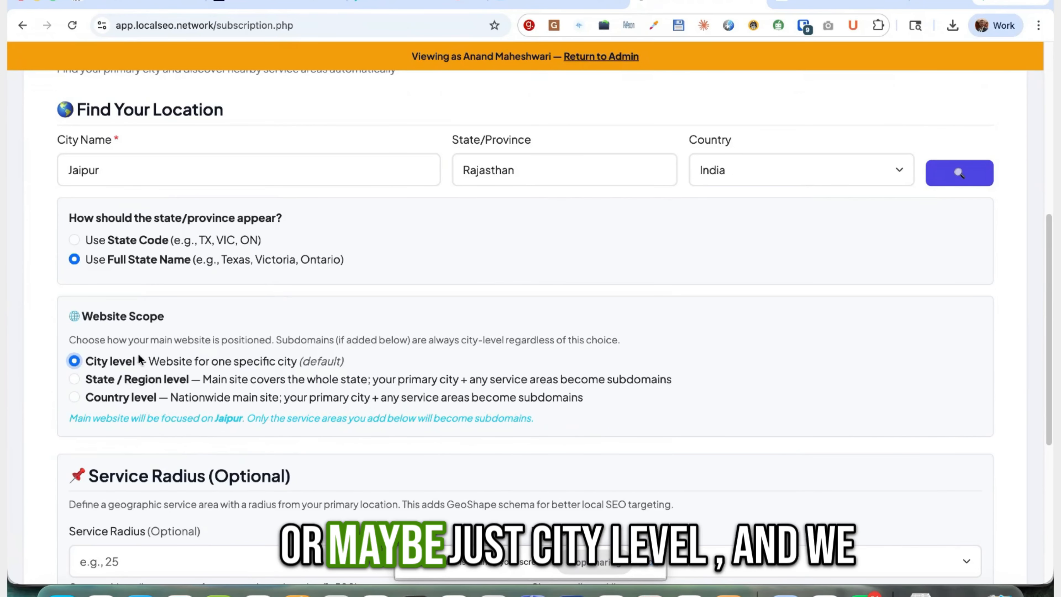
click(981, 174)
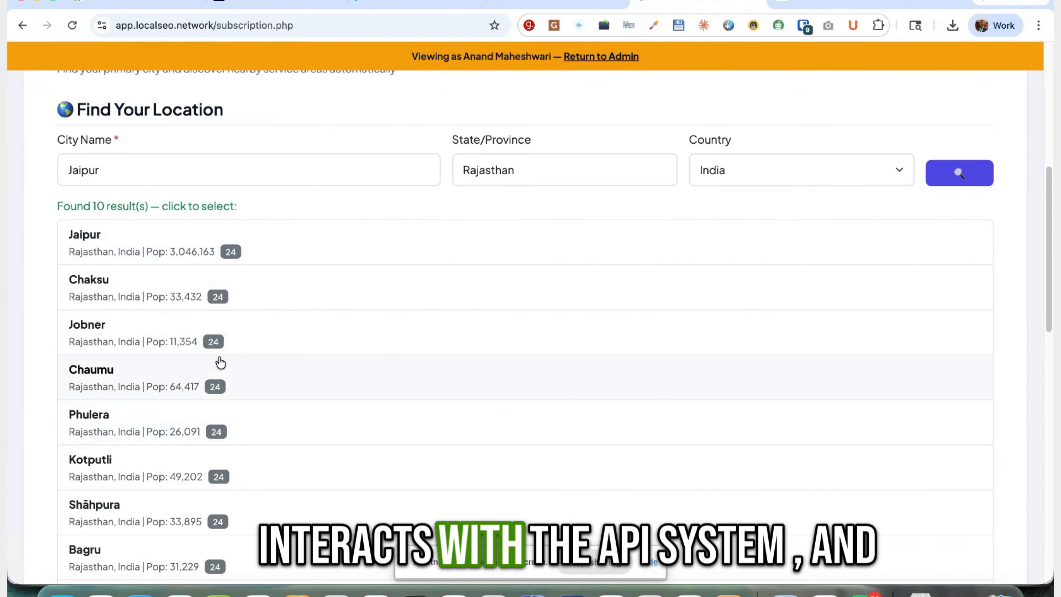
scroll(209, 347, down, 5)
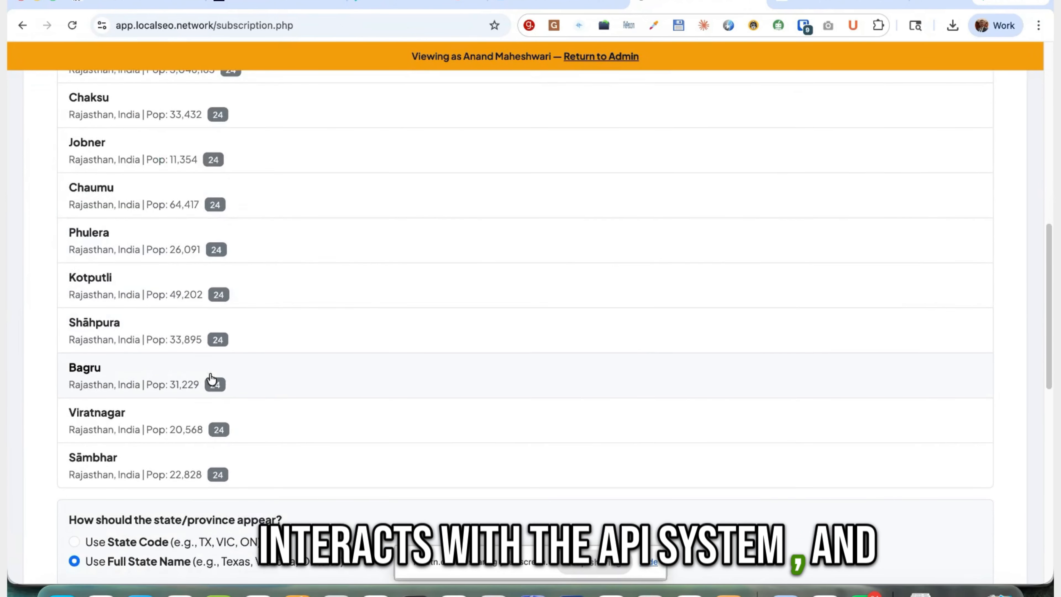
scroll(211, 379, up, 5)
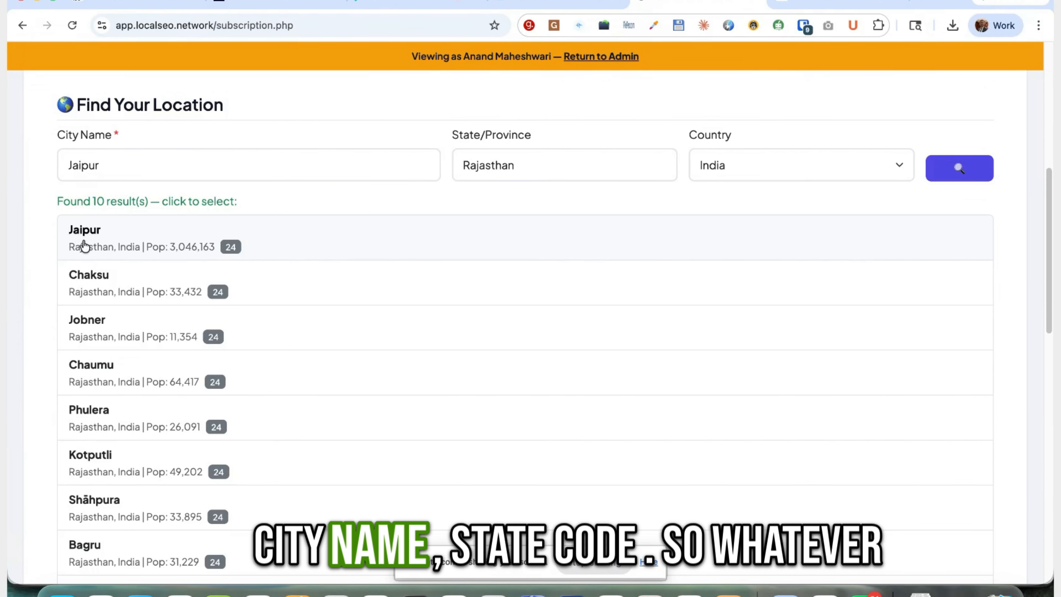
click(106, 228)
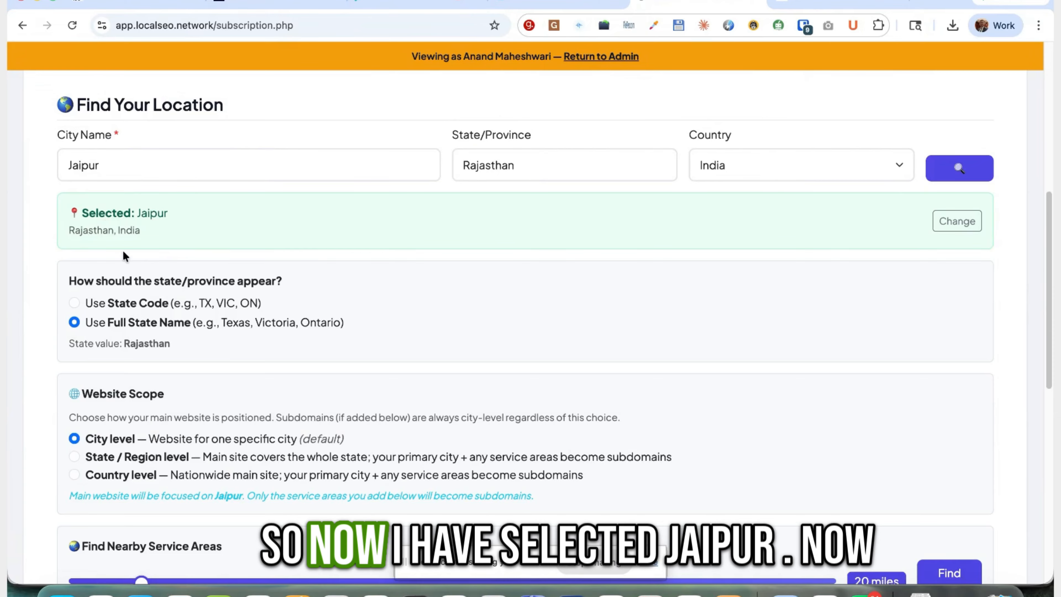
- Try a 5-mile and a 108-mile search radius for the nearby service areas
scroll(322, 259, down, 3)
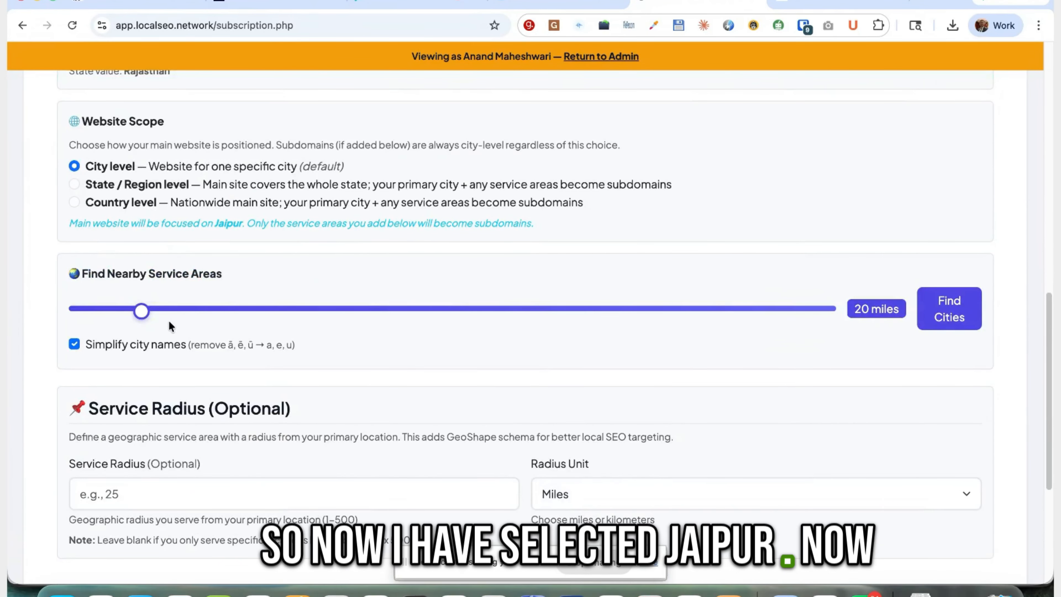
drag(141, 318, 76, 320)
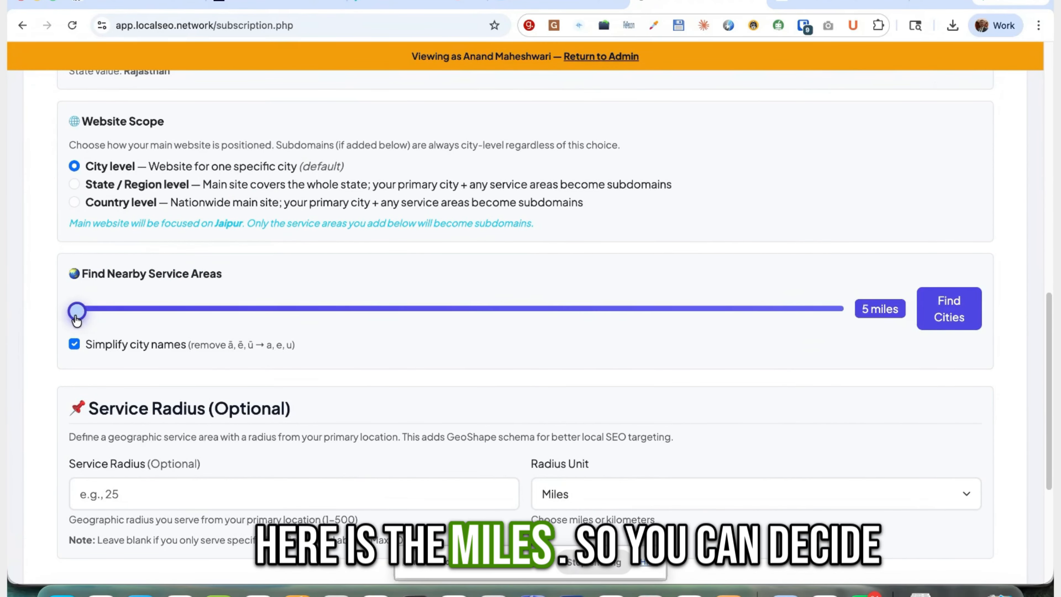
drag(144, 316, 518, 321)
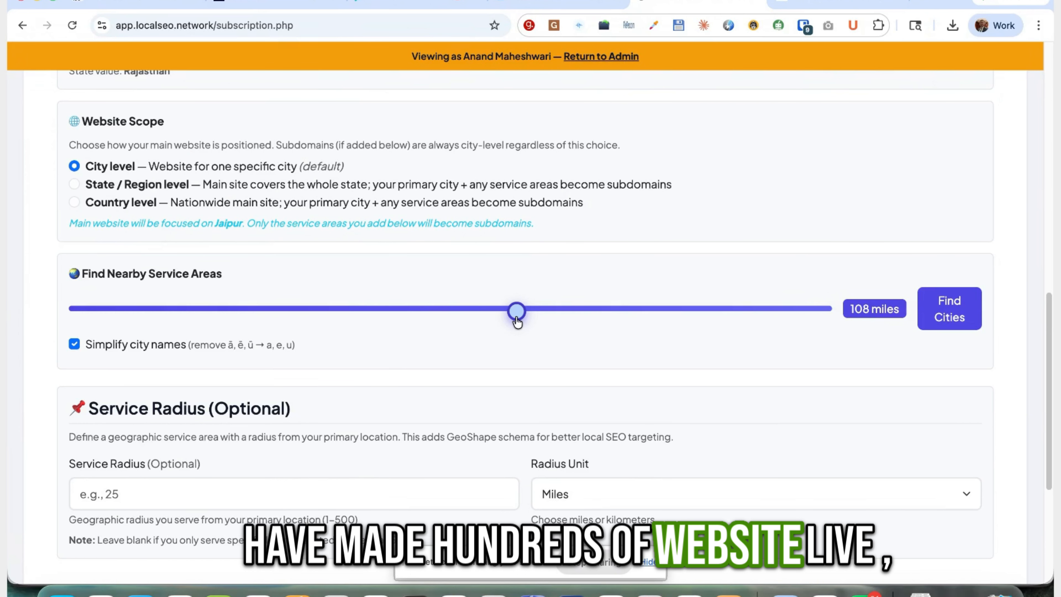
scroll(350, 344, up, 6)
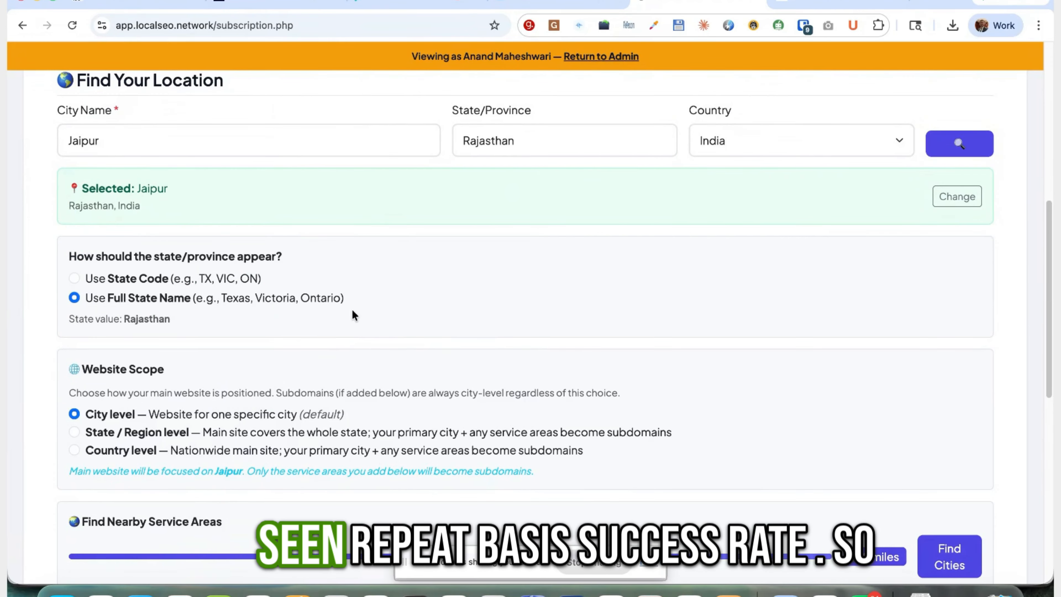
scroll(395, 303, down, 2)
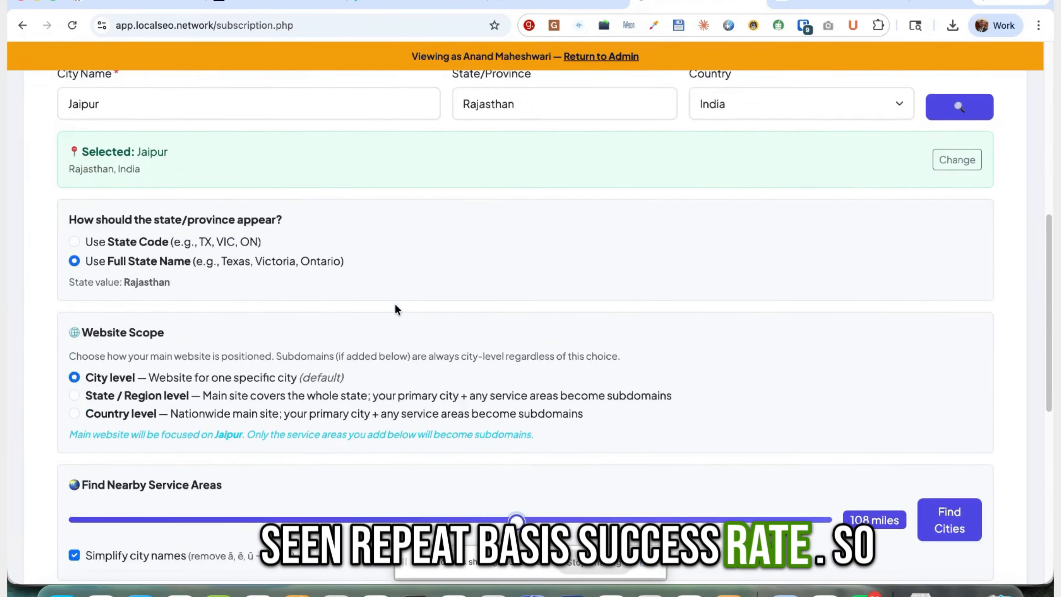
scroll(395, 310, down, 2)
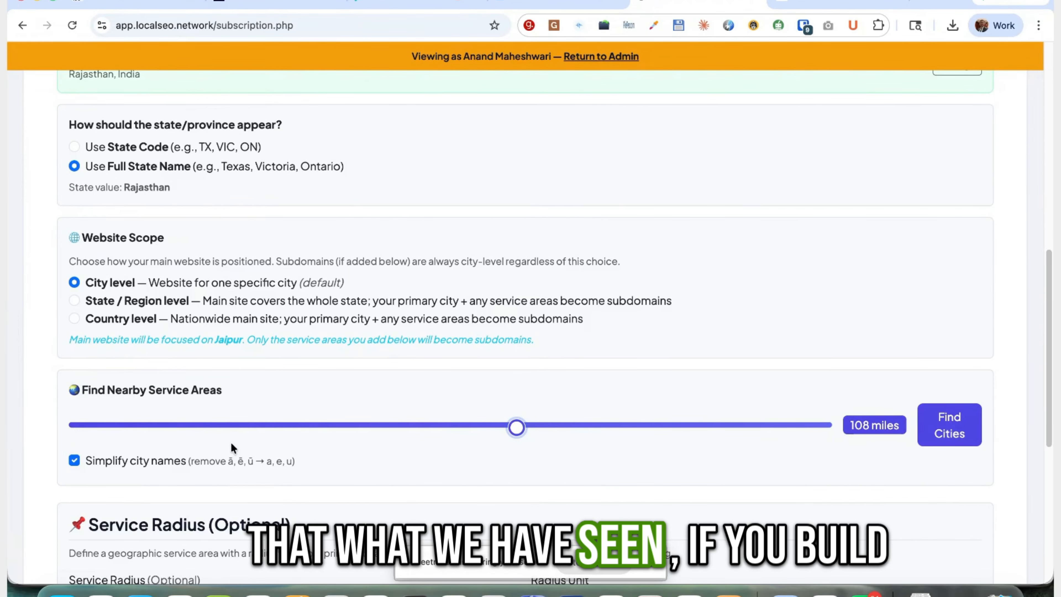
scroll(242, 406, up, 2)
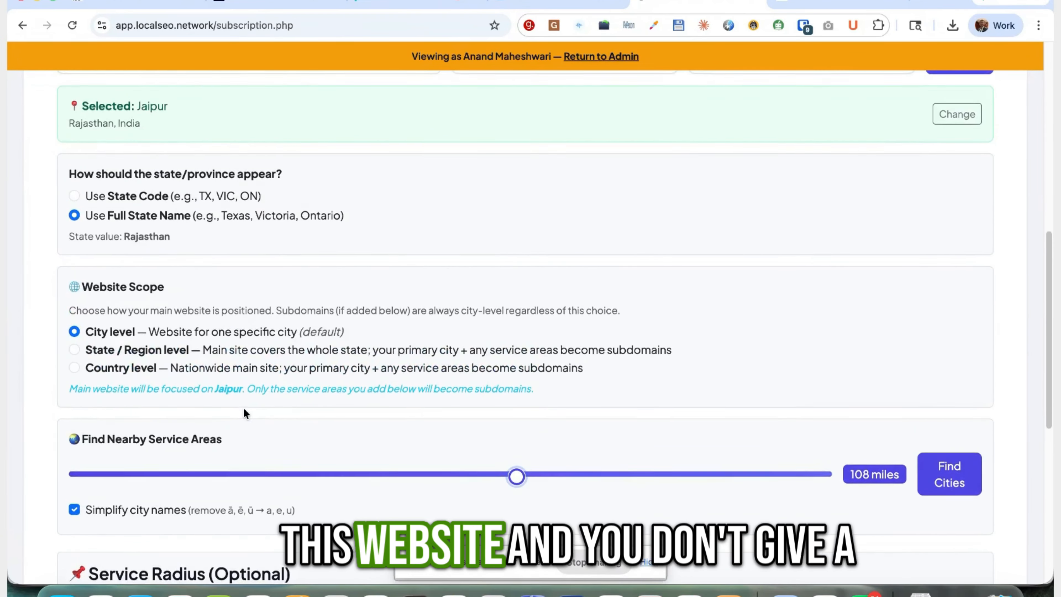
scroll(243, 407, up, 2)
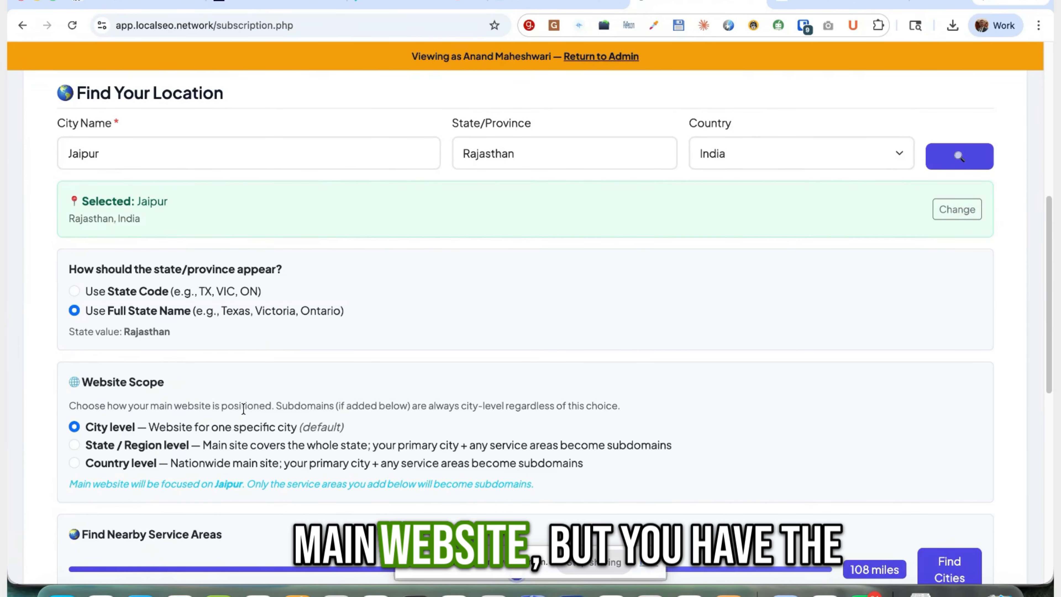
scroll(257, 389, down, 2)
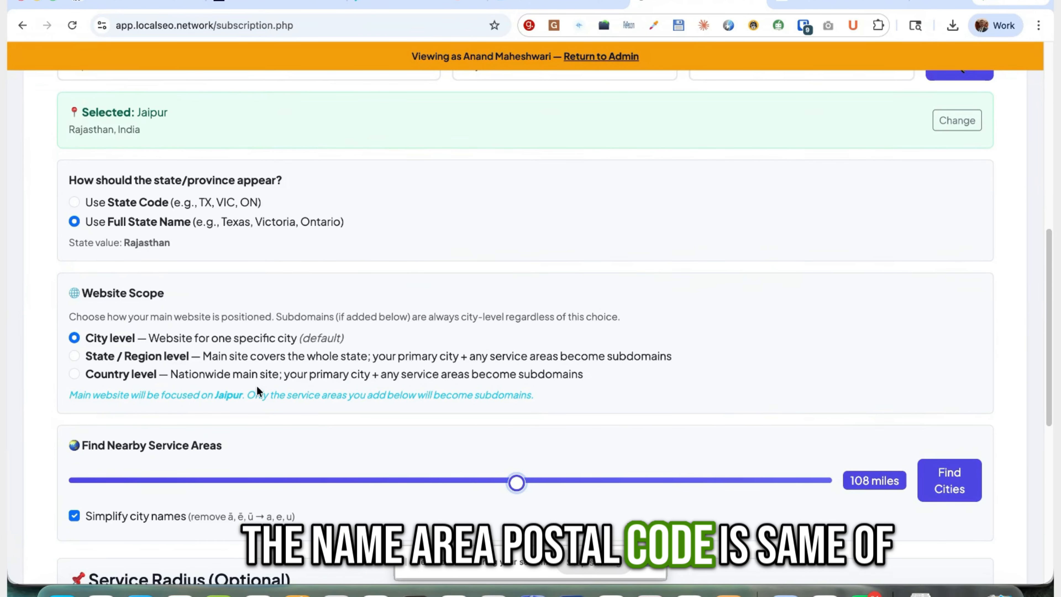
scroll(257, 387, down, 2)
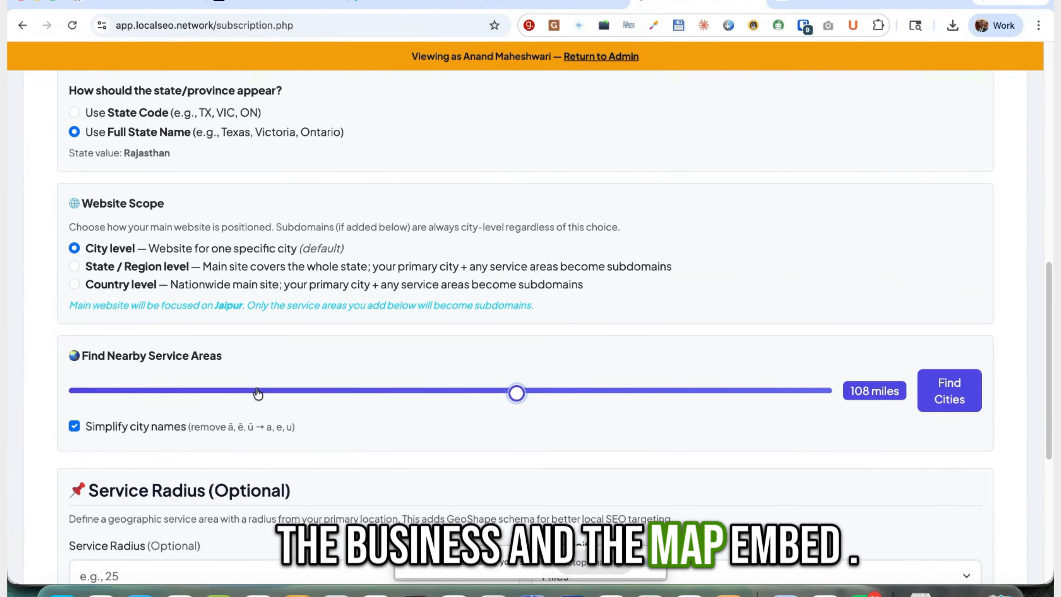
- Set the nearby service area radius to 20 miles and find the cities within it, keeping city names simplified
click(138, 395)
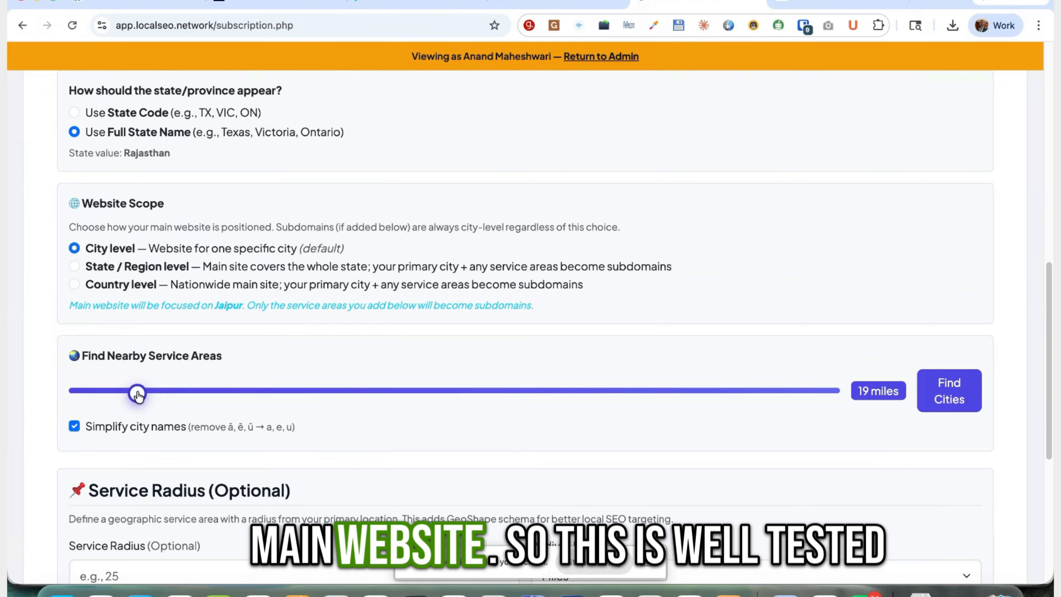
scroll(138, 395, down, 1)
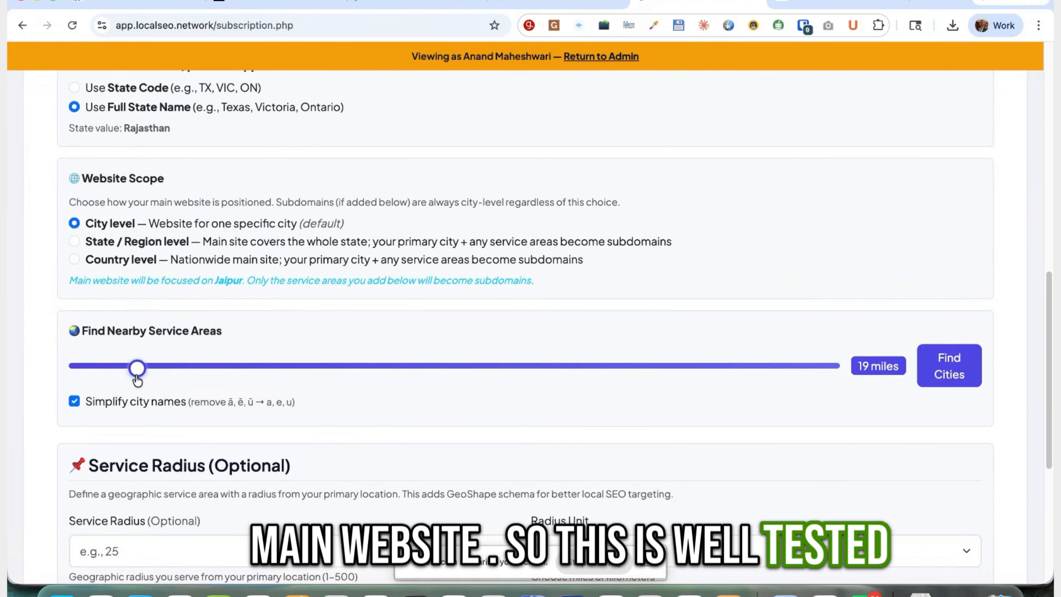
scroll(167, 389, down, 3)
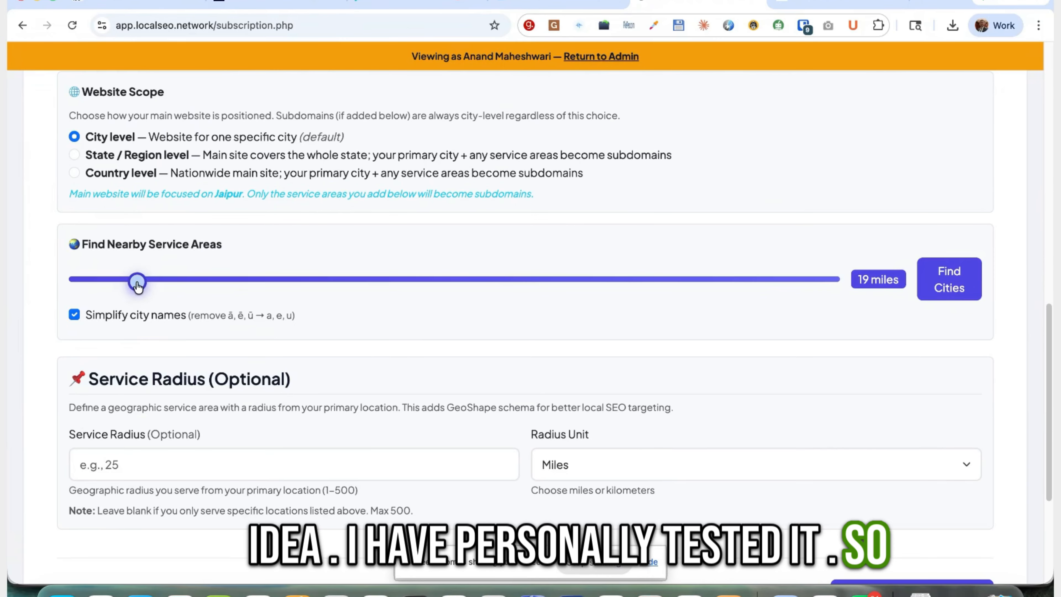
drag(137, 285, 141, 285)
scroll(147, 331, up, 1)
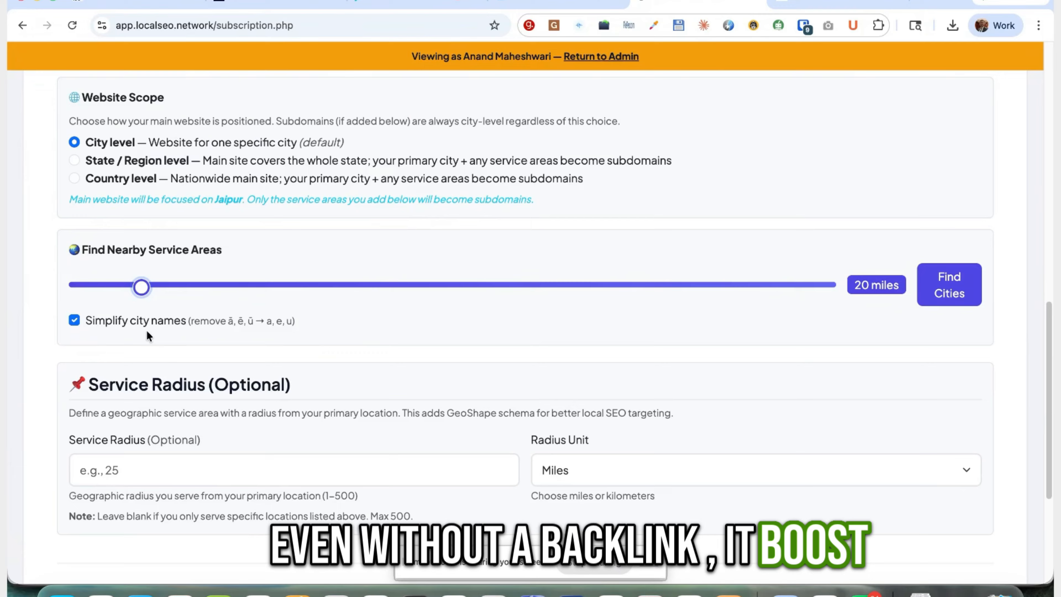
scroll(124, 300, down, 1)
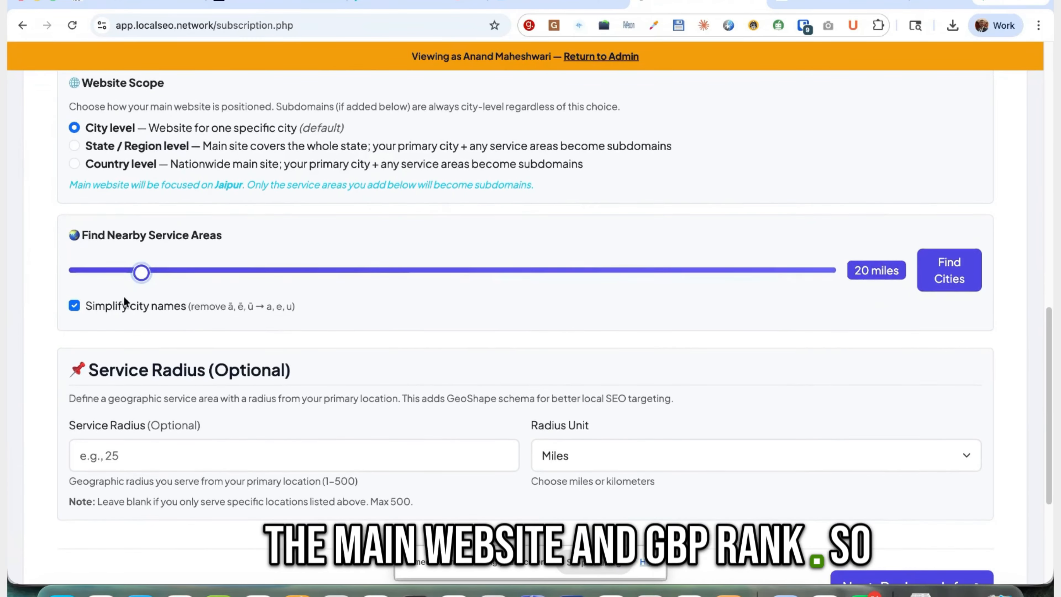
click(955, 272)
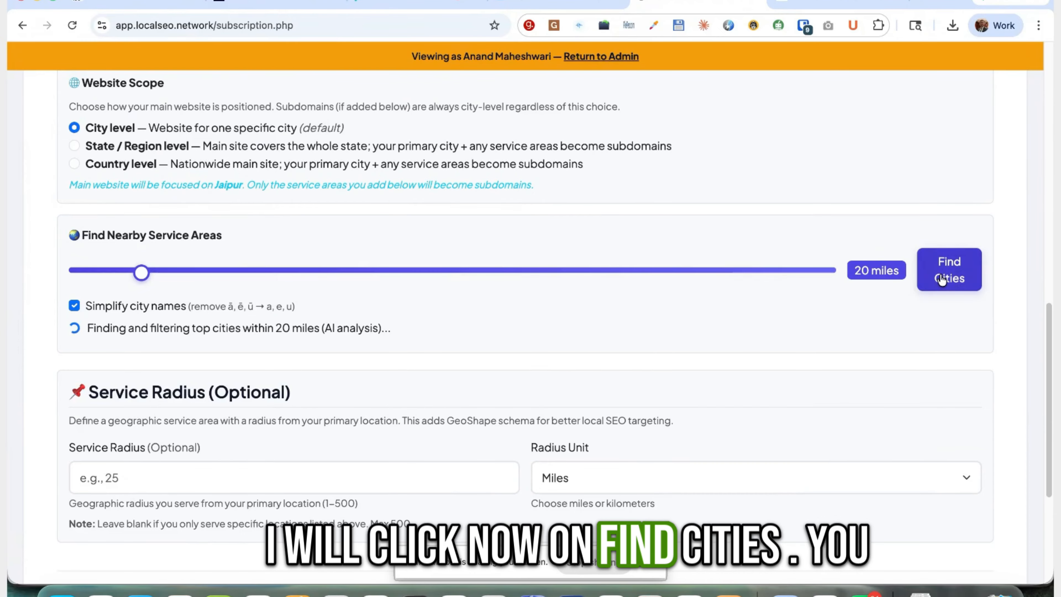
scroll(710, 326, up, 10)
scroll(267, 339, down, 3)
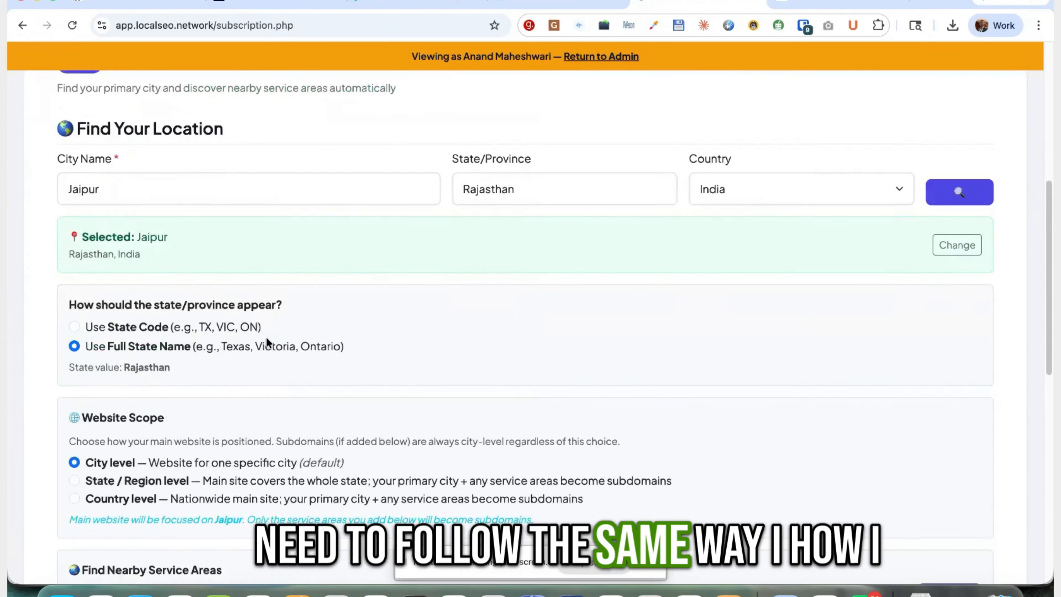
scroll(267, 337, down, 10)
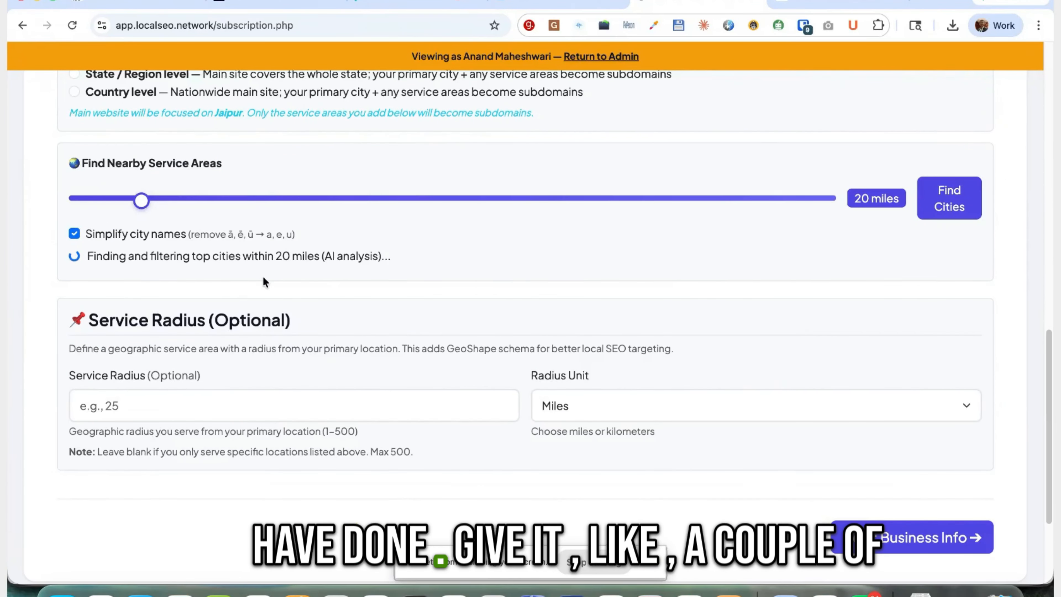
scroll(310, 309, down, 1)
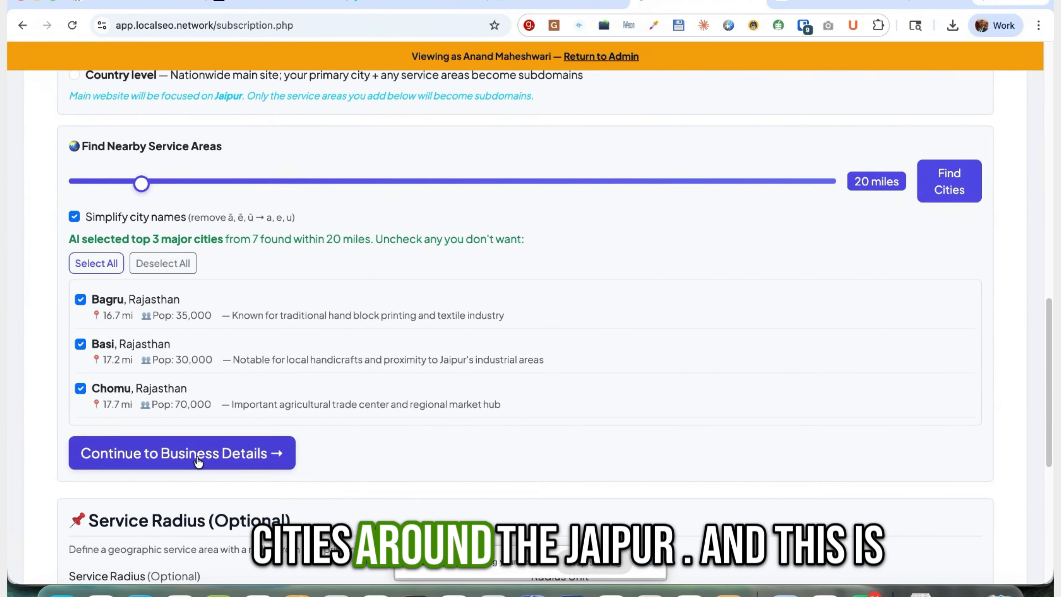
- Keep Bagru, Basi and Chomu selected as nearby service areas and continue to the business details
drag(97, 306, 222, 317)
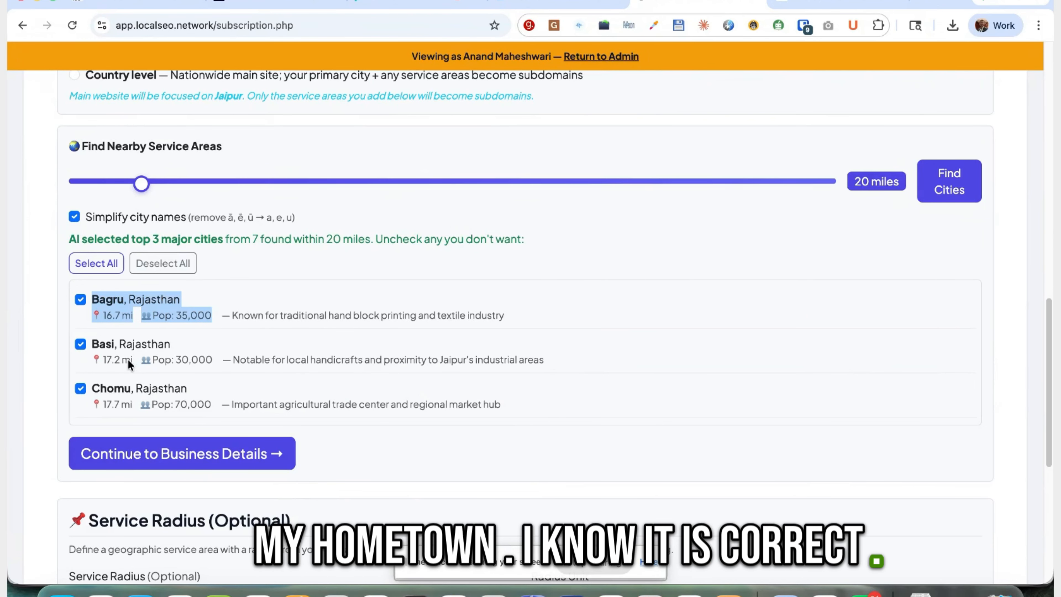
scroll(226, 329, down, 1)
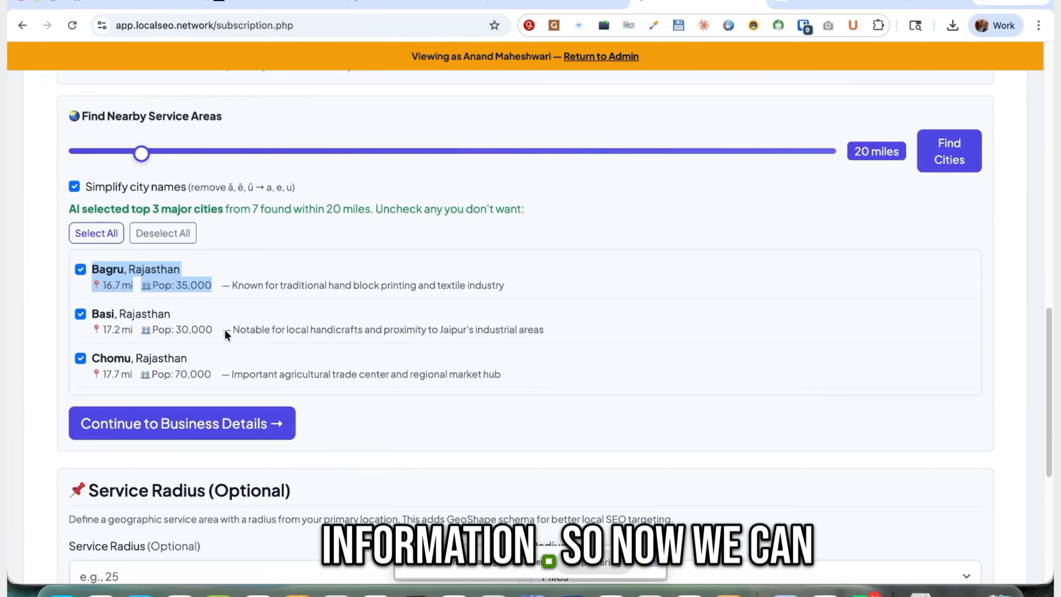
click(80, 269)
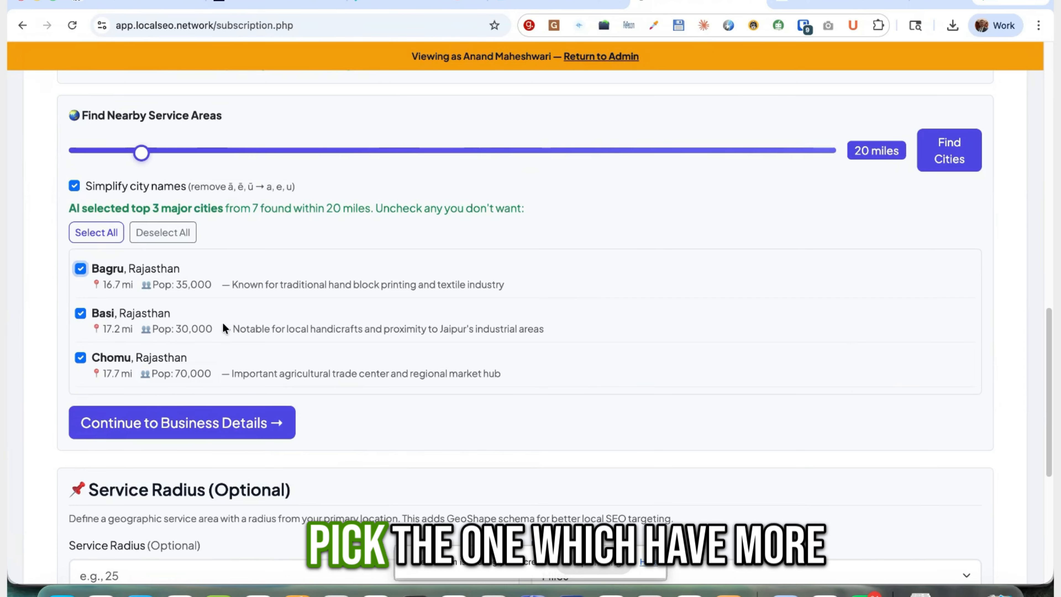
click(245, 434)
scroll(322, 352, down, 10)
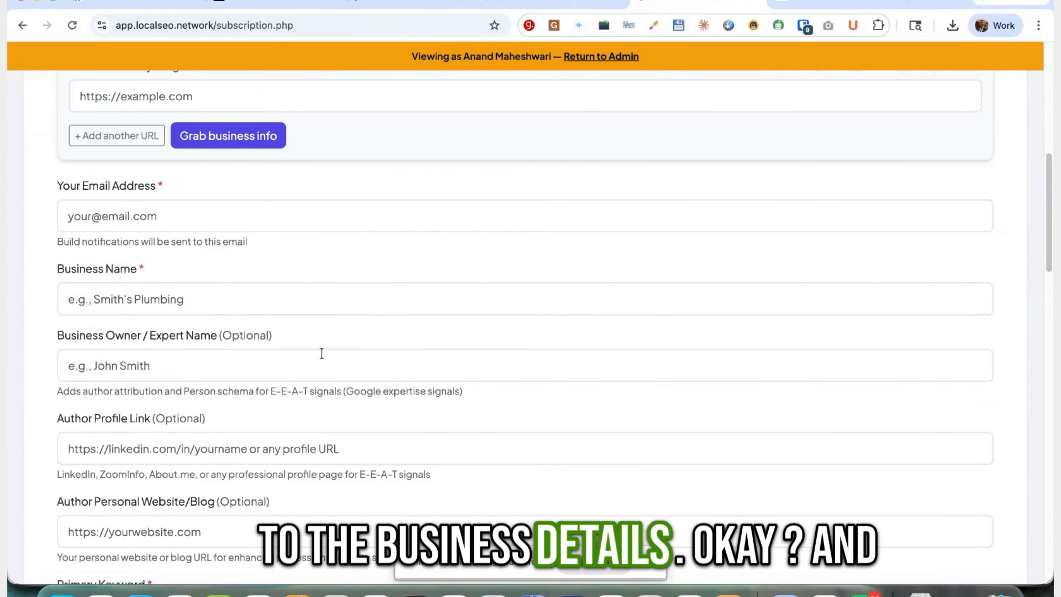
scroll(322, 352, up, 2)
click(415, 161)
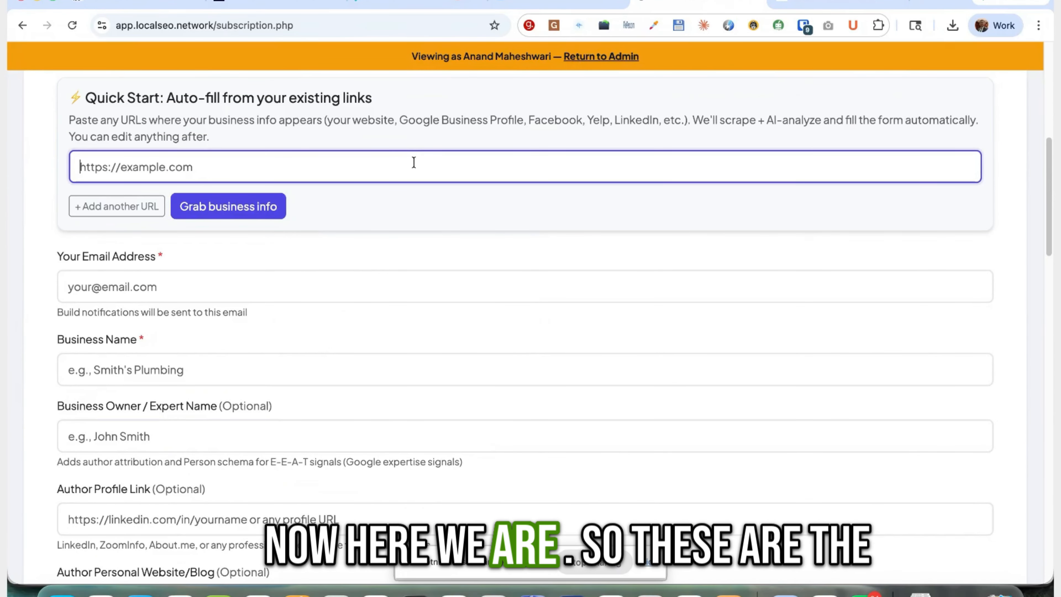
scroll(420, 170, up, 1)
scroll(418, 167, down, 5)
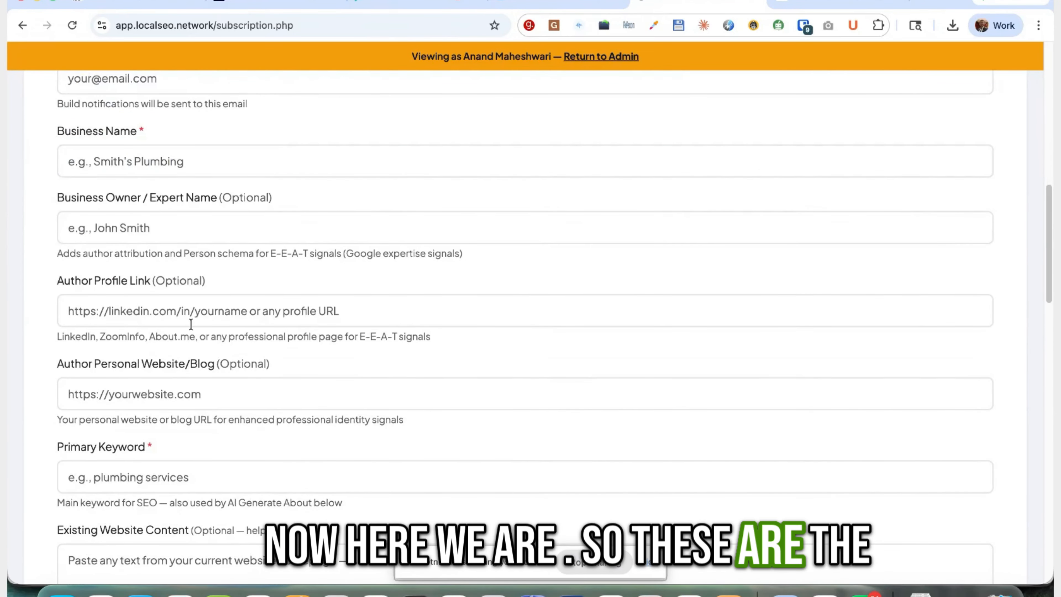
scroll(191, 322, up, 5)
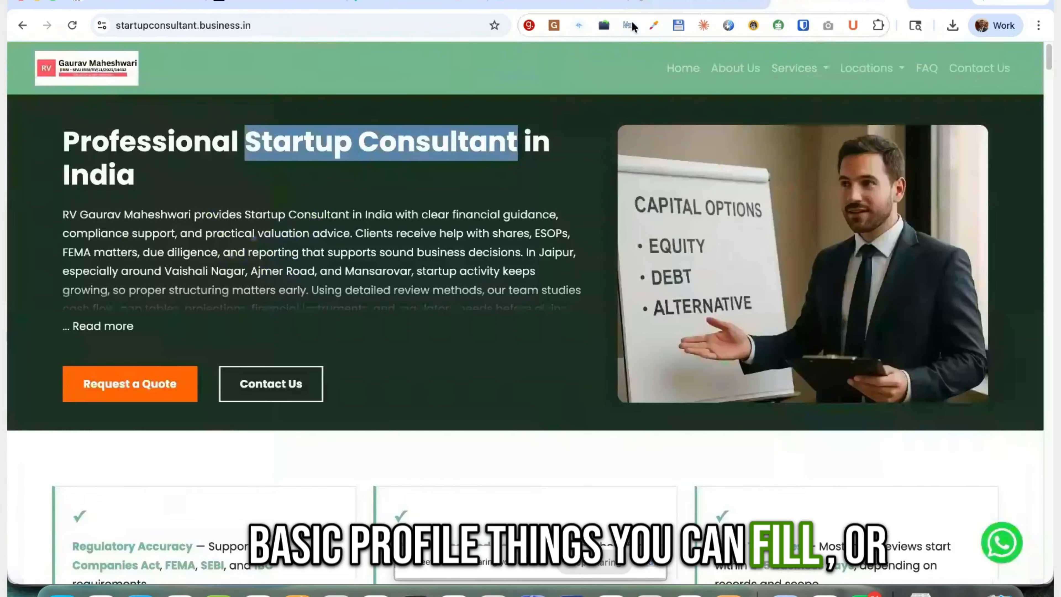
click(450, 27)
key(super+c)
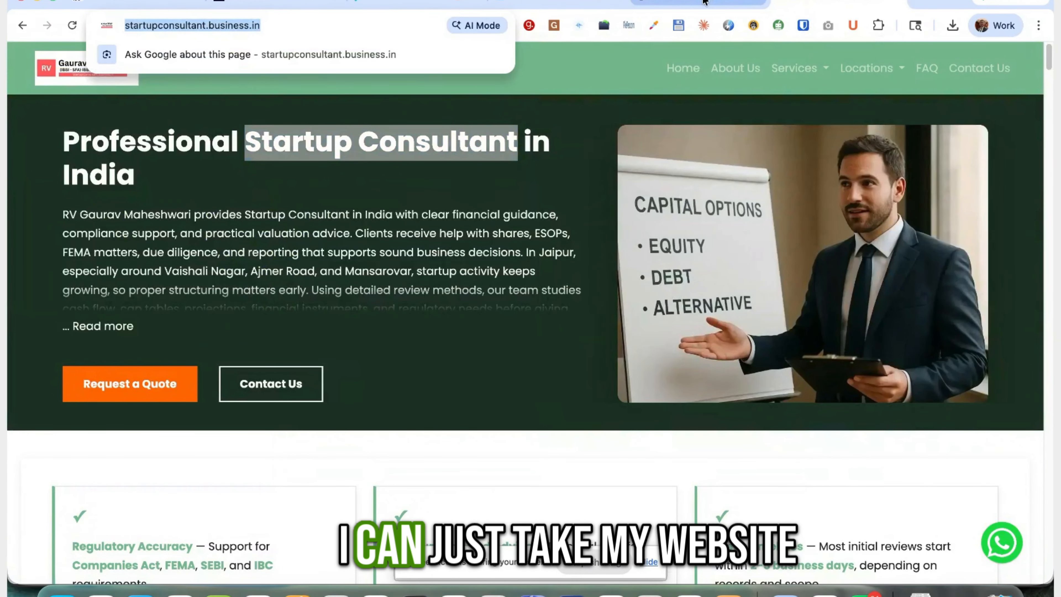
click(704, 3)
key(super+v)
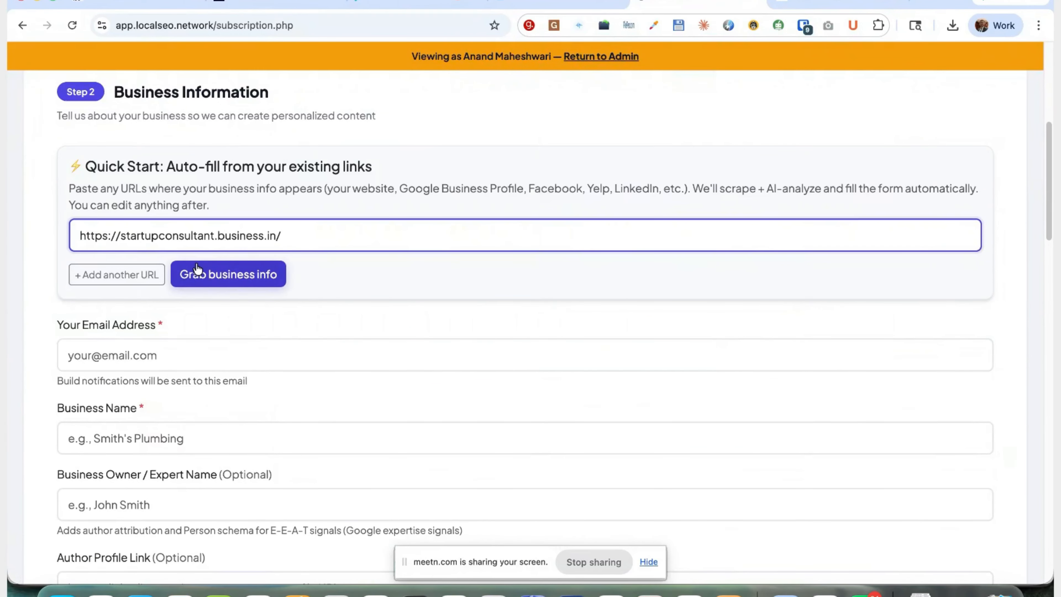
click(137, 282)
key(ctrl+Tab)
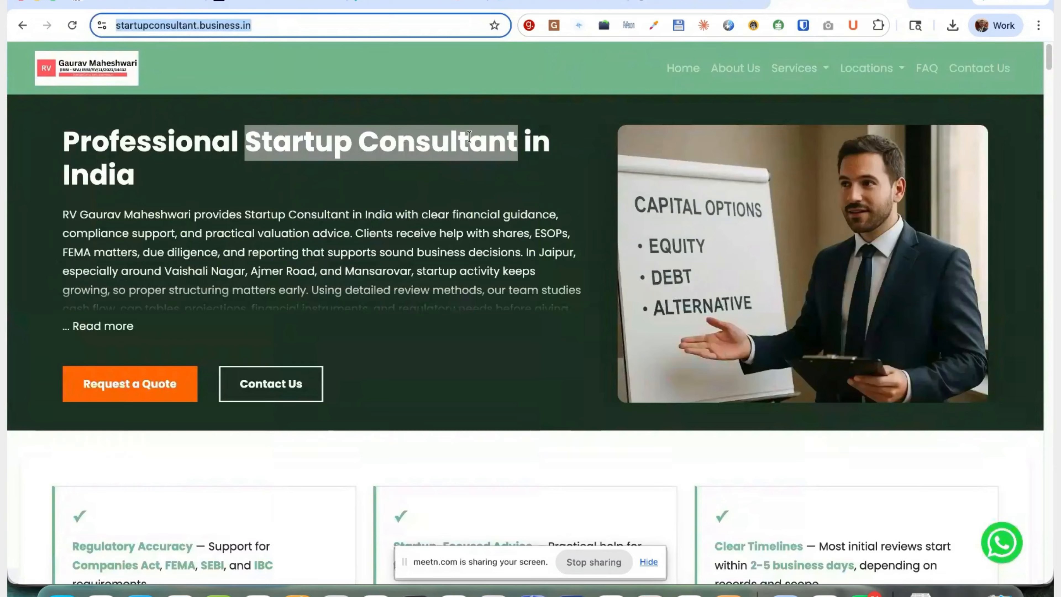
right_click(732, 68)
click(770, 184)
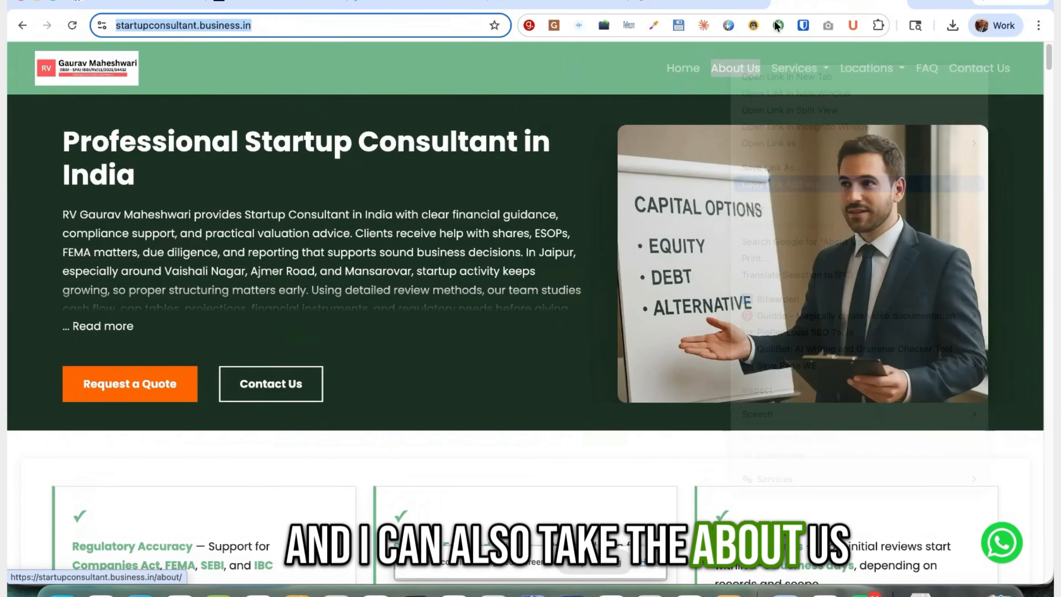
key(ctrl+shift+Tab)
key(super+v)
scroll(251, 268, down, 2)
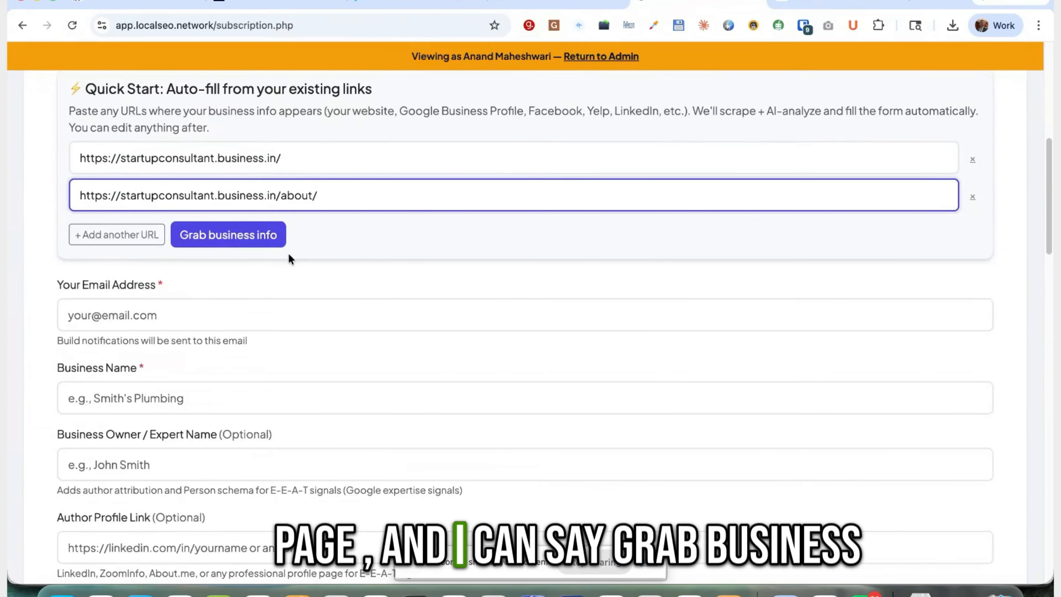
click(243, 234)
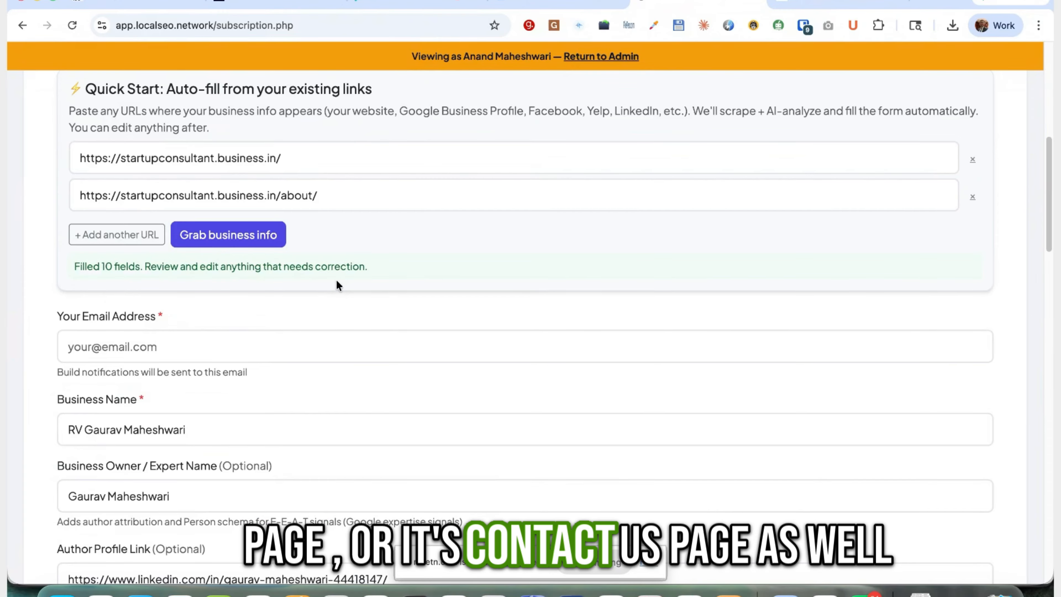
click(129, 235)
key(ctrl+Tab)
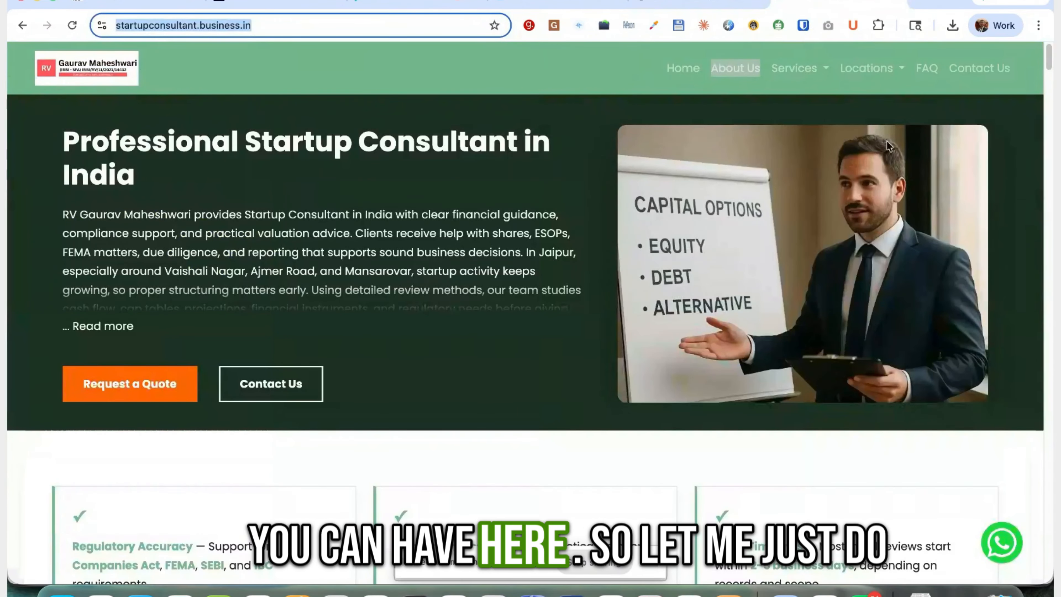
right_click(978, 68)
click(769, 185)
key(ctrl+shift+Tab)
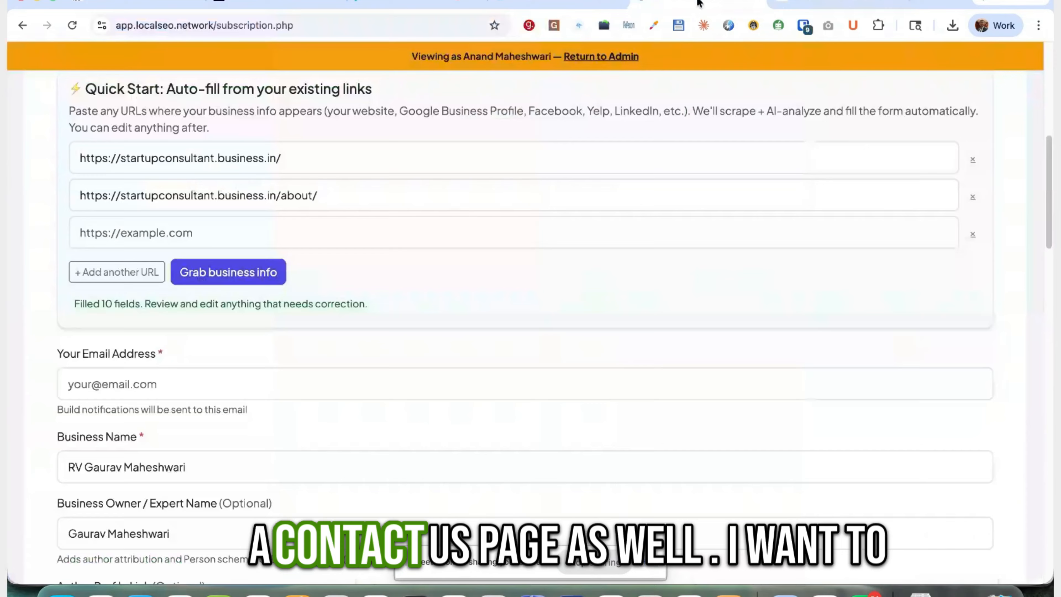
click(216, 234)
key(cmd+v)
click(235, 271)
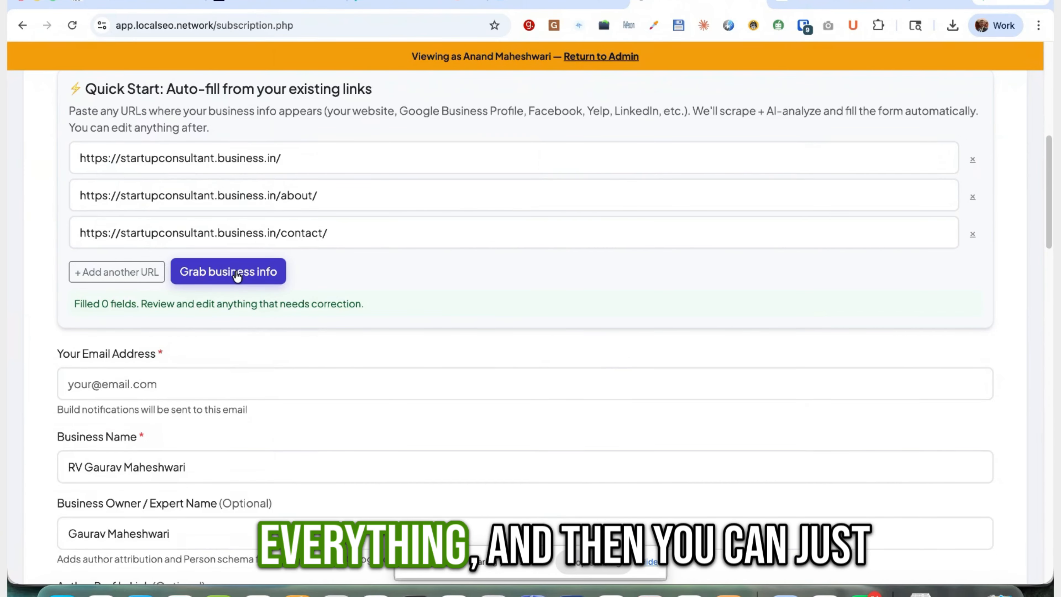
- Fill in the e-mail address that receives the build notifications
scroll(228, 280, down, 3)
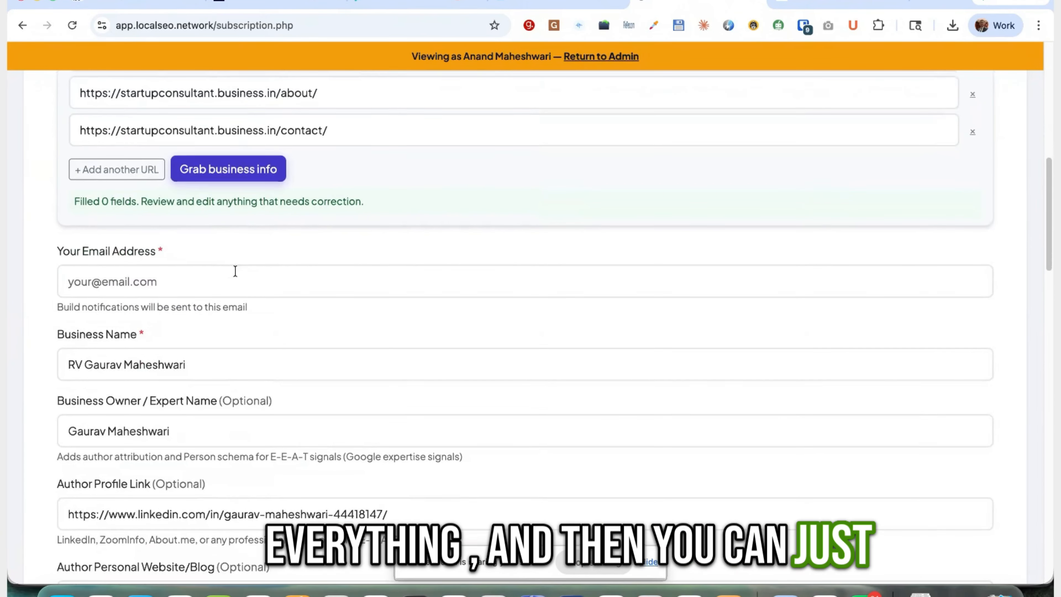
click(219, 289)
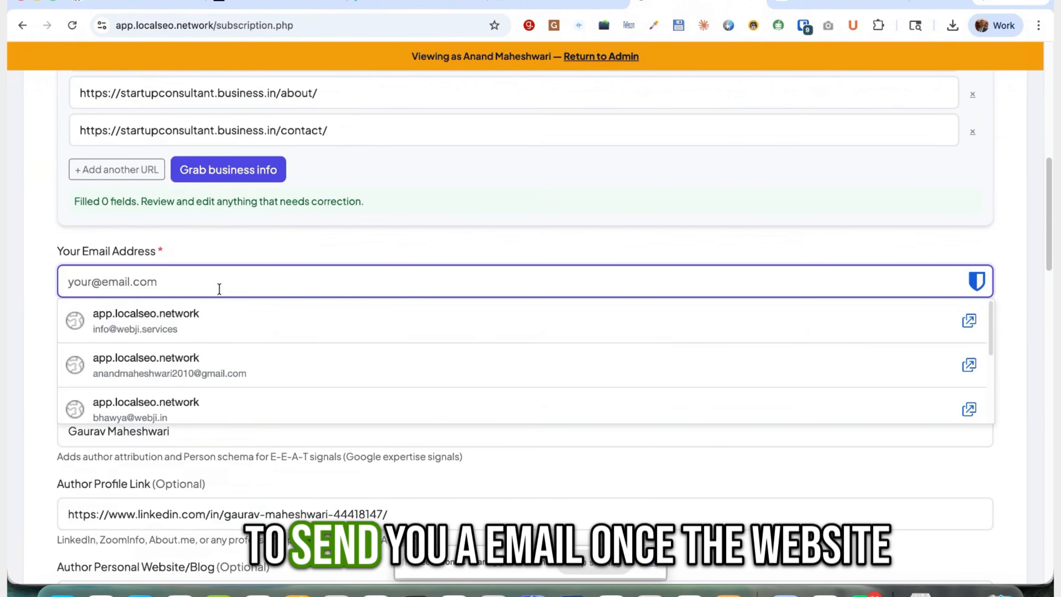
key(Escape)
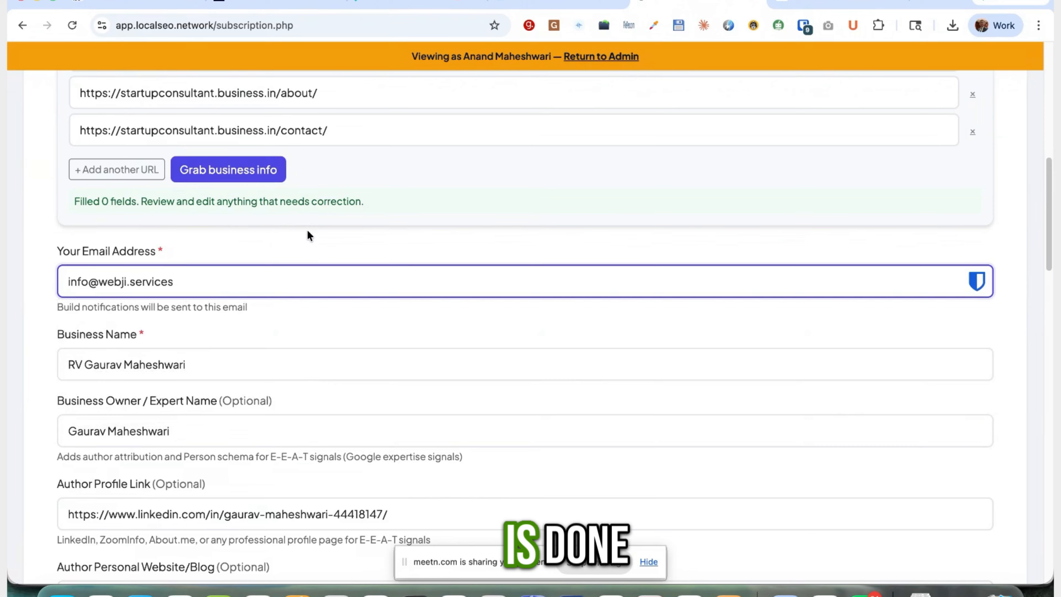
click(308, 232)
scroll(307, 232, up, 2)
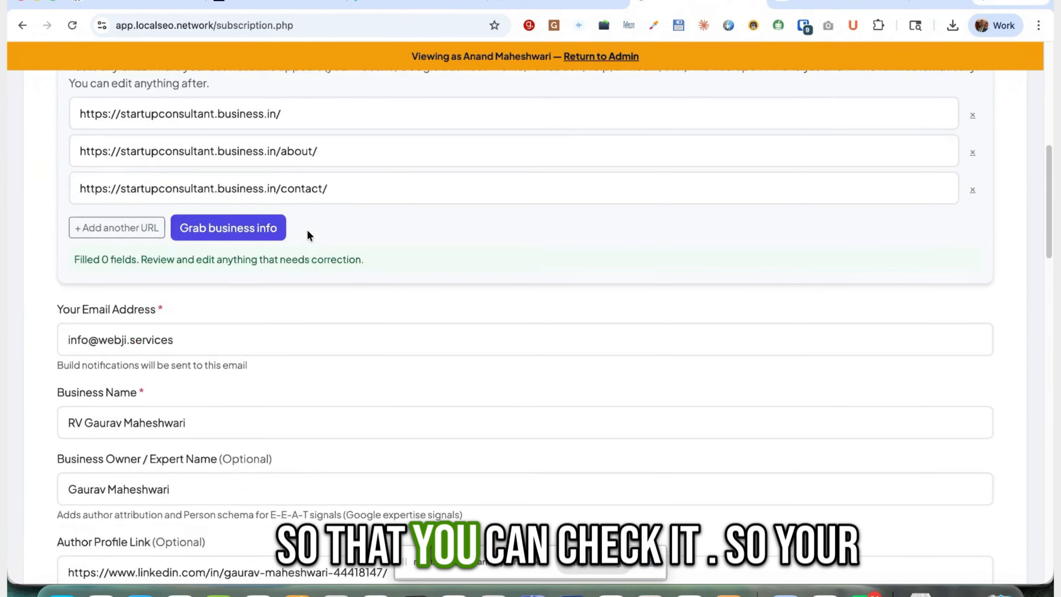
scroll(307, 230, down, 2)
click(211, 270)
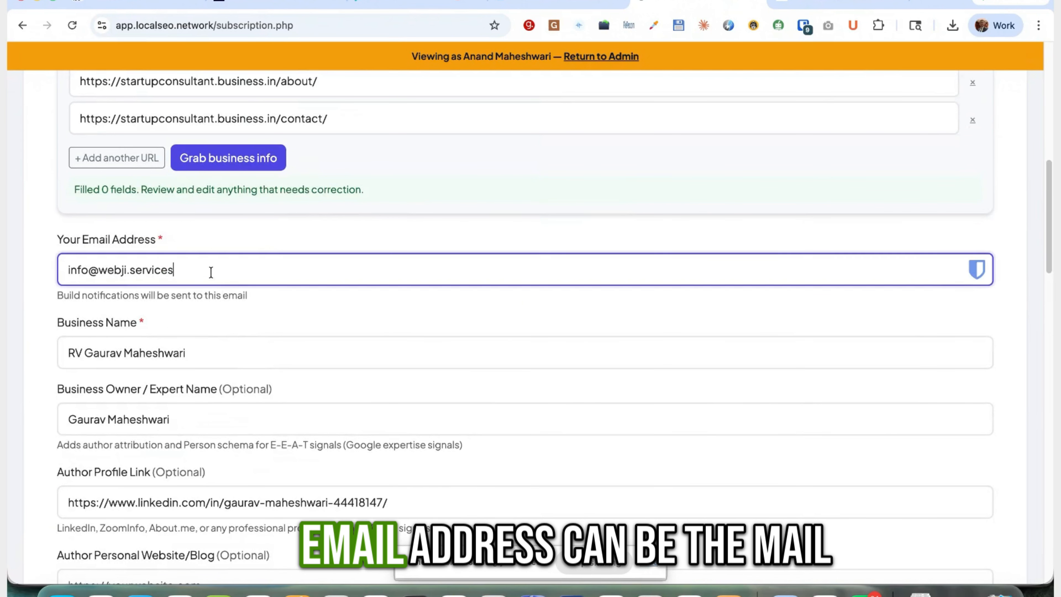
drag(211, 273, 8, 274)
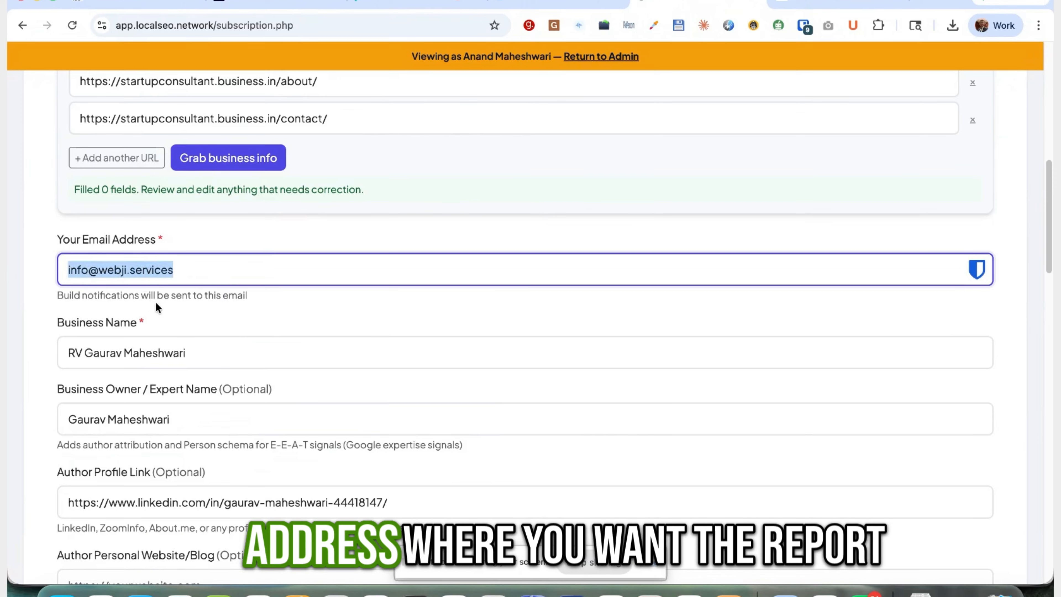
- Copy the auto-filled business name and look it up on the existing startup consultant website to verify the brand name
scroll(251, 319, down, 2)
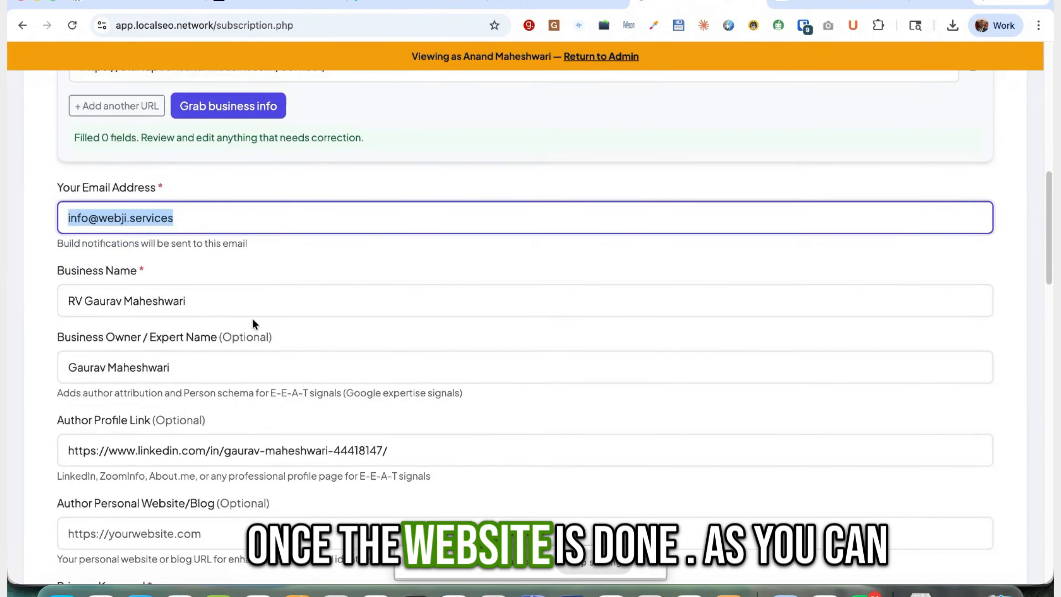
click(249, 263)
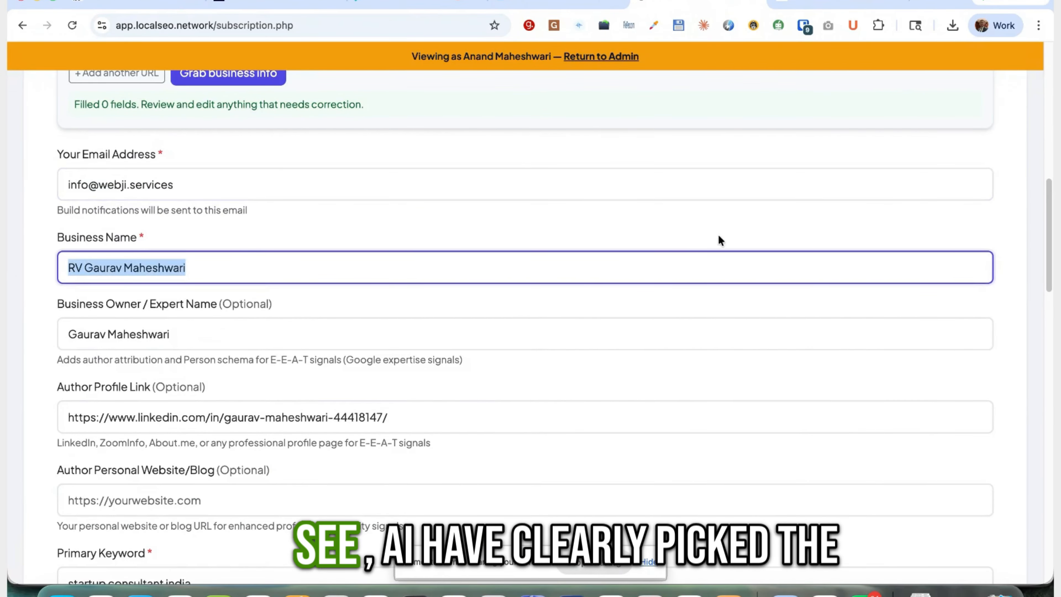
click(830, 2)
key(super+f)
key(super+v)
key(Escape)
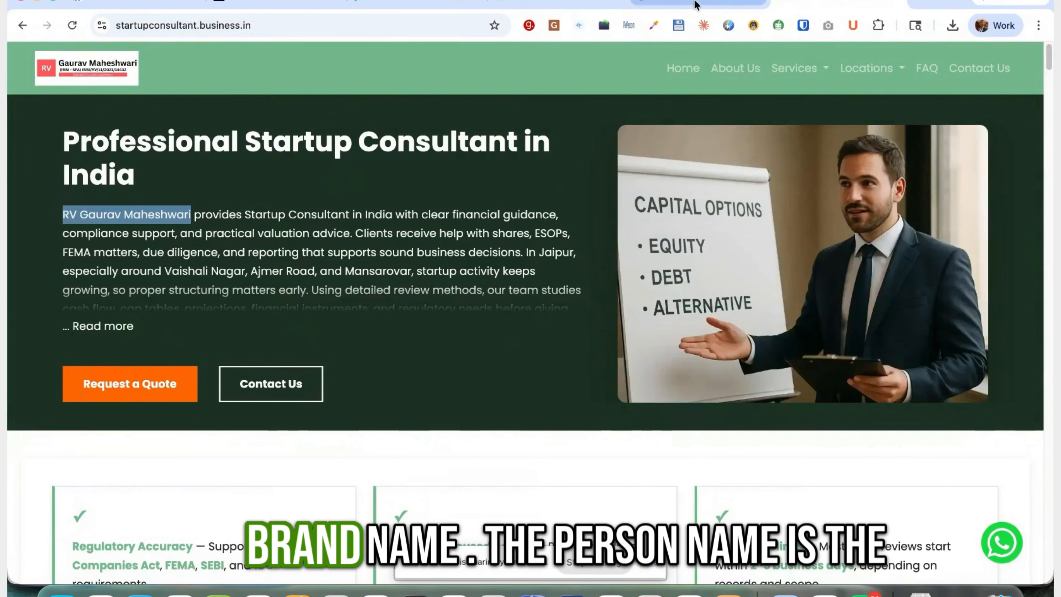
click(673, 3)
- Review the auto-filled owner name and author profile link, and check the optional personal website or blog field
scroll(302, 268, down, 3)
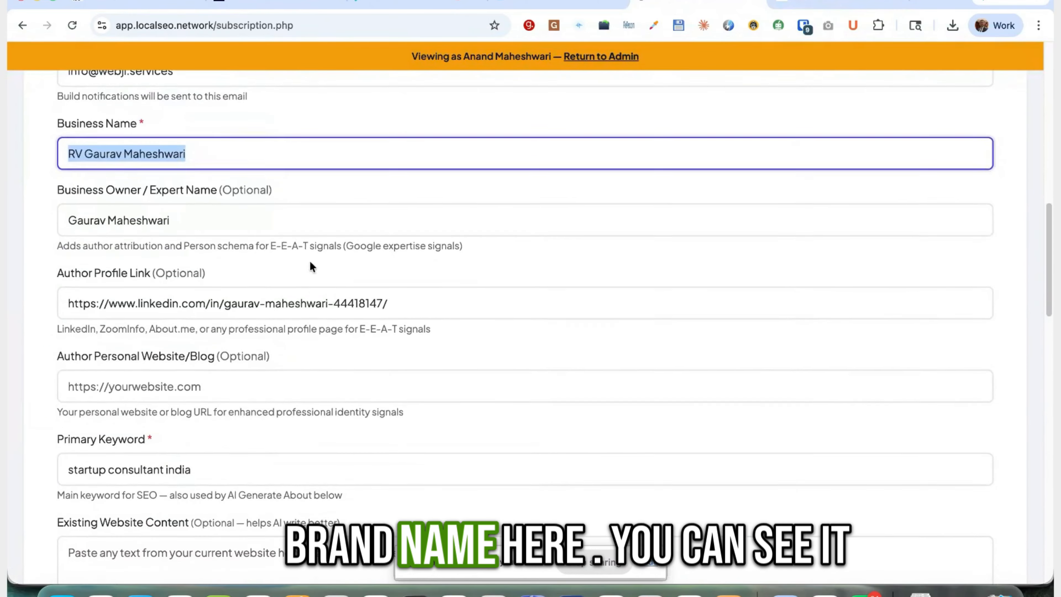
scroll(310, 260, down, 3)
drag(68, 204, 179, 207)
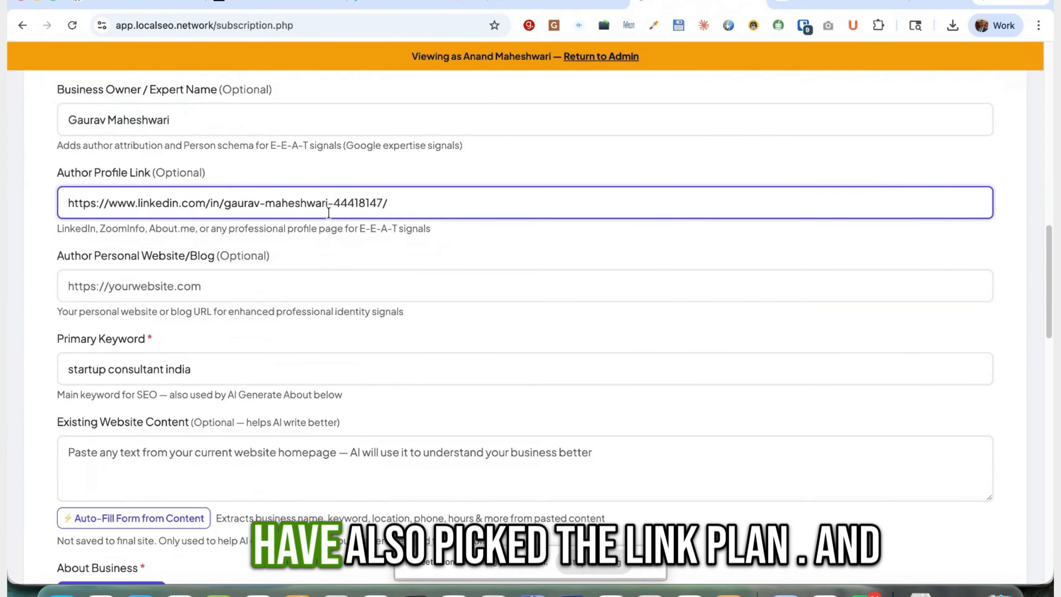
click(300, 295)
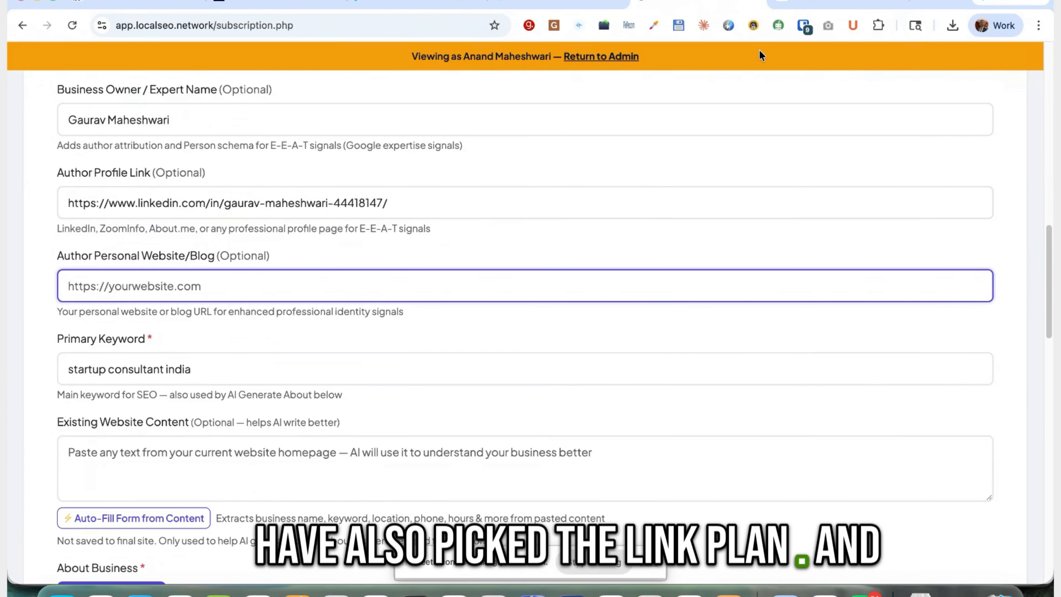
click(815, 4)
click(687, 5)
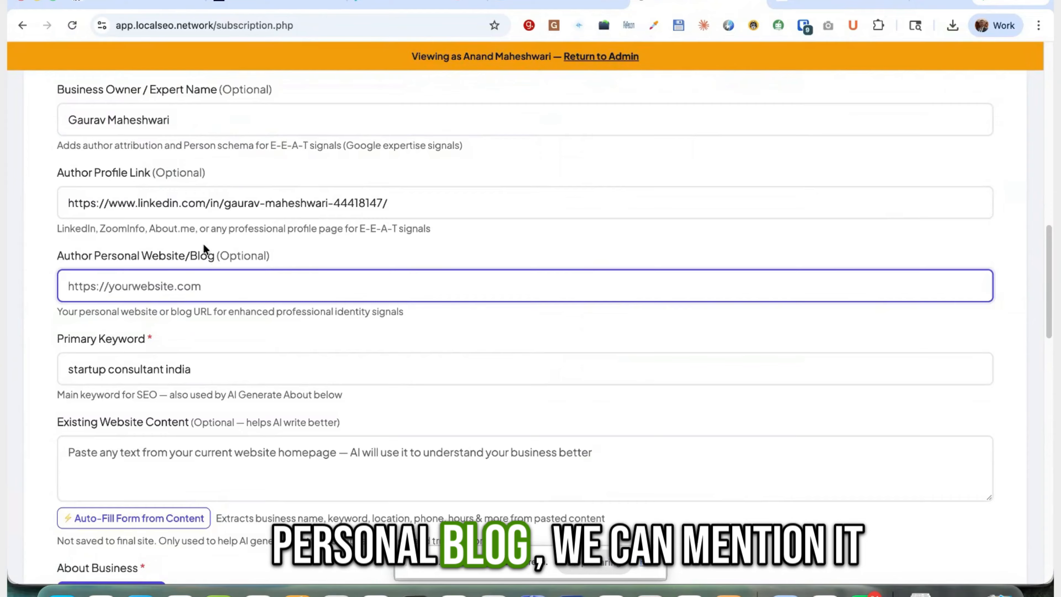
scroll(221, 275, down, 1)
scroll(225, 277, down, 3)
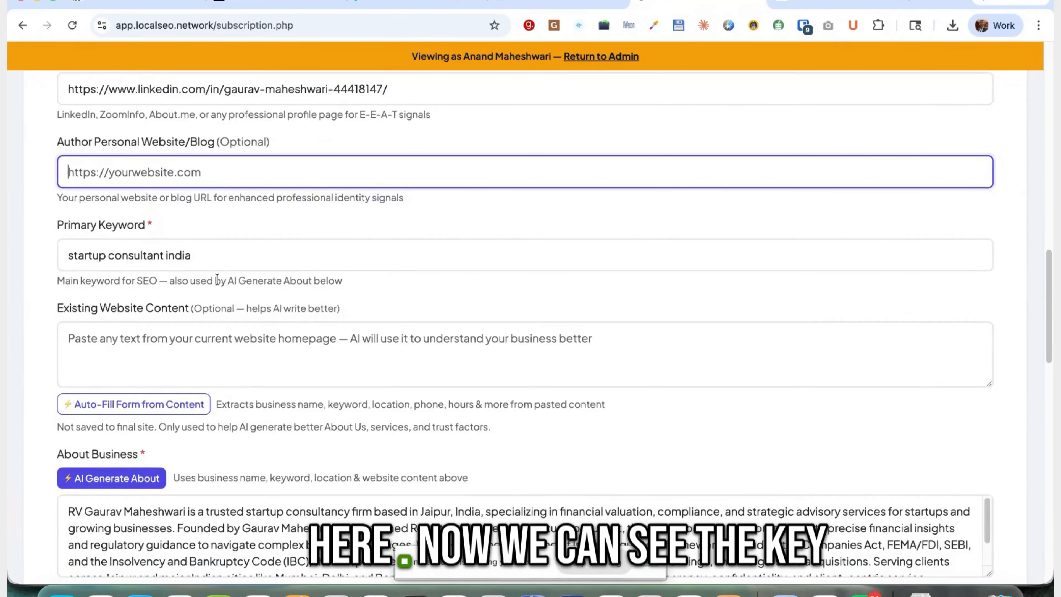
- Change the primary keyword to "Startup Consultant", capitalizing both words and leaving out the country name
click(72, 253)
click(109, 255)
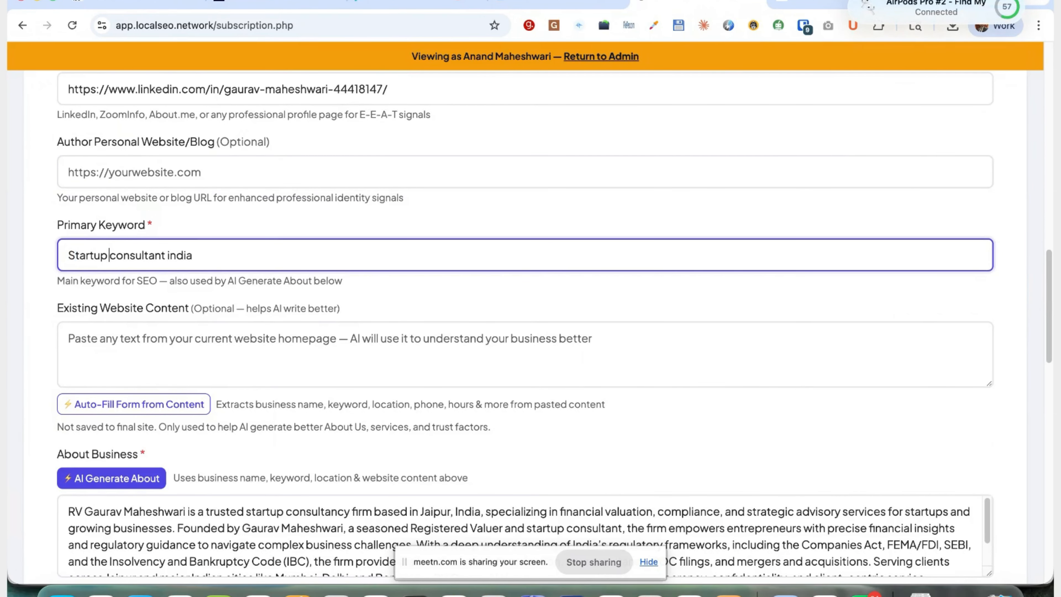
drag(168, 255, 195, 255)
key(BackSpace)
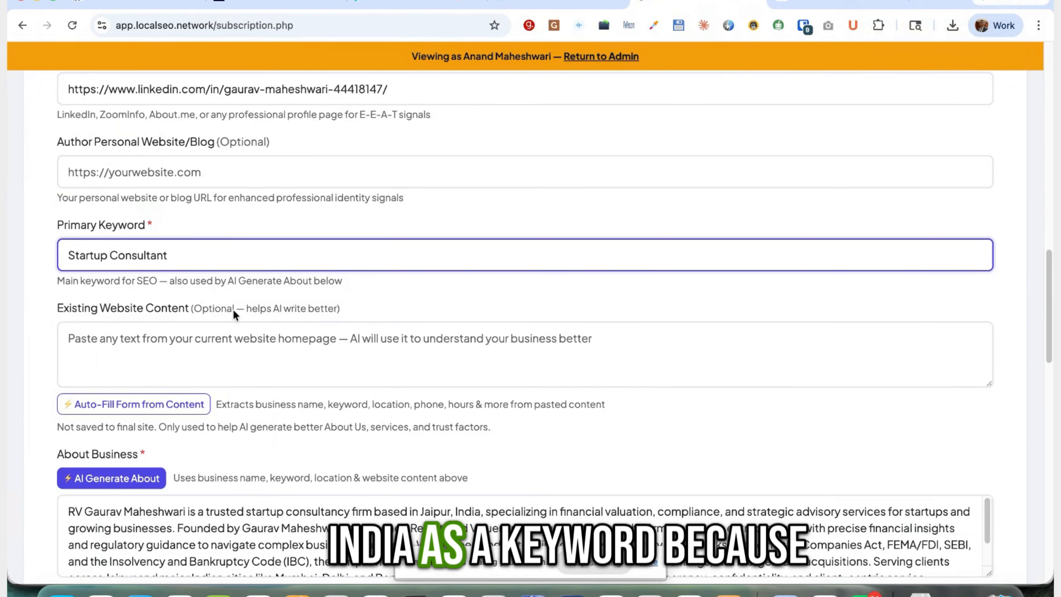
scroll(232, 319, down, 1)
scroll(232, 319, down, 1)
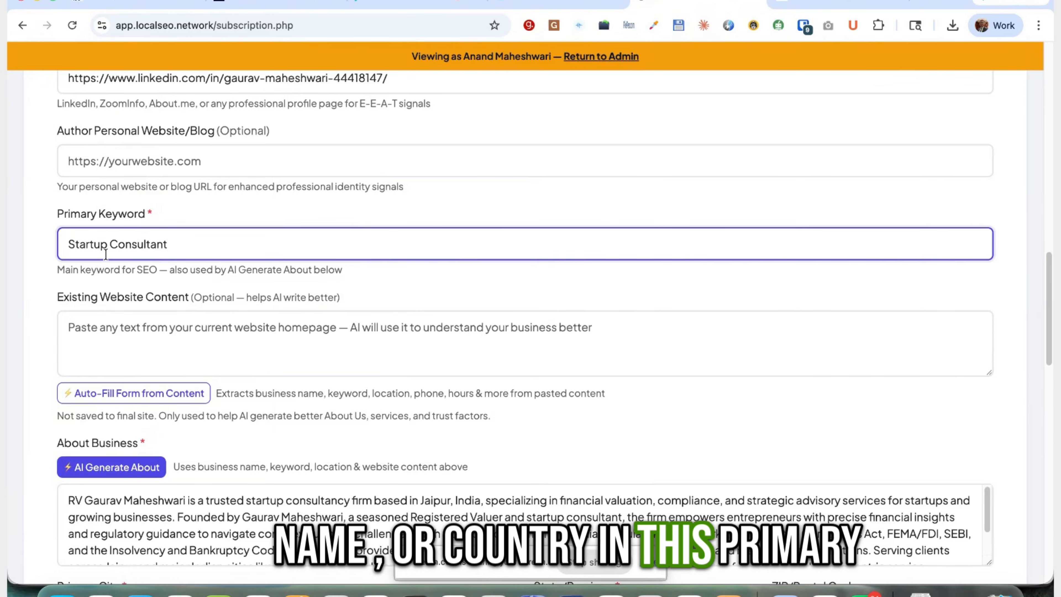
- Review the auto-filled About Business description and the primary city, state and country fields
scroll(105, 253, down, 5)
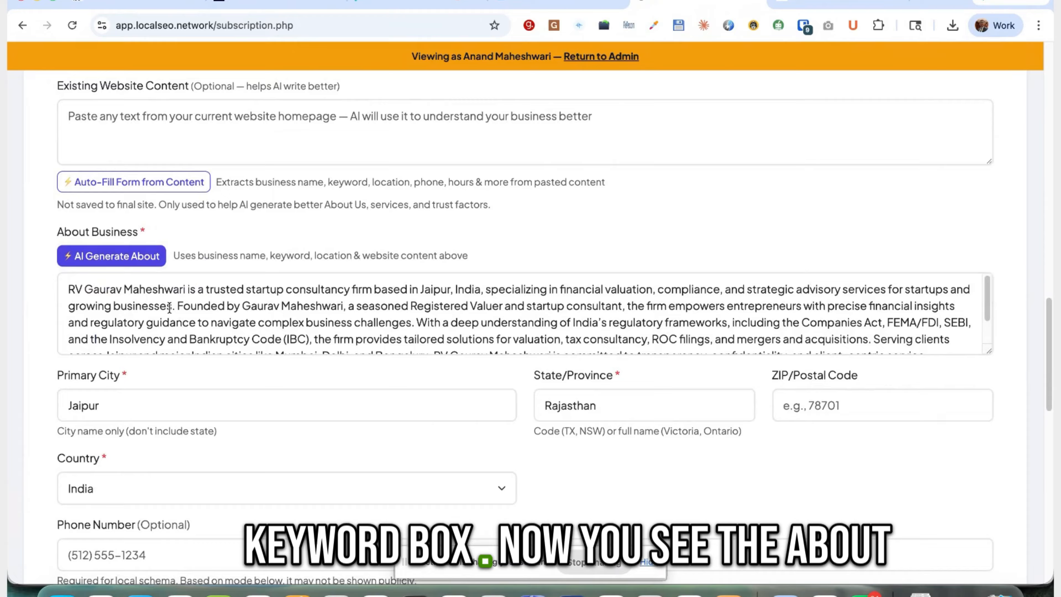
scroll(169, 307, down, 2)
scroll(169, 307, up, 2)
scroll(199, 392, down, 2)
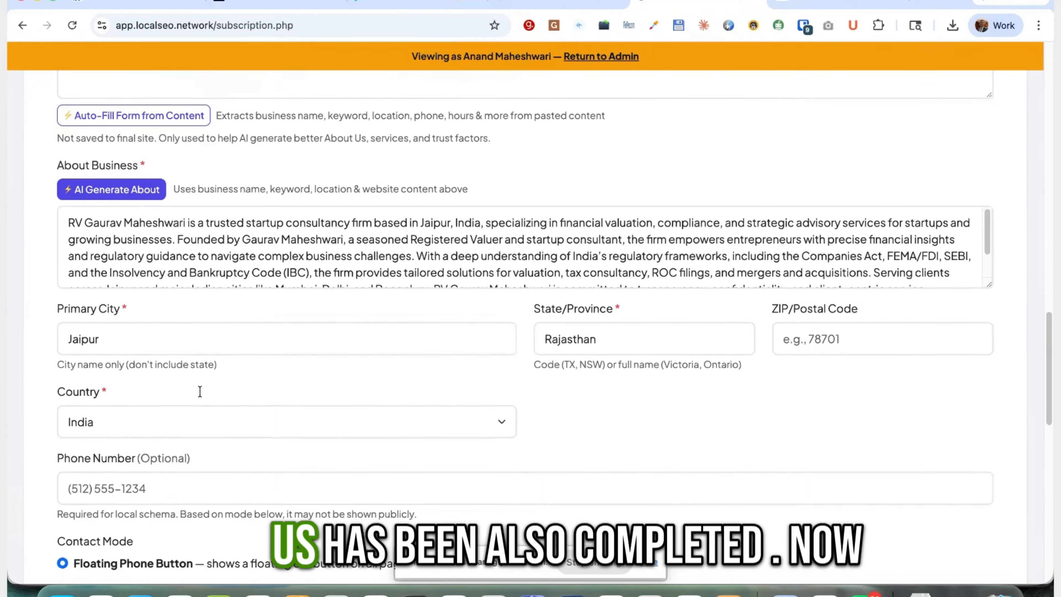
- Check the existing startup consultant website for contact details and enter the business phone number with the +91 country code
scroll(200, 392, down, 4)
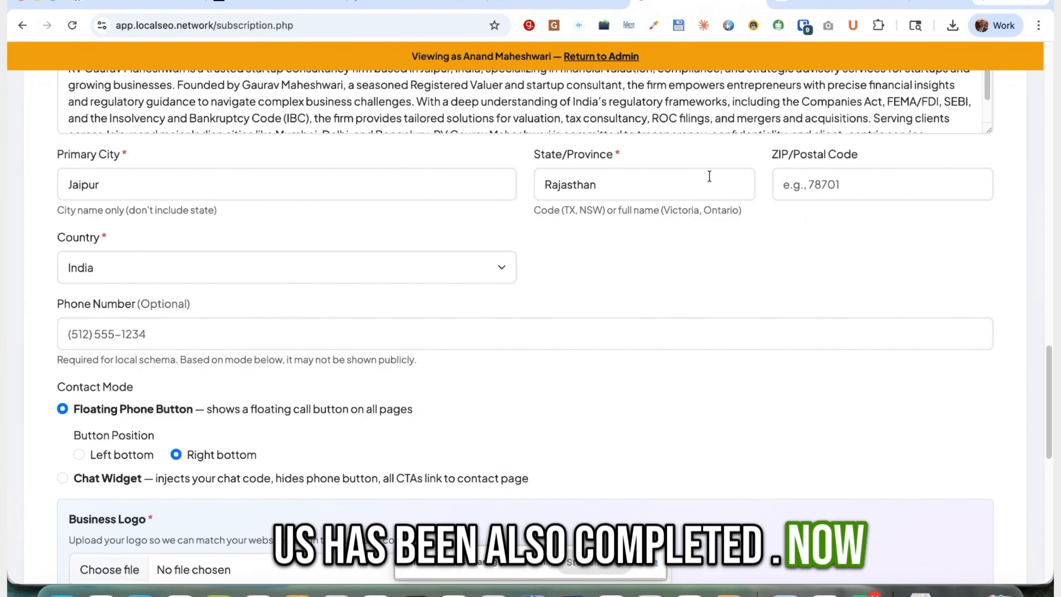
click(225, 338)
key(ctrl+Tab)
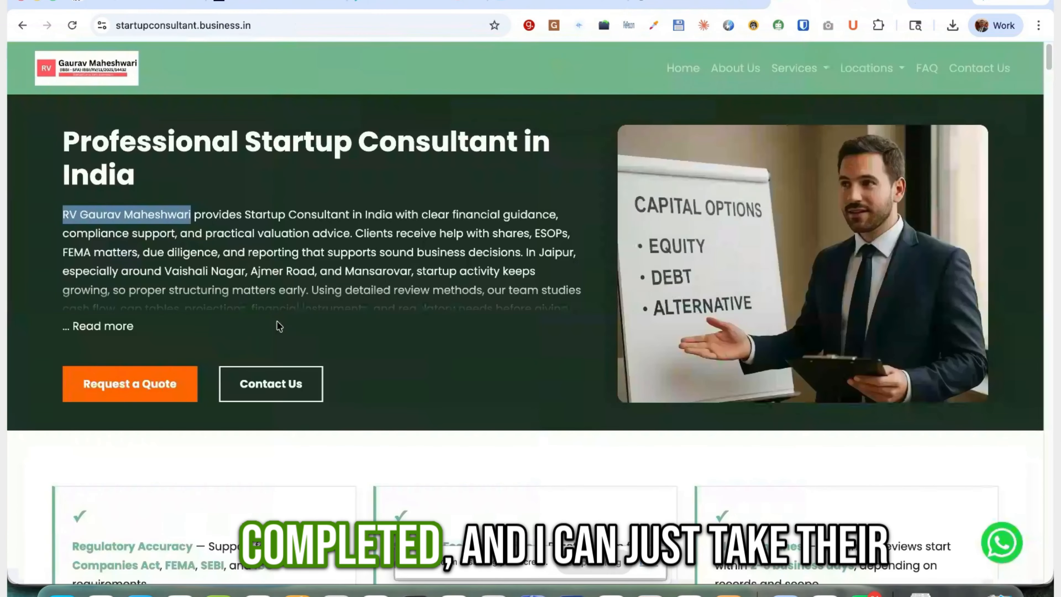
scroll(722, 236, down, 15)
scroll(722, 238, down, 15)
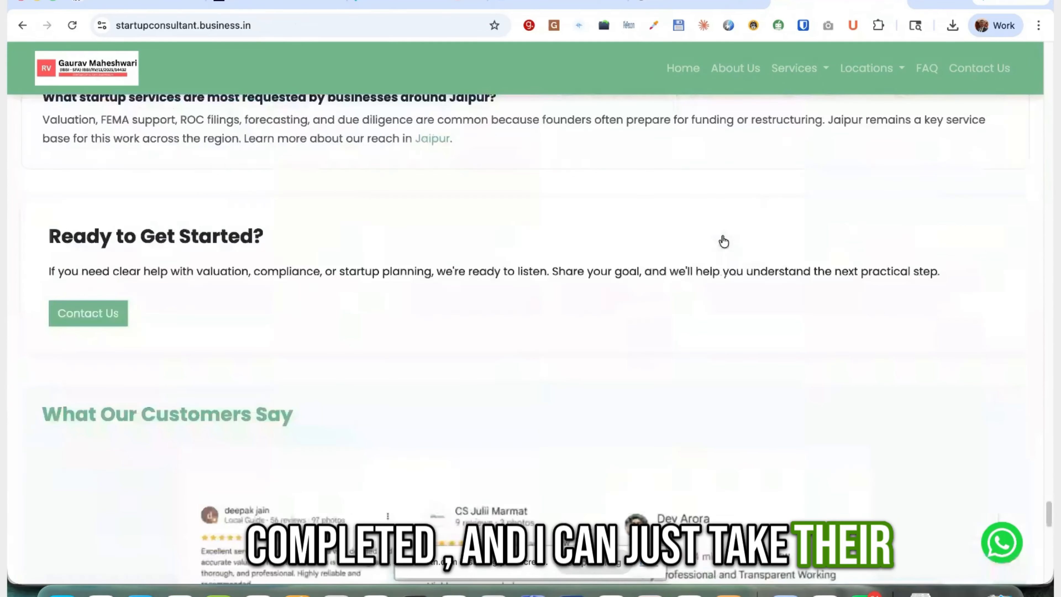
key(ctrl+shift+Tab)
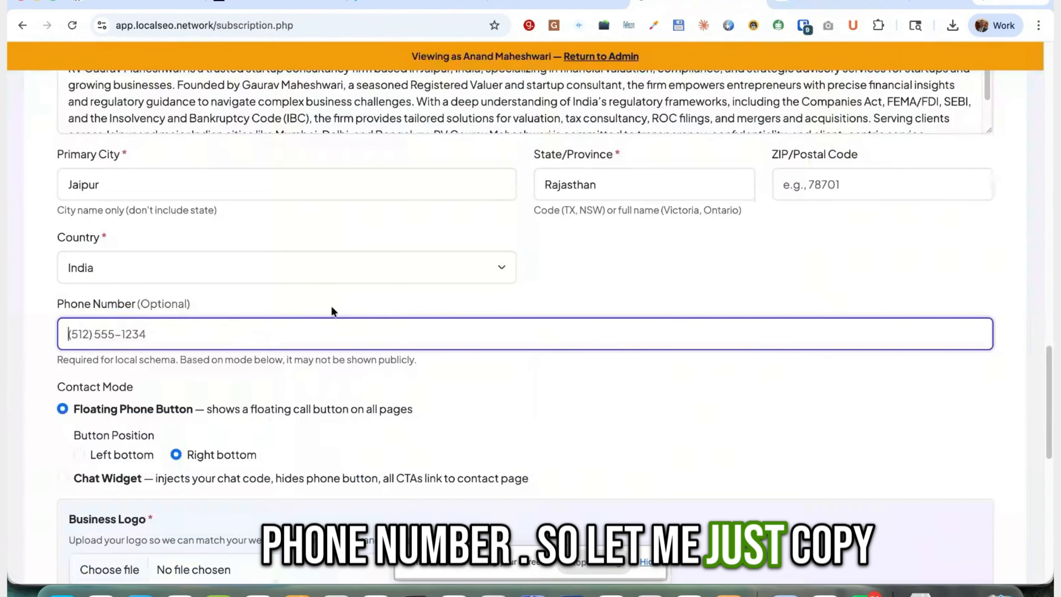
text(93)
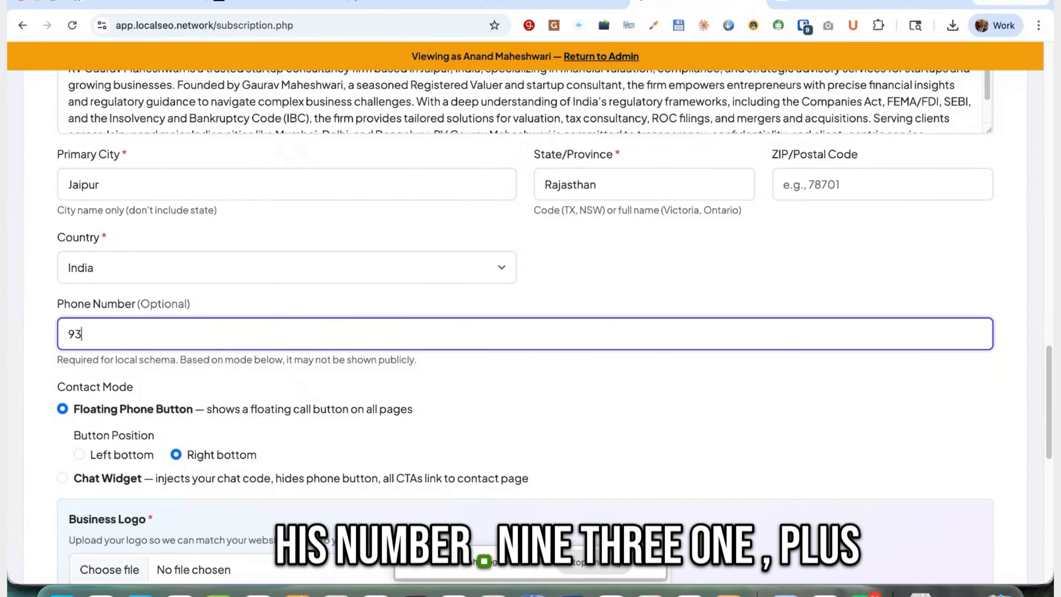
key(BackSpace)
key(BackSpace)
text(_)
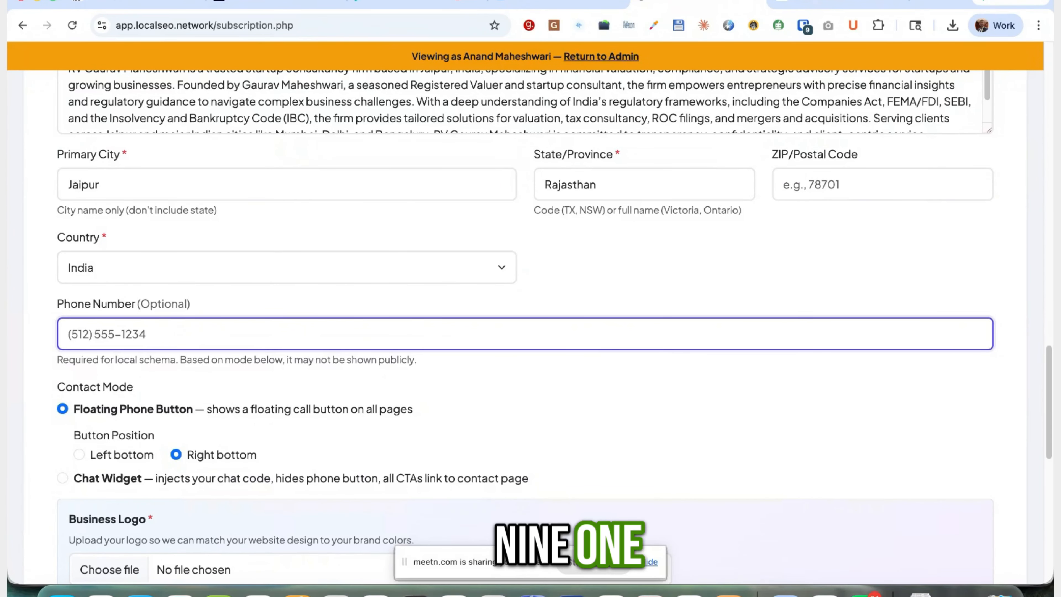
- Try the Chat Widget contact mode, inspect its chatbox HTML code and support email fields, and restore the Floating Phone Button mode
scroll(217, 339, down, 5)
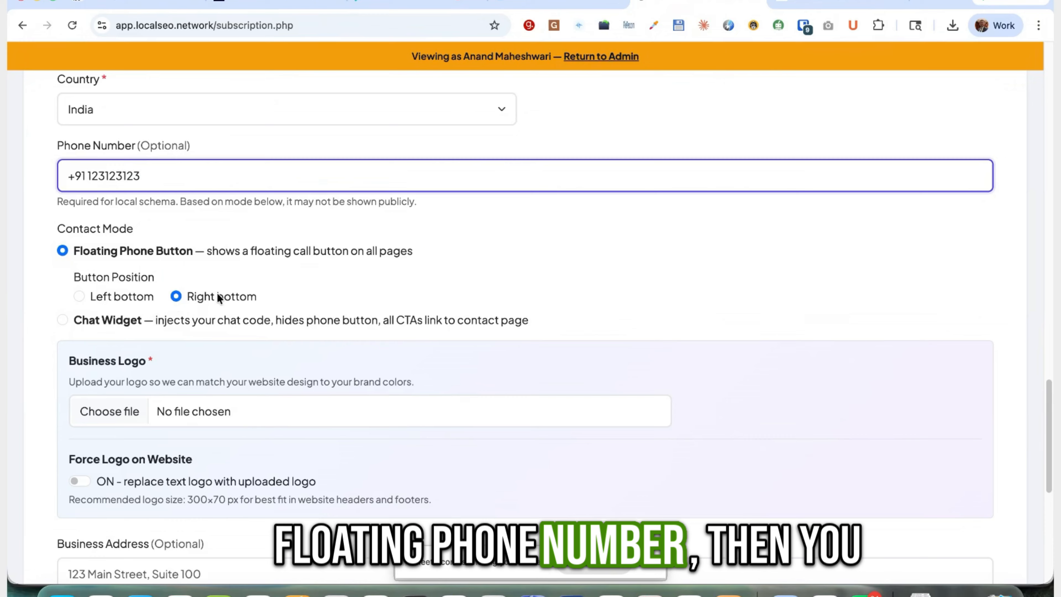
click(116, 321)
click(193, 347)
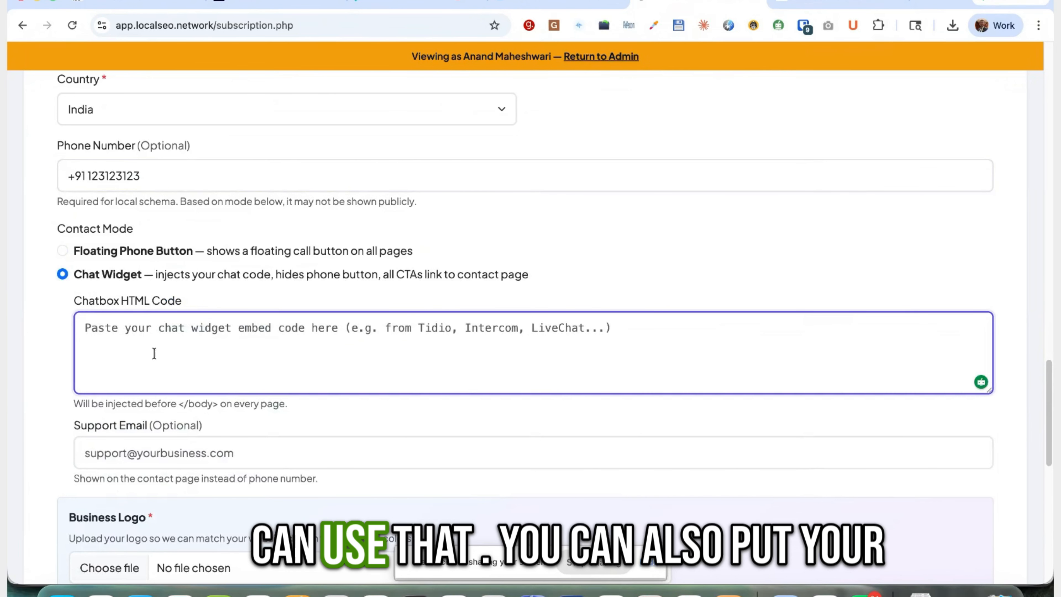
click(147, 450)
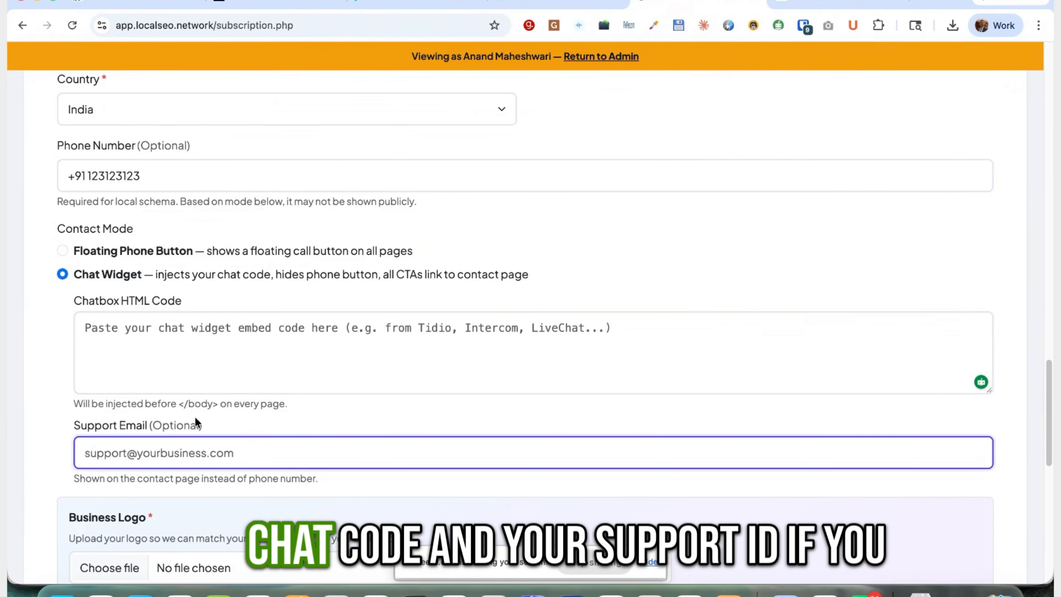
click(226, 335)
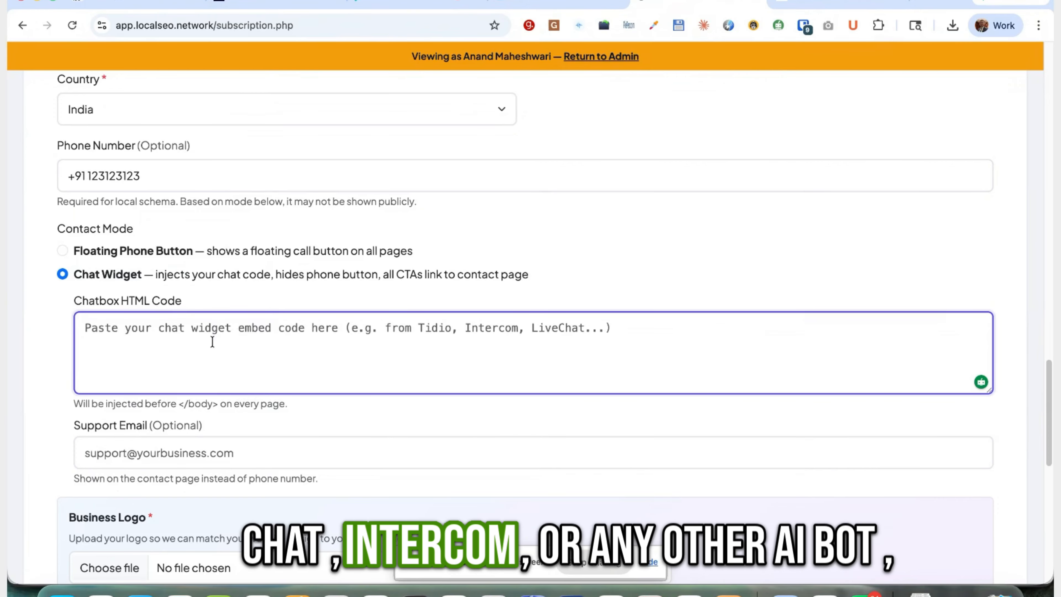
click(126, 250)
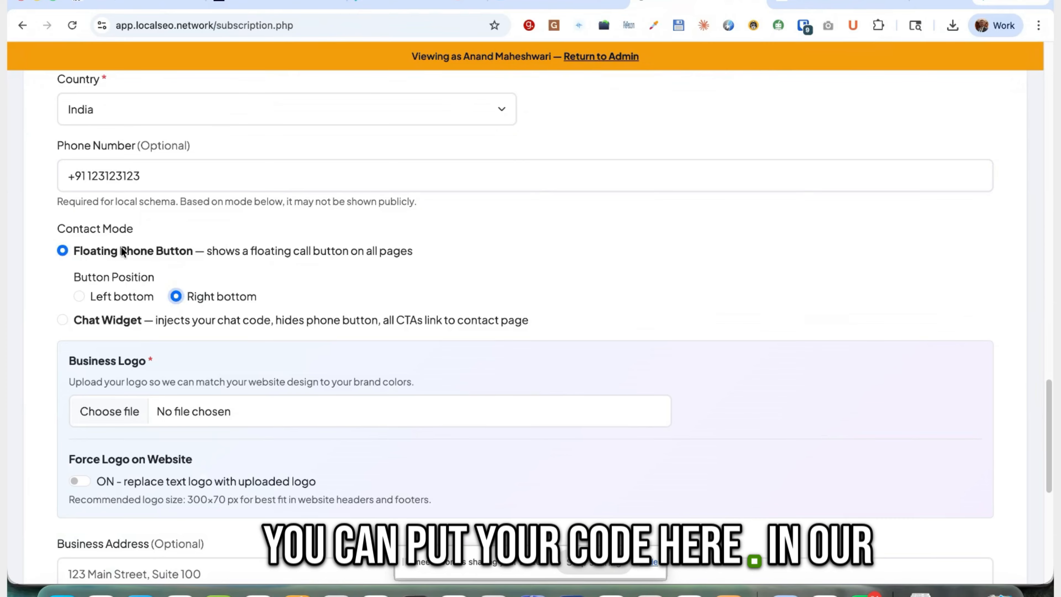
- Switch to the existing startup consultant website and locate its header logo
scroll(281, 301, down, 2)
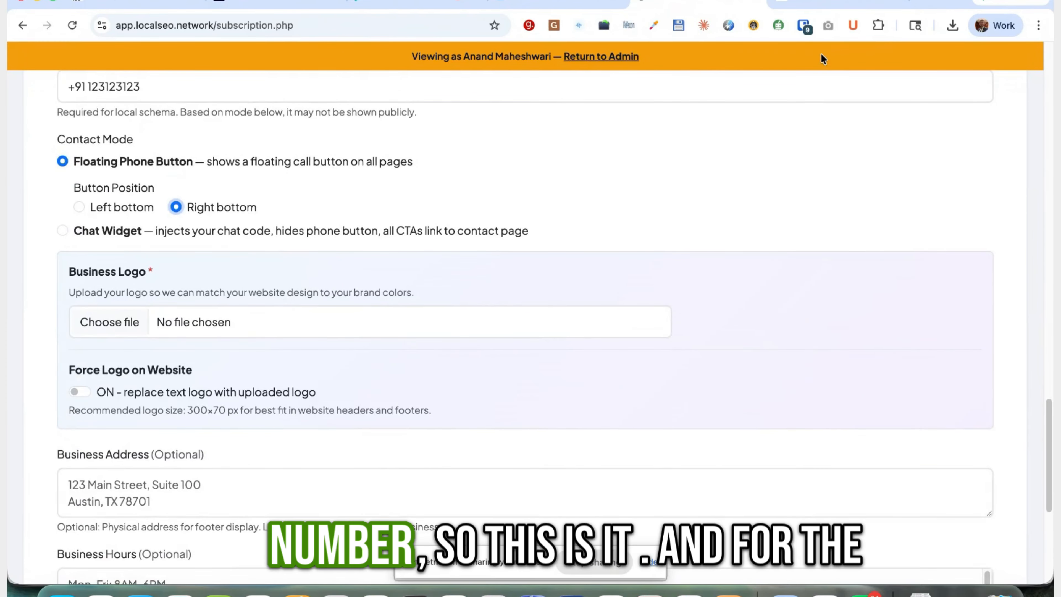
click(811, 8)
scroll(204, 156, up, 10)
right_click(97, 72)
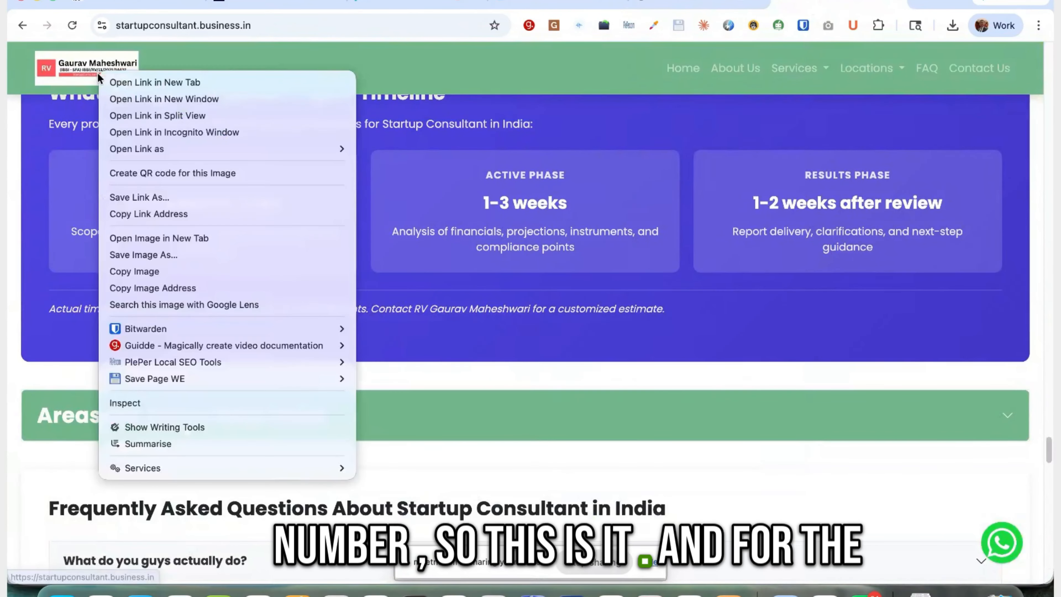
click(179, 199)
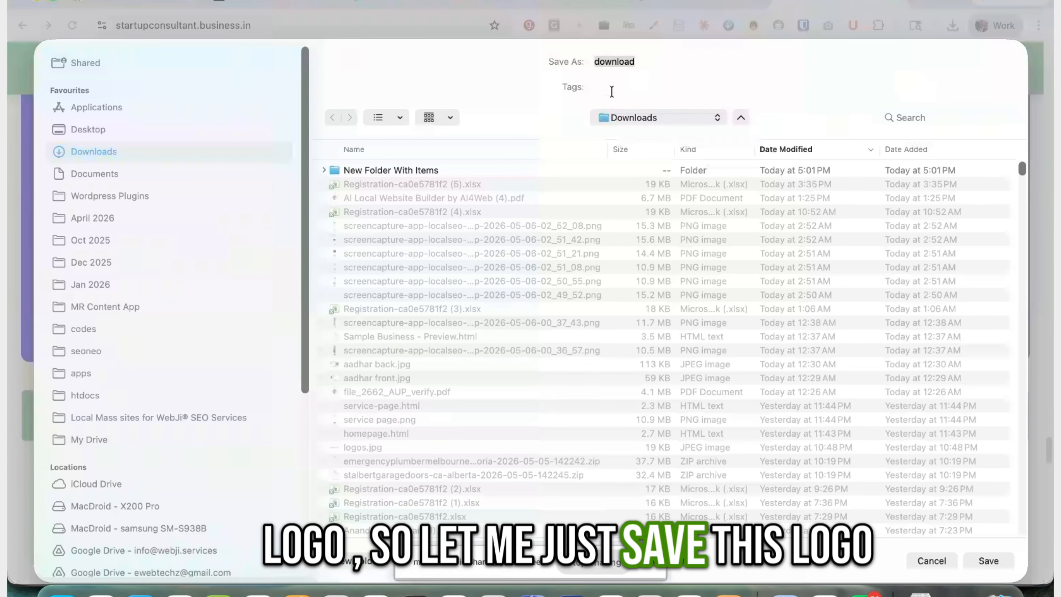
key(Escape)
- Save the existing website's header logo image to the Downloads folder
right_click(101, 70)
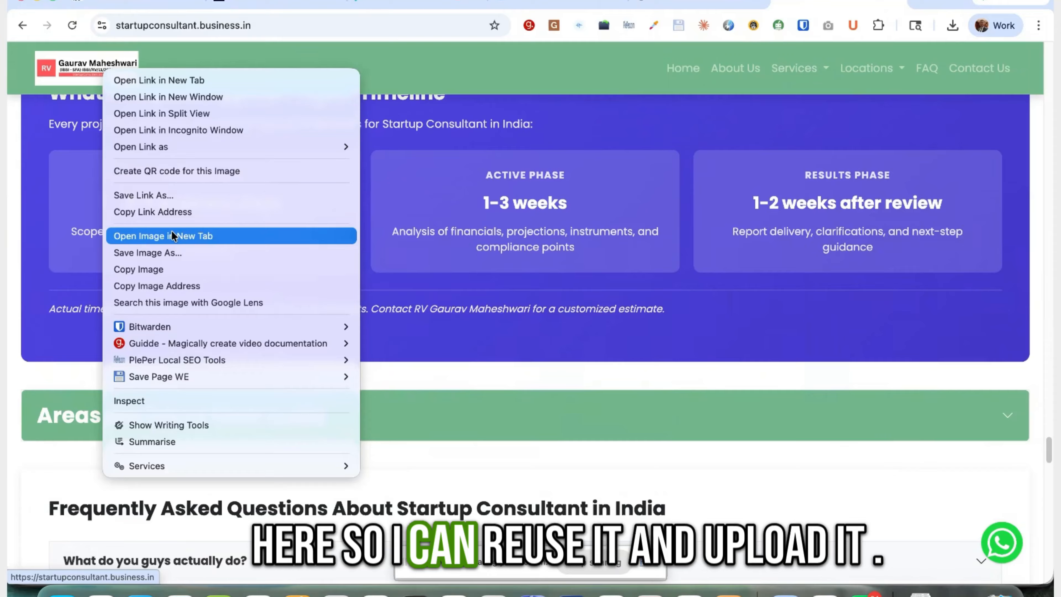
click(174, 253)
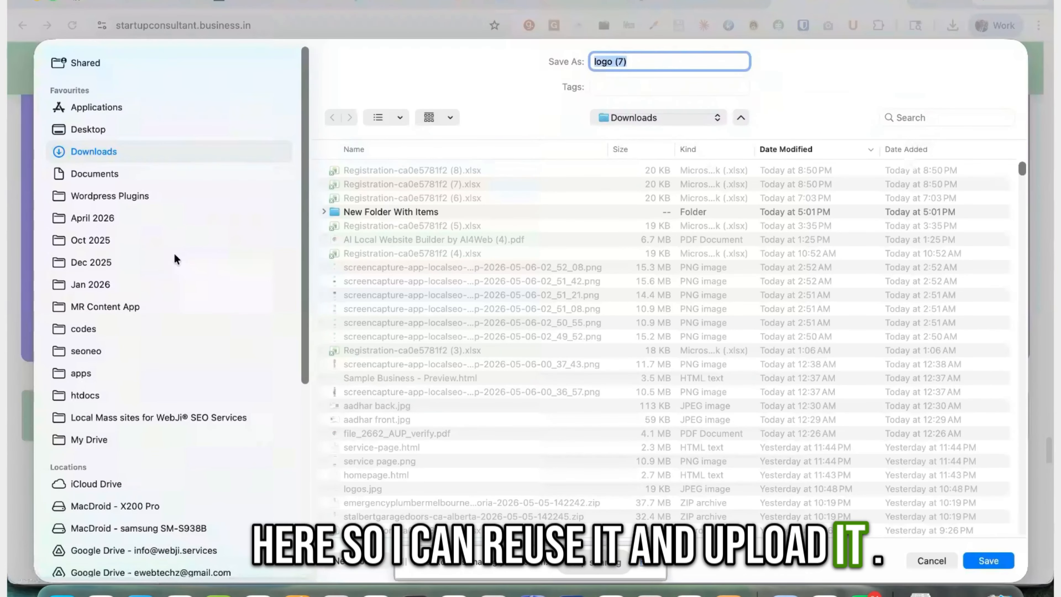
key(Return)
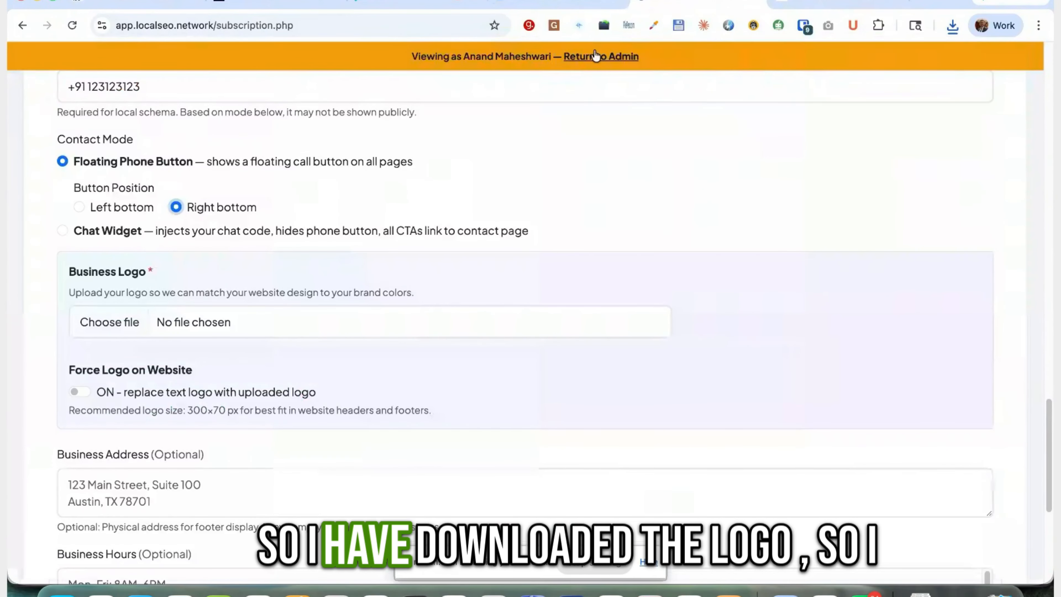
- Upload logo (7).png from the Downloads folder as the Business Logo in the website builder form
click(112, 333)
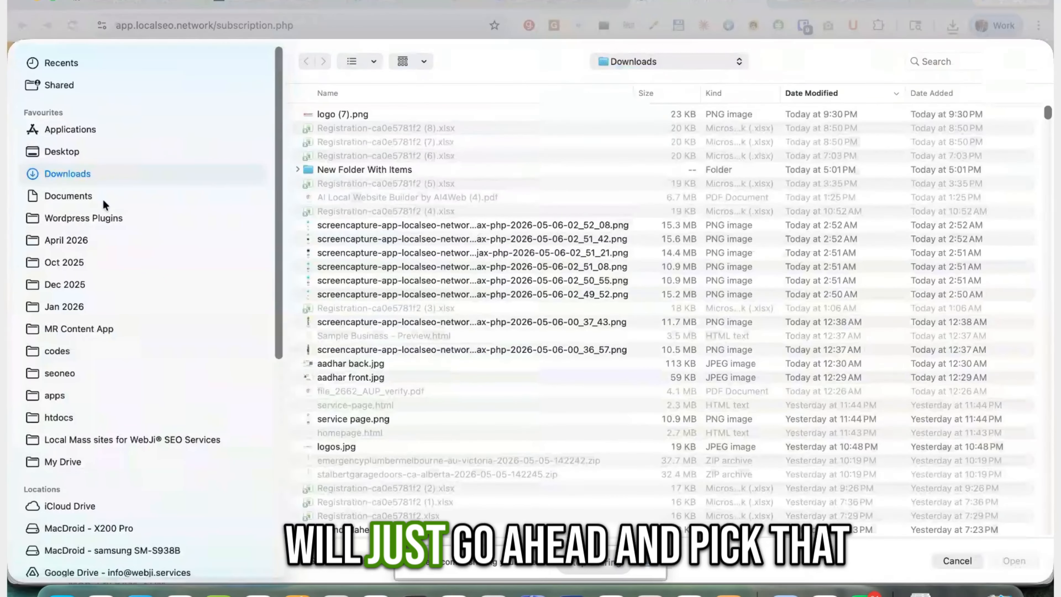
double_click(343, 114)
scroll(304, 249, down, 3)
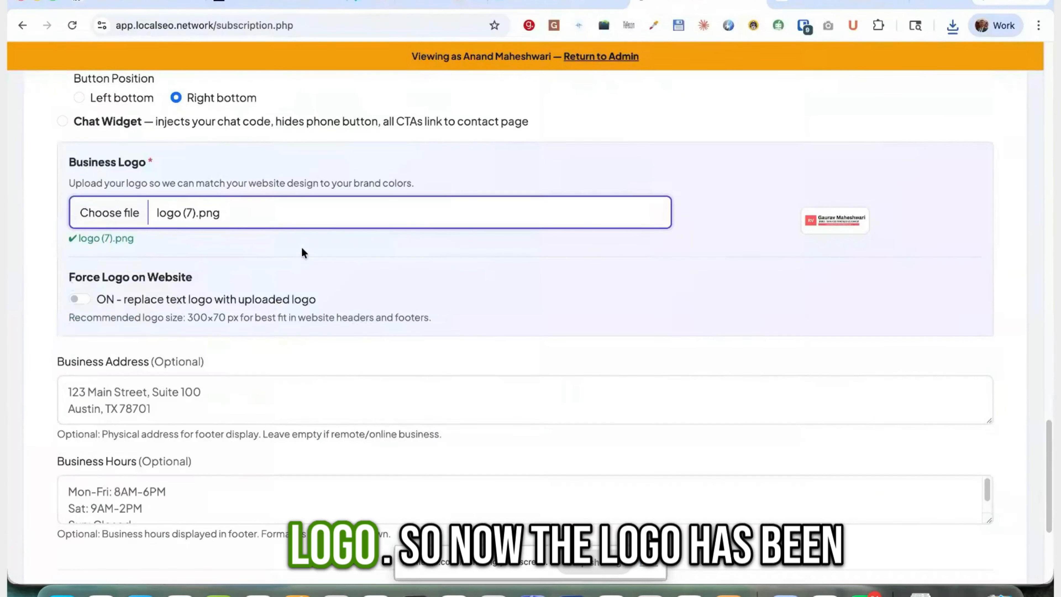
- Try the Force Logo on Website option, look at the existing site's logo for comparison, and turn the option off again
scroll(166, 322, down, 2)
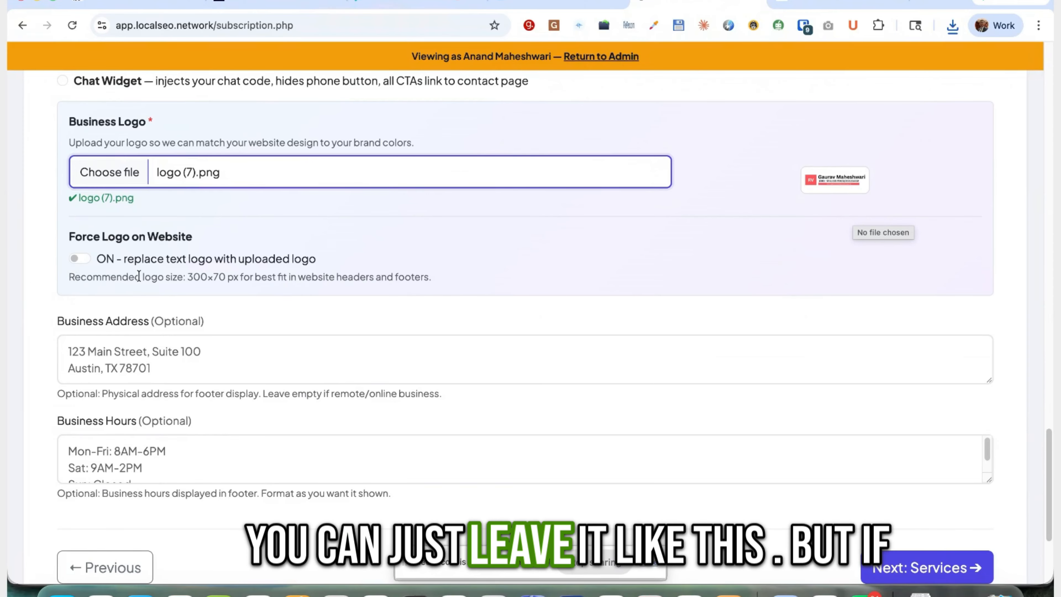
click(76, 259)
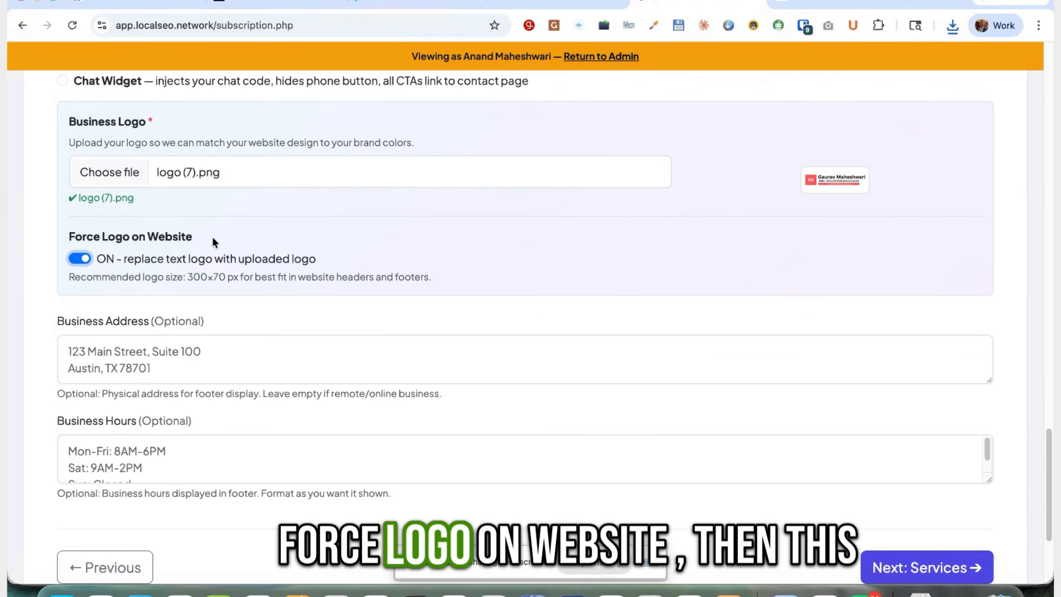
click(802, 7)
click(658, 2)
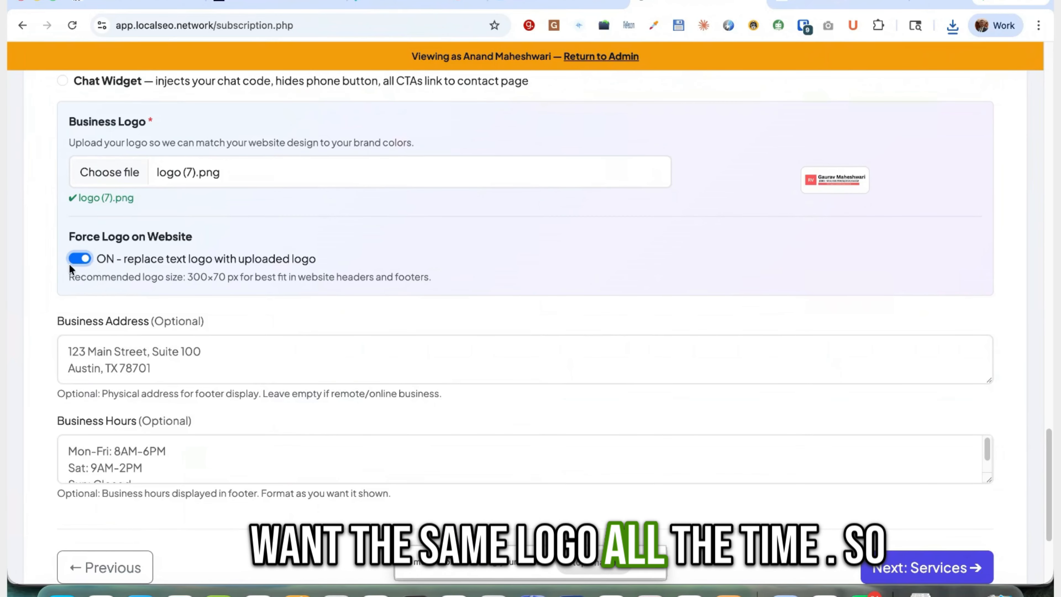
click(75, 259)
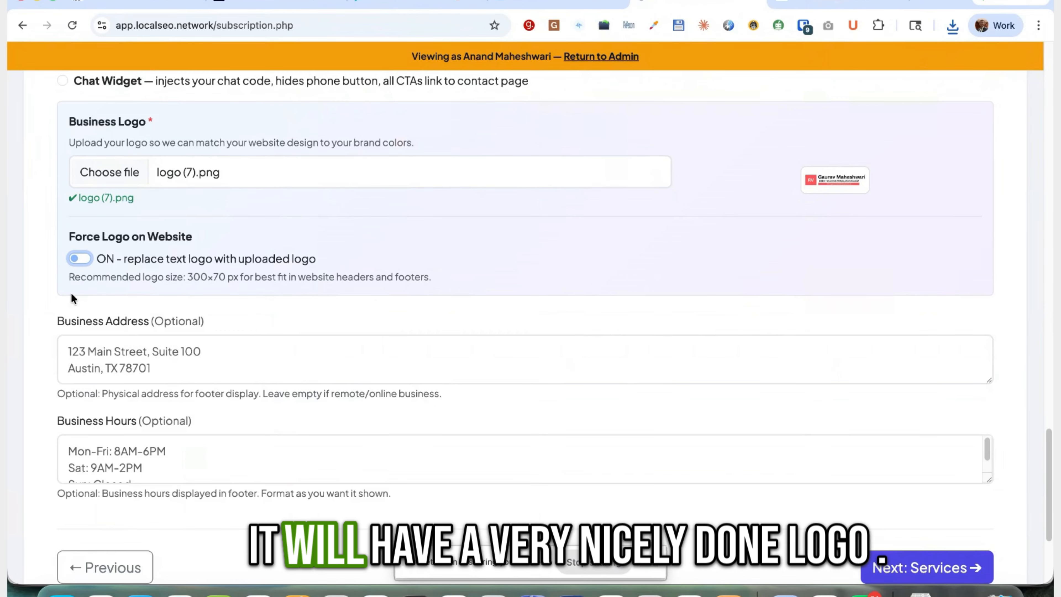
- Copy the business's physical address from the existing website's footer into the Business Address field
scroll(213, 277, down, 3)
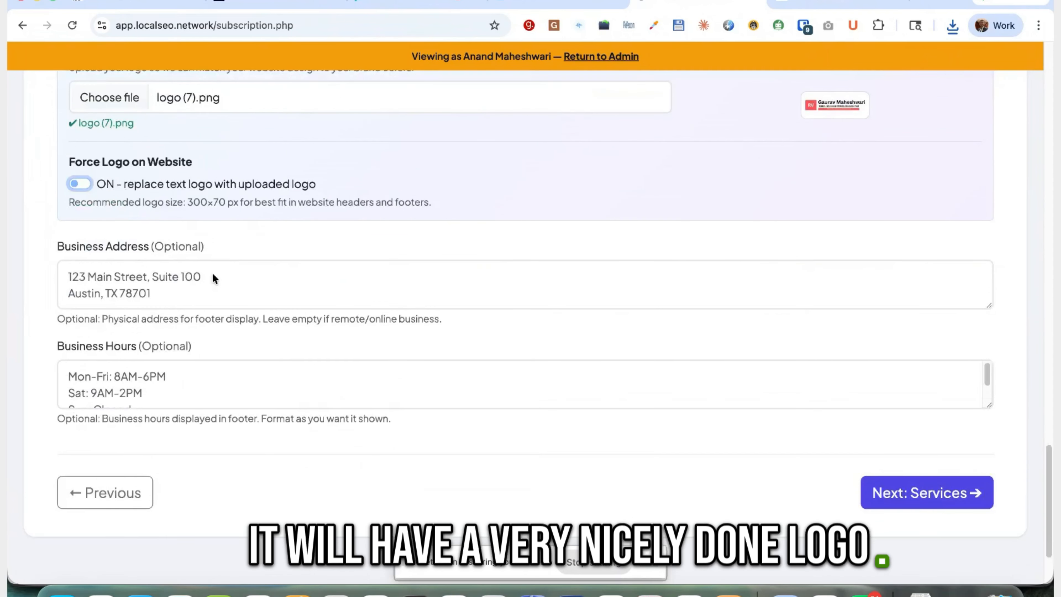
click(268, 244)
click(778, 3)
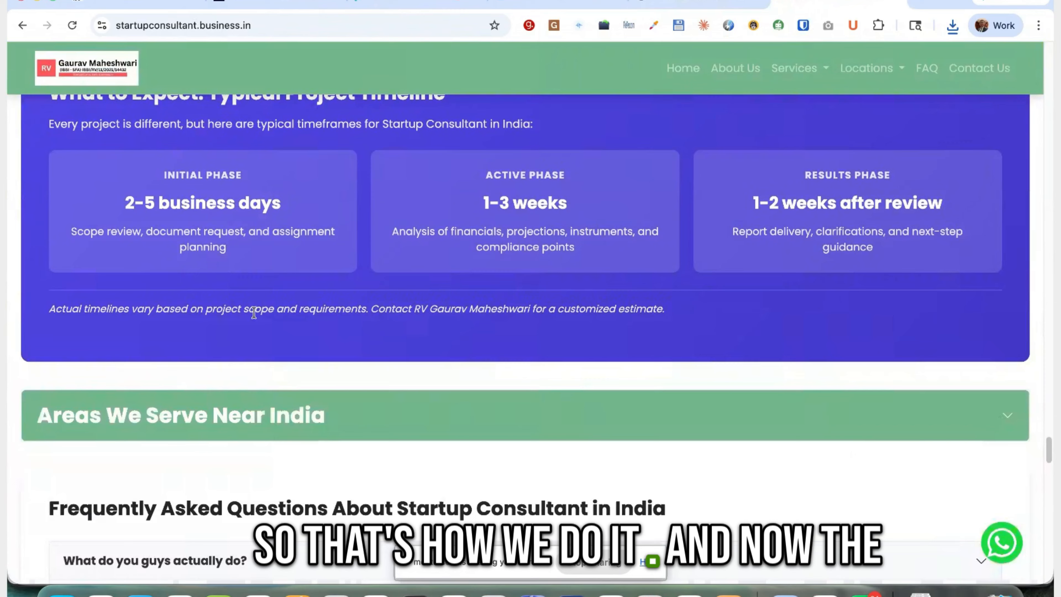
scroll(254, 312, down, 10)
drag(45, 365, 198, 391)
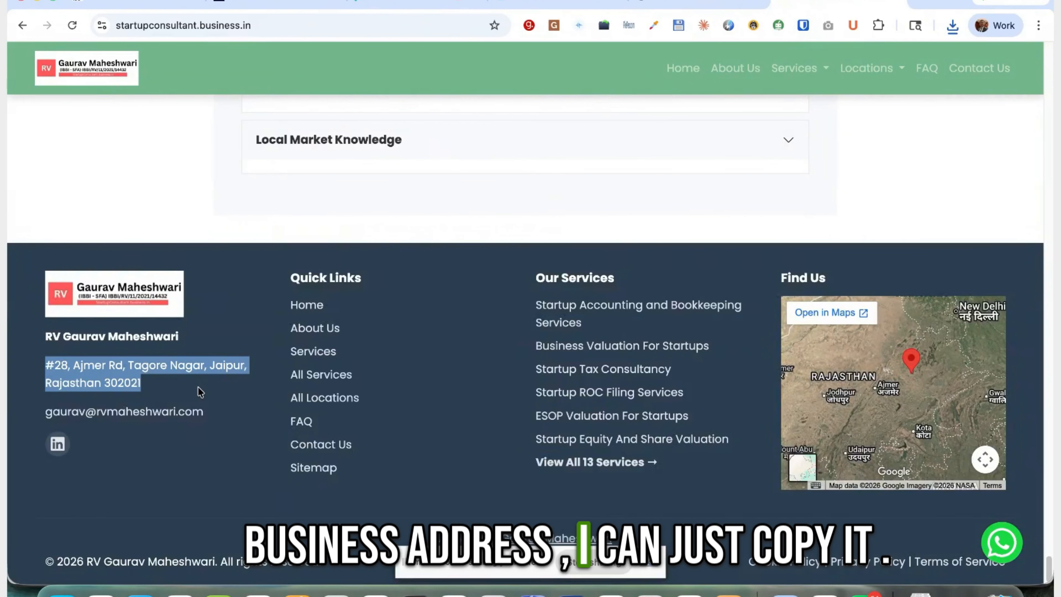
key(super+c)
click(698, 4)
key(super+v)
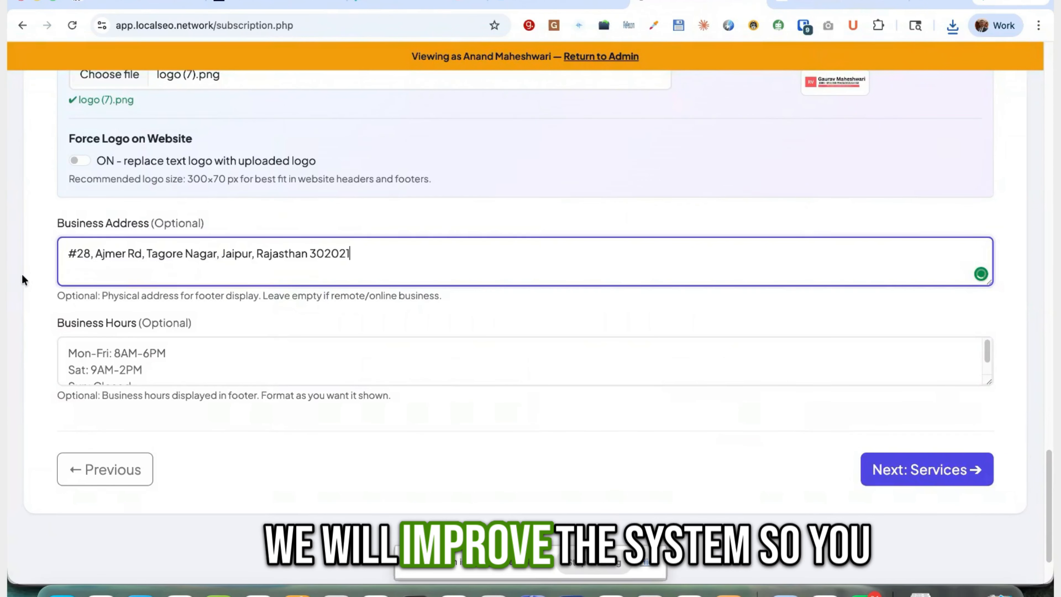
- Copy the Monday-to-Sunday opening hours from the existing site's contact page into Business Hours and continue to the Services step
key(ctrl+Tab)
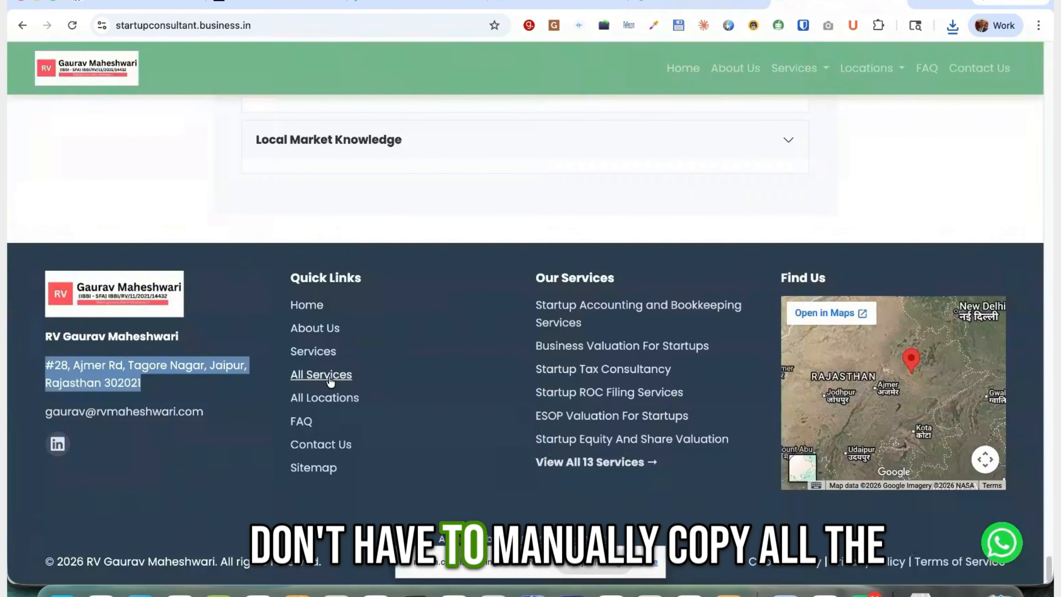
click(999, 68)
scroll(234, 335, down, 5)
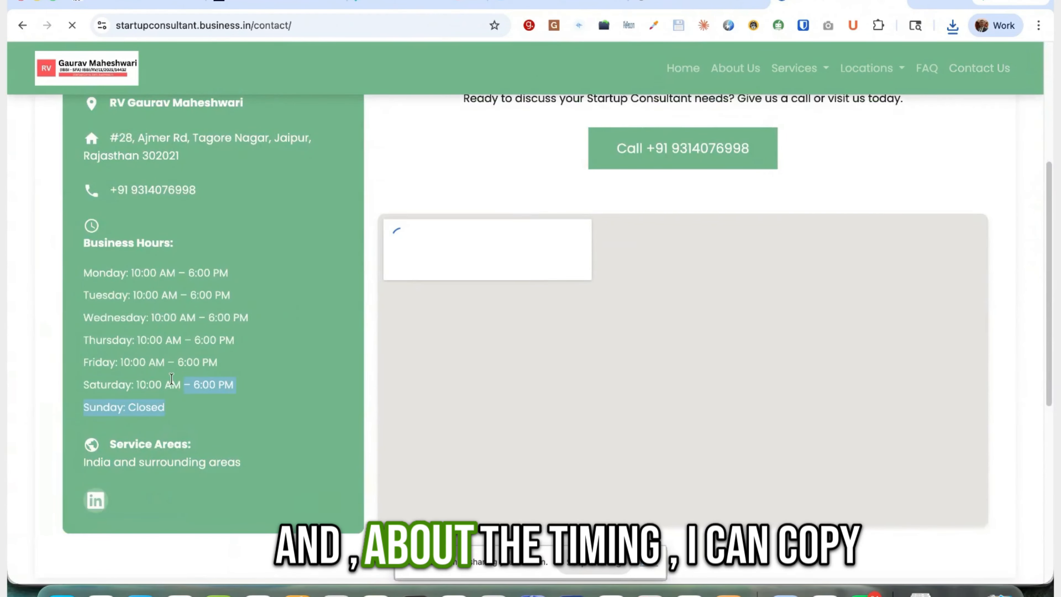
drag(172, 378, 79, 276)
key(ctrl+shift+Tab)
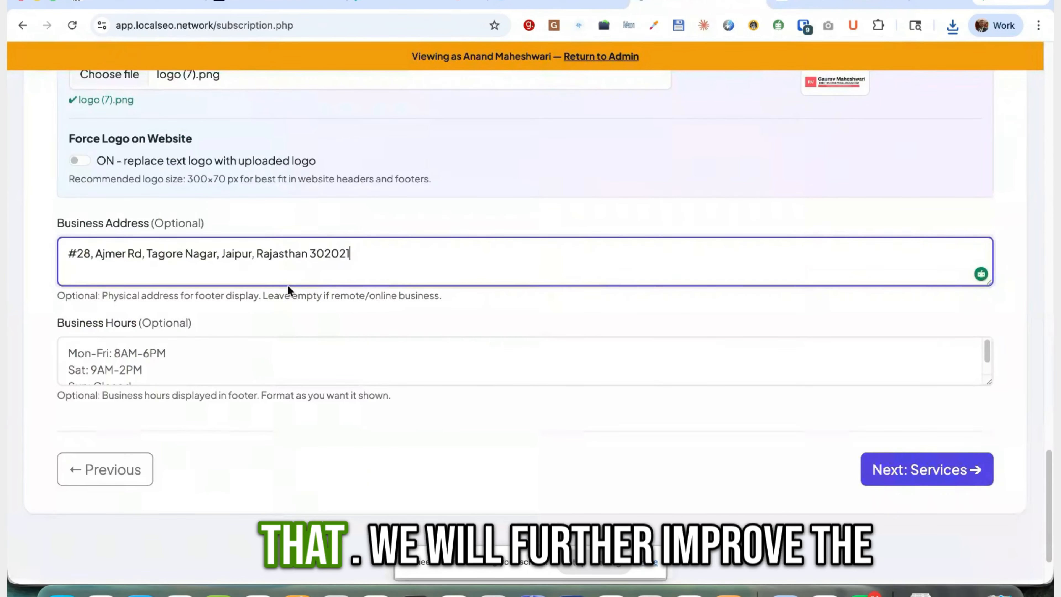
click(272, 354)
key(ctrl+a)
key(ctrl+v)
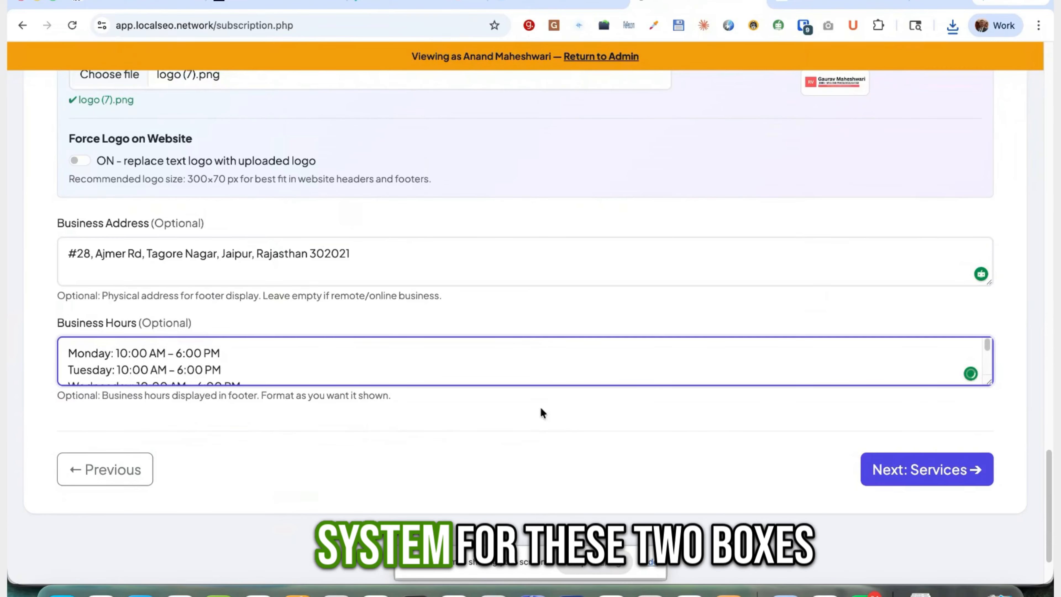
click(924, 469)
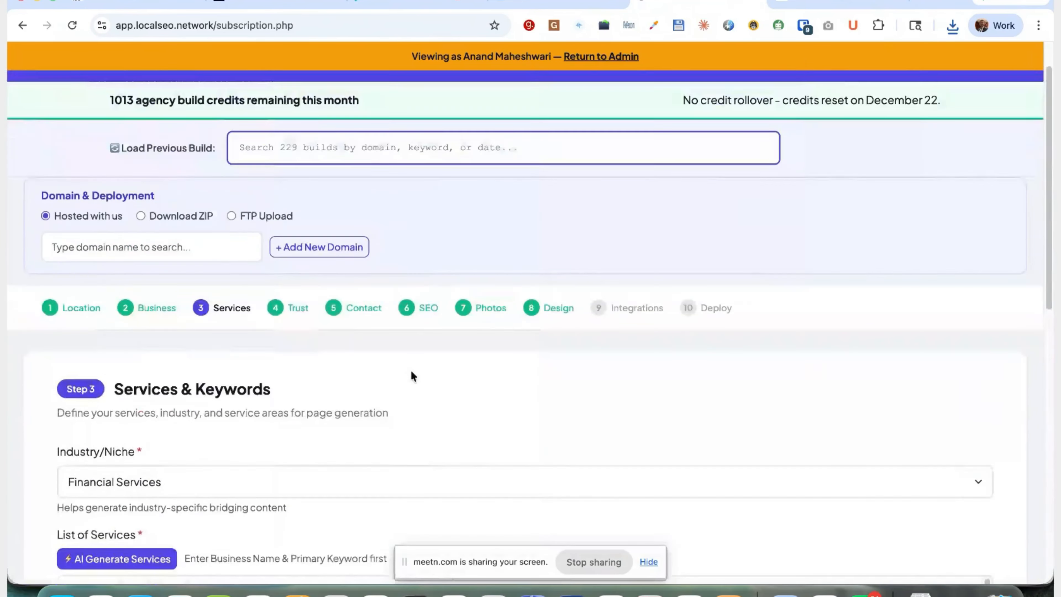
- Review the auto-filled list of services, the service areas and the Industry/Niche selection in Services & Keywords
scroll(454, 319, down, 10)
scroll(308, 302, down, 1)
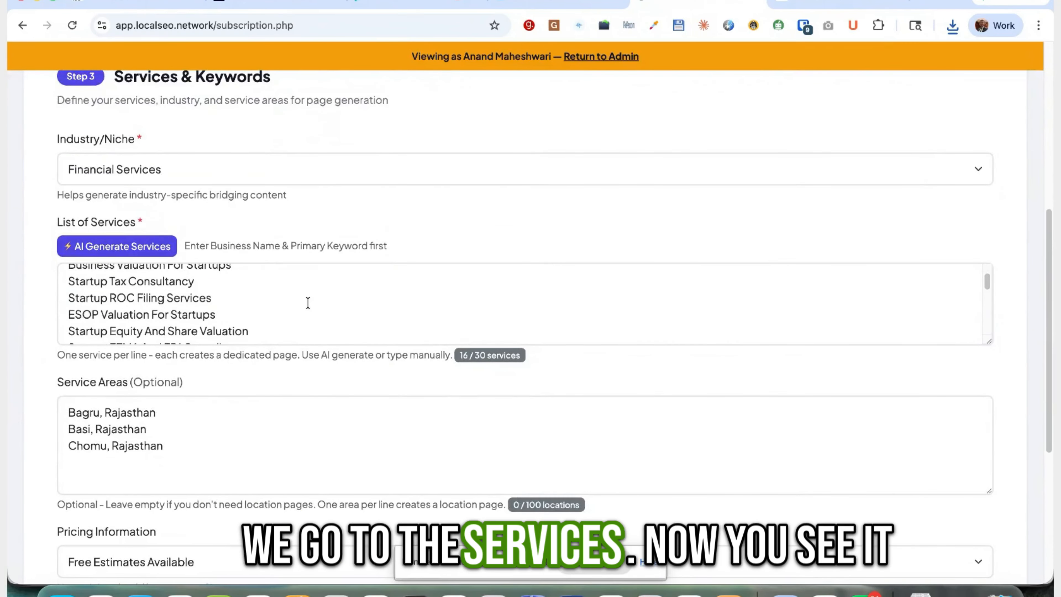
scroll(307, 303, down, 3)
scroll(305, 304, up, 5)
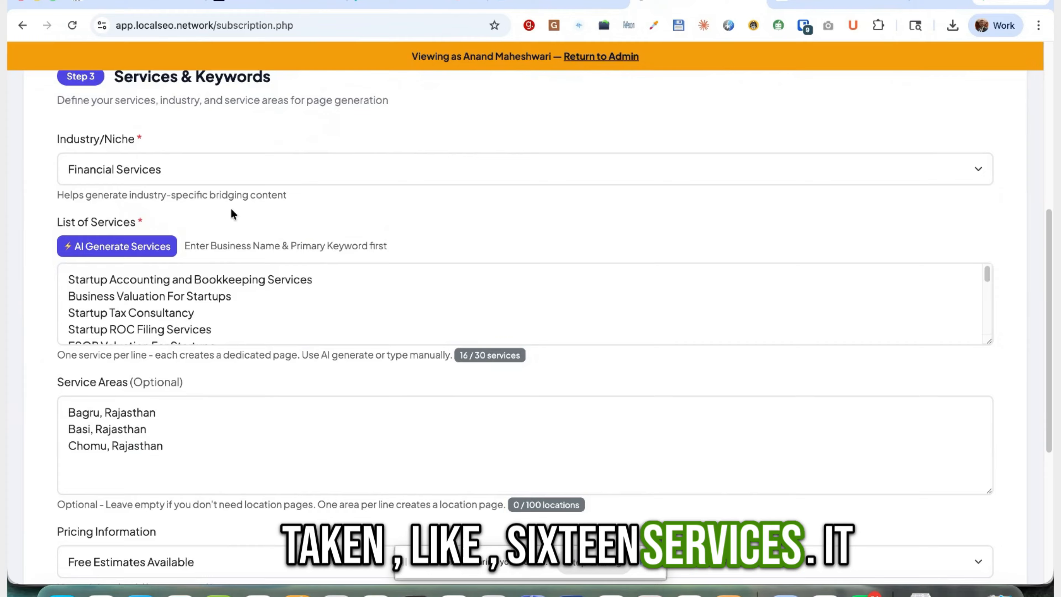
click(156, 169)
click(169, 163)
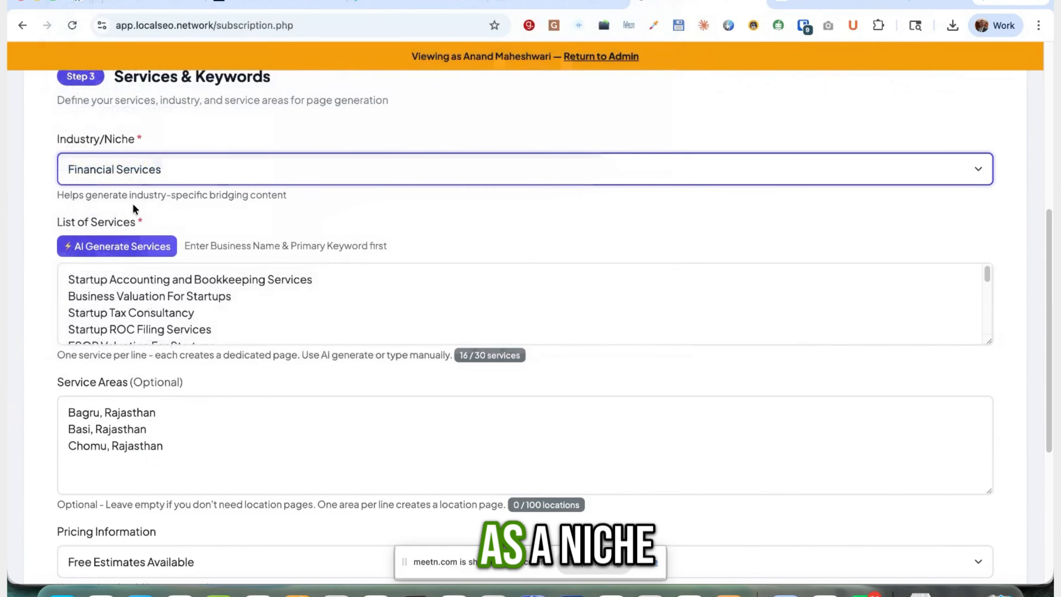
- Set the Pricing Information for the generated content to Do not mention pricing
scroll(352, 243, down, 3)
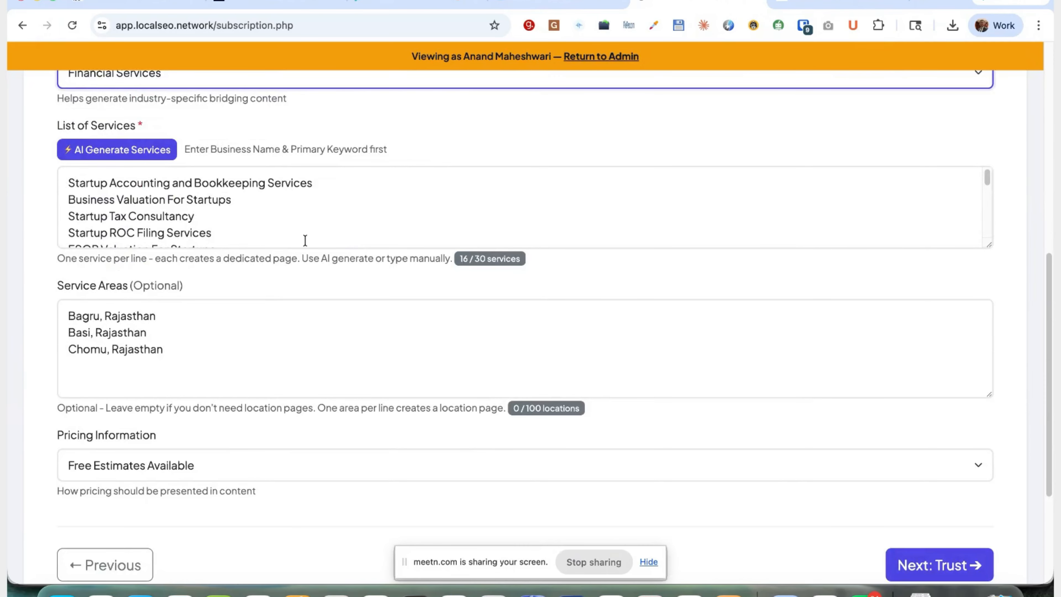
scroll(285, 301, down, 3)
click(252, 367)
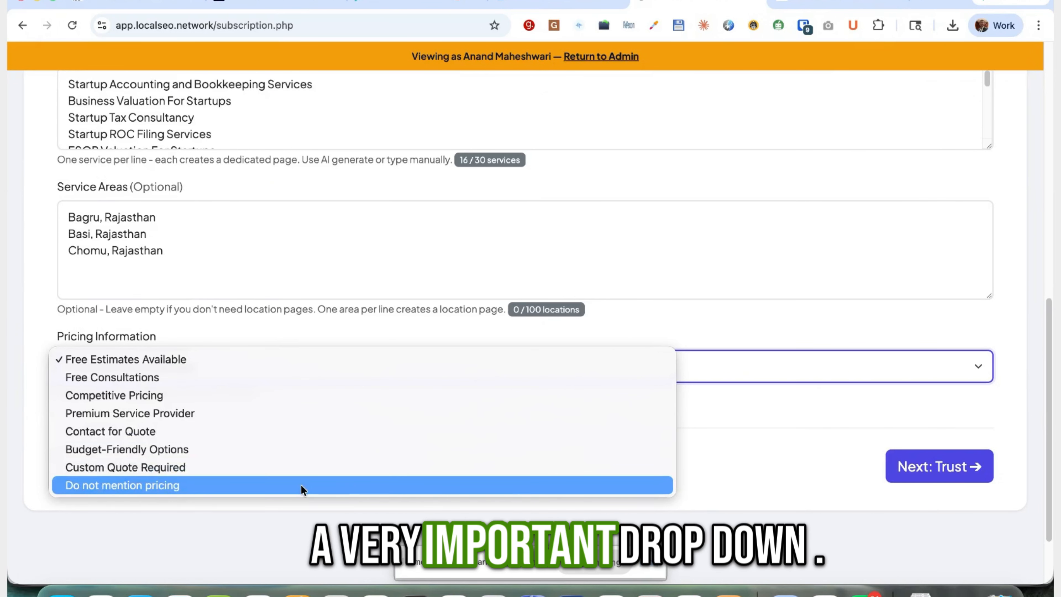
click(270, 377)
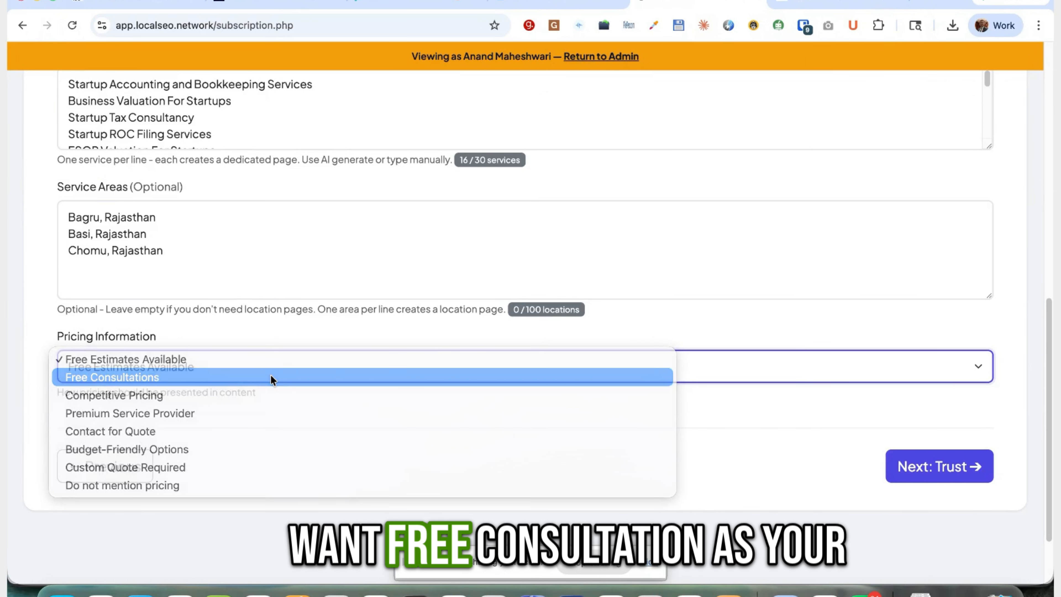
click(223, 375)
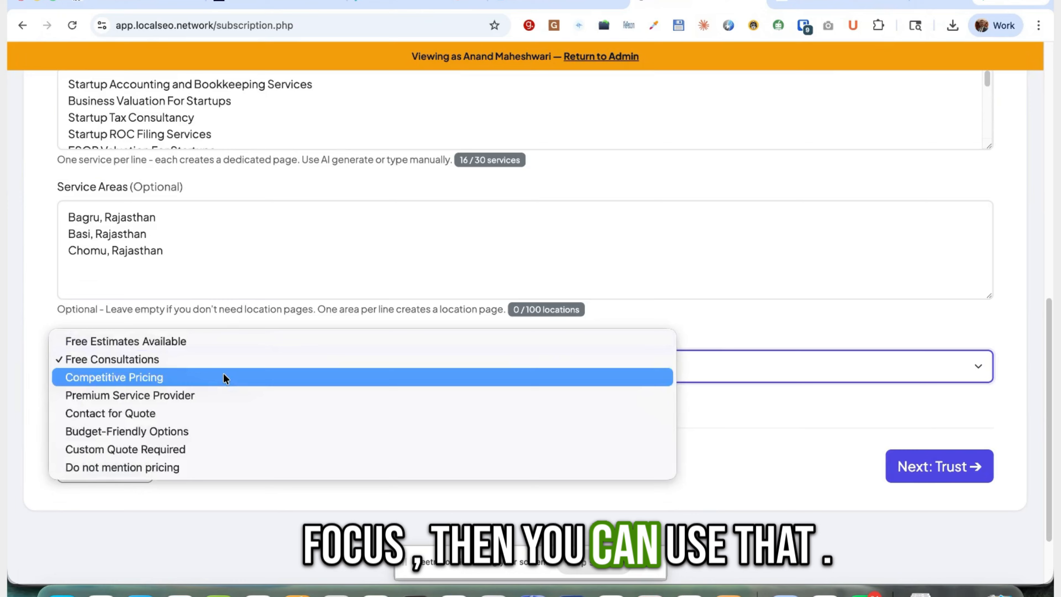
click(221, 473)
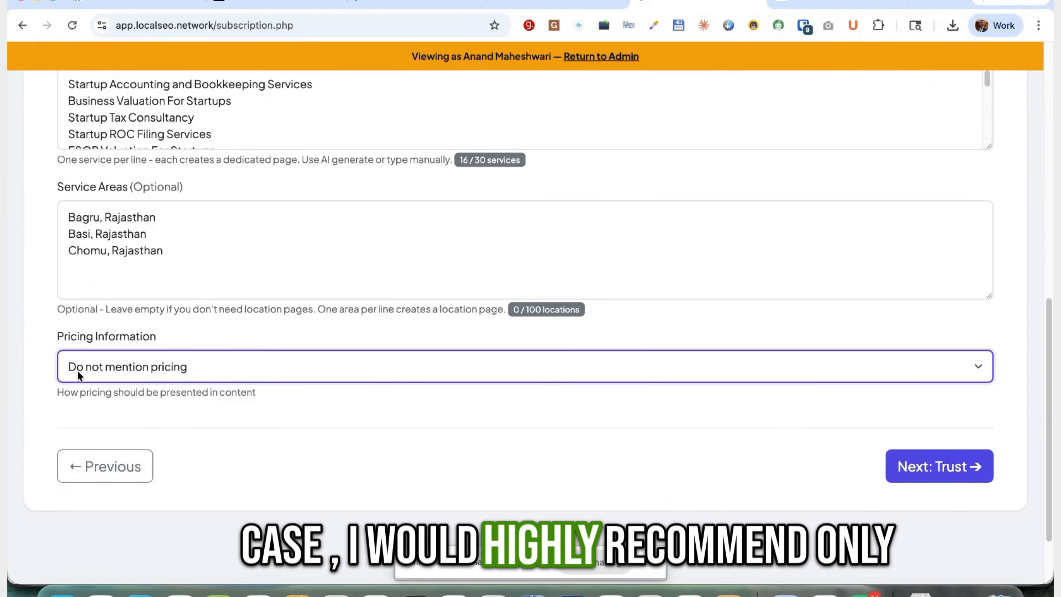
click(77, 368)
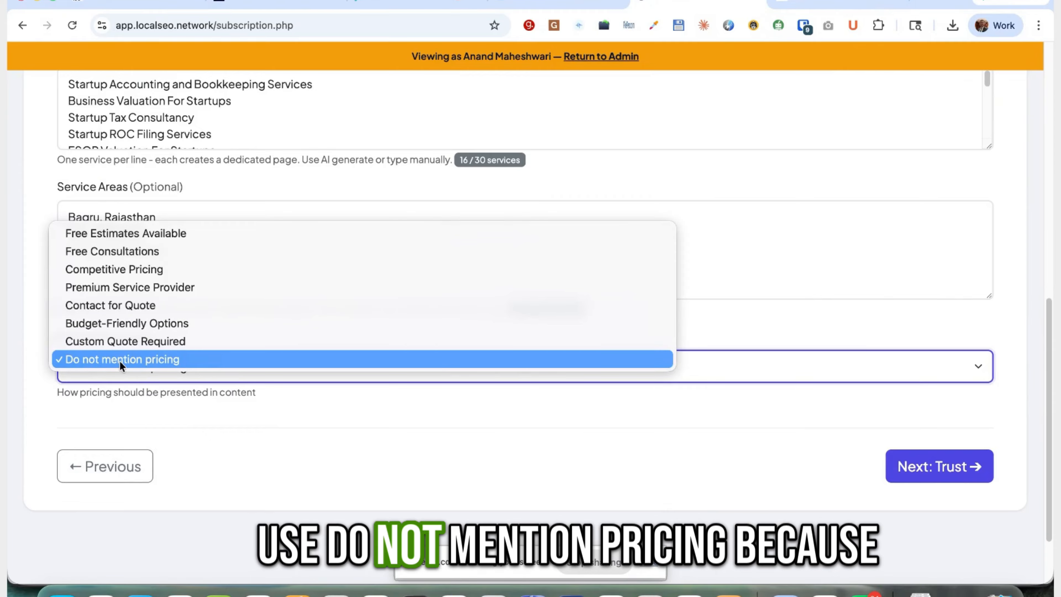
click(149, 360)
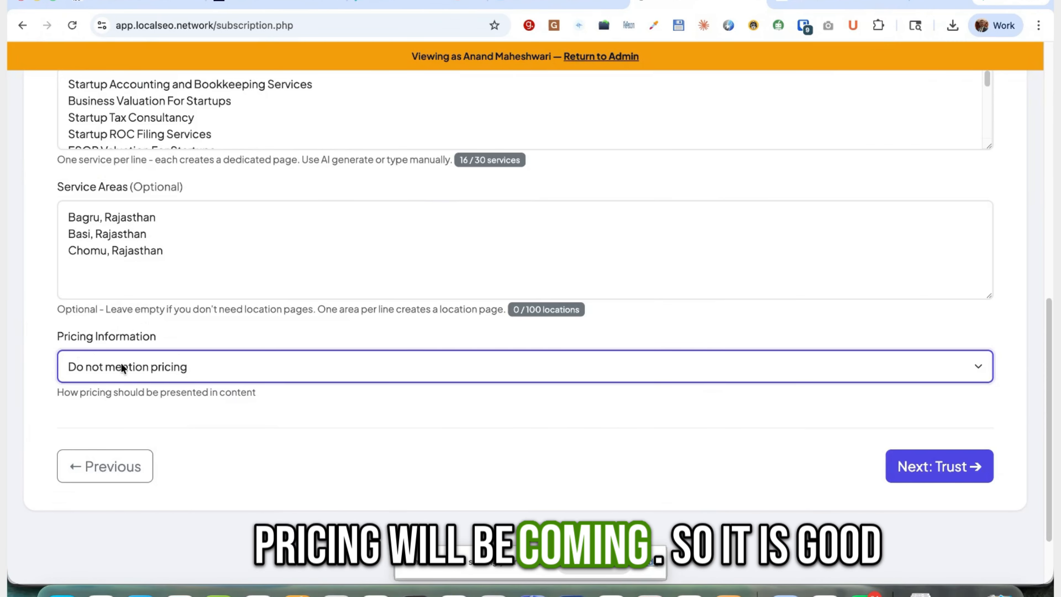
click(130, 363)
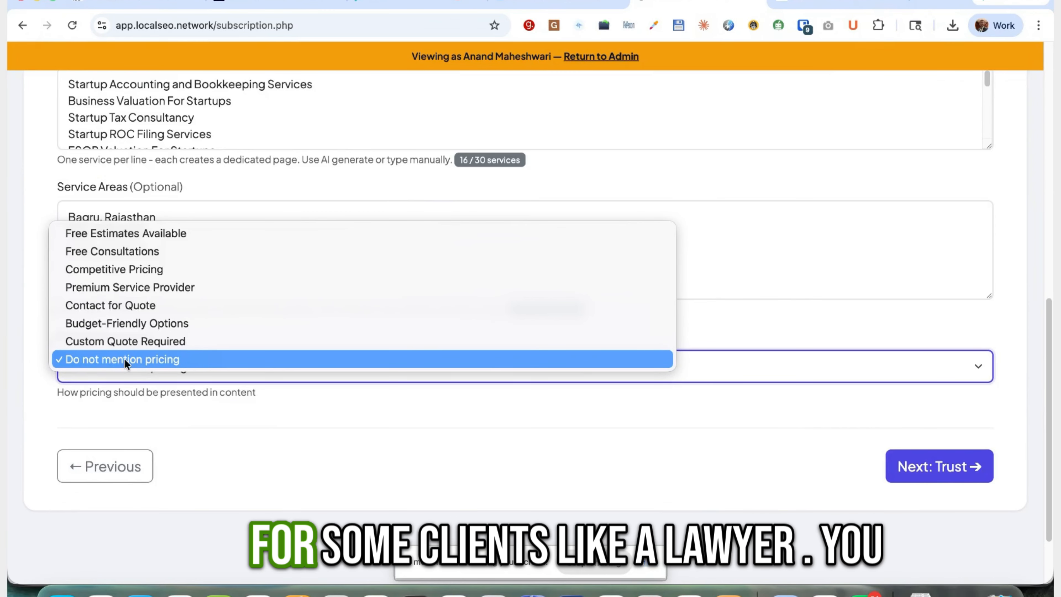
click(125, 358)
- Try Budget-Friendly Options, Free Estimates Available, Competitive Pricing, Contact for Quote and Free Consultations as Pricing Information, then restore Do not mention pricing
click(191, 365)
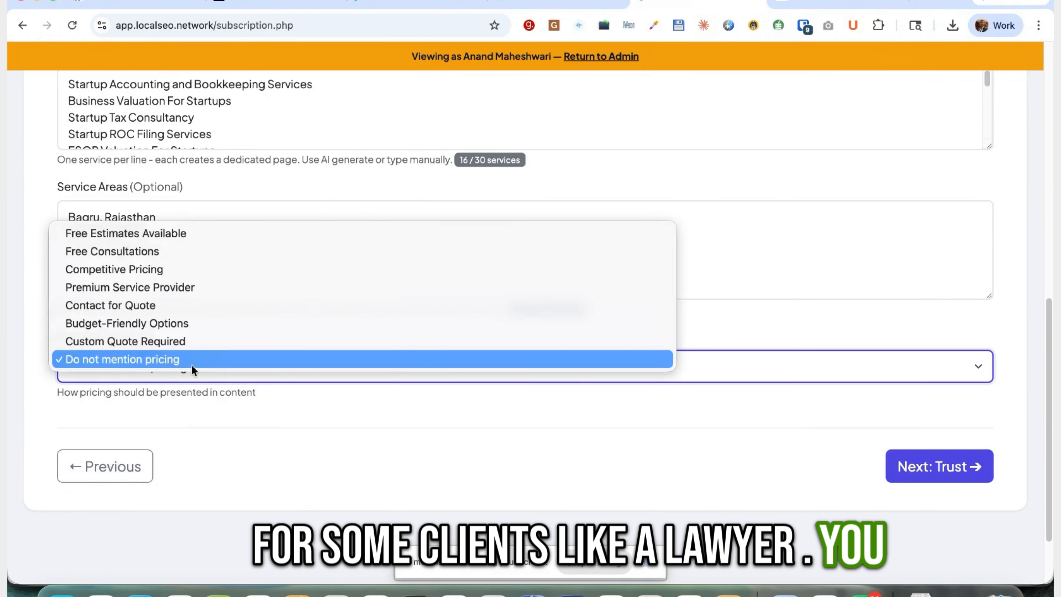
click(159, 324)
click(173, 379)
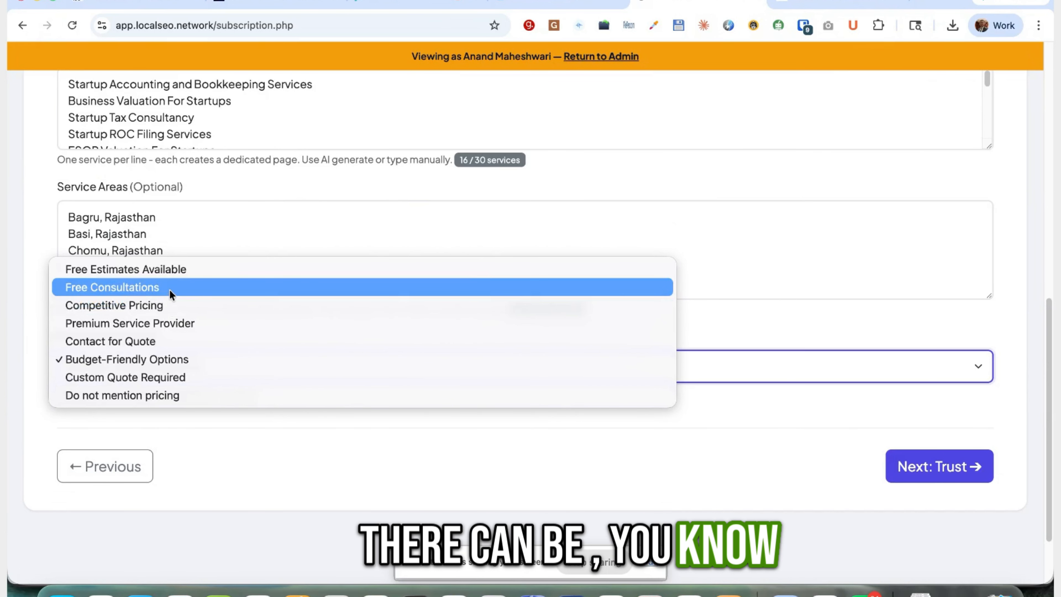
click(176, 272)
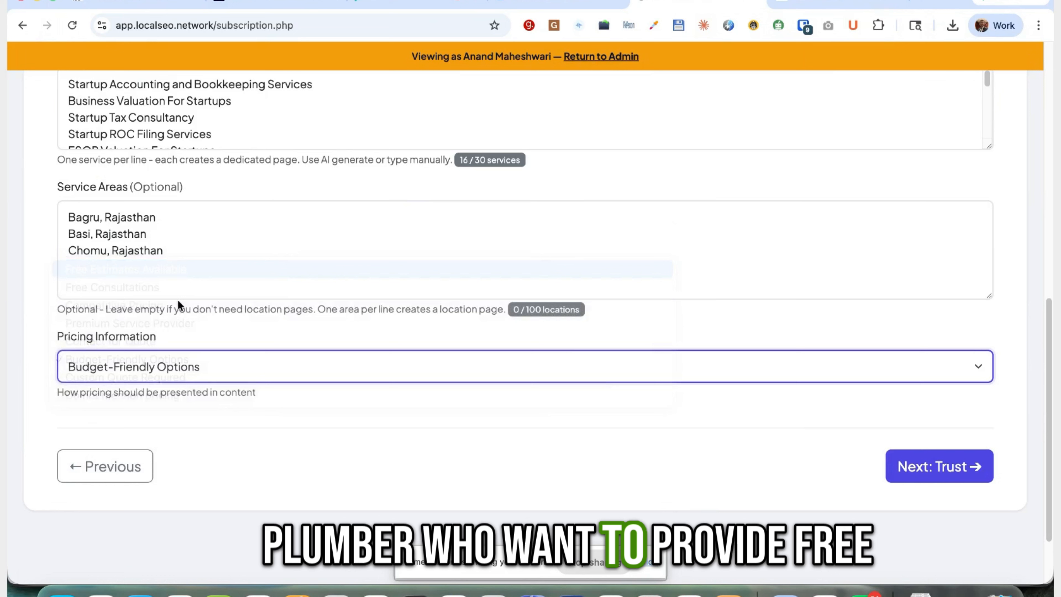
click(197, 363)
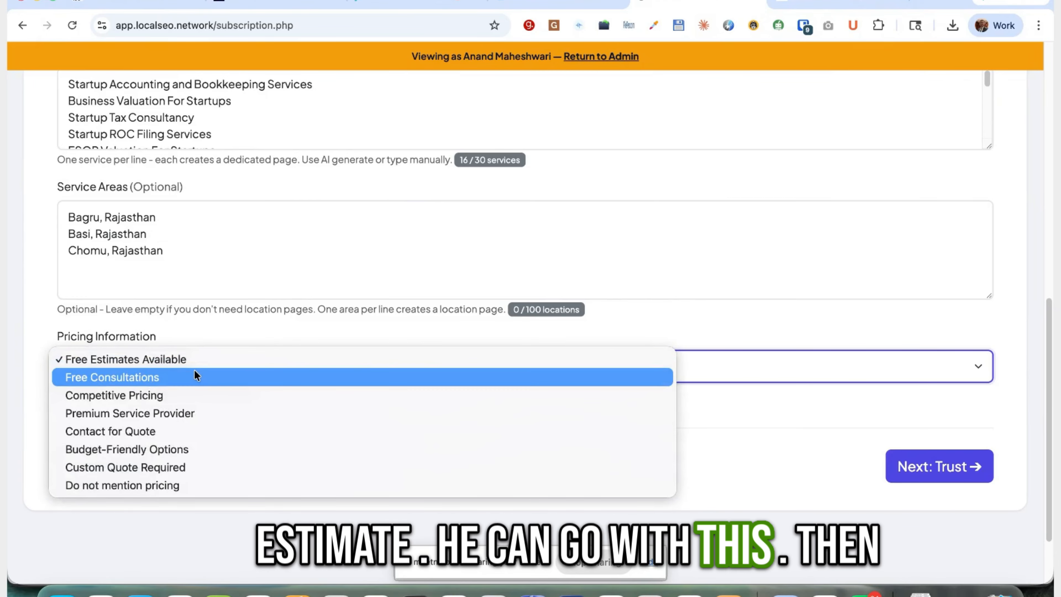
click(197, 393)
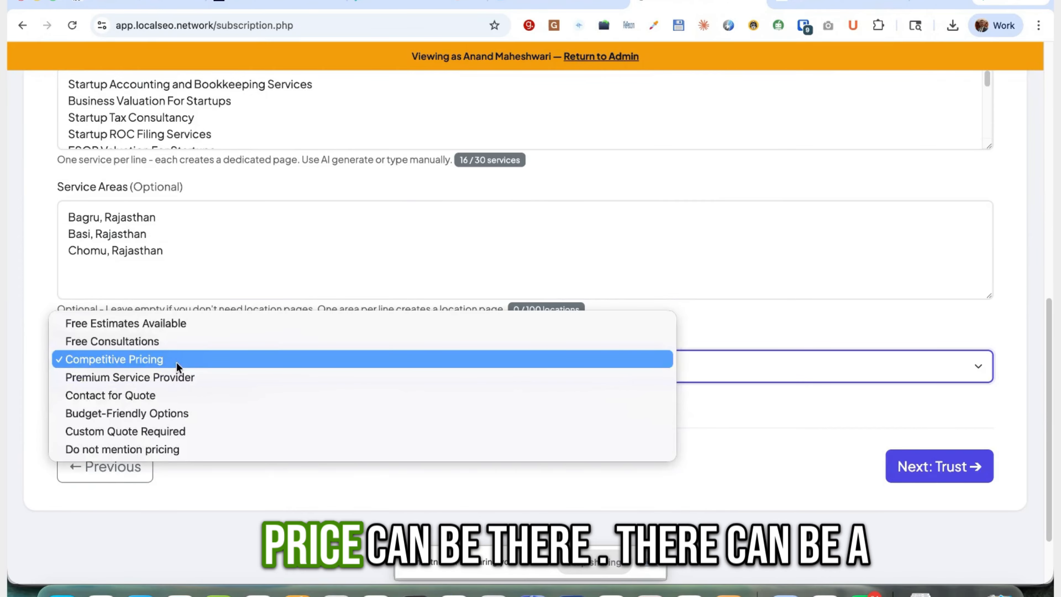
click(178, 396)
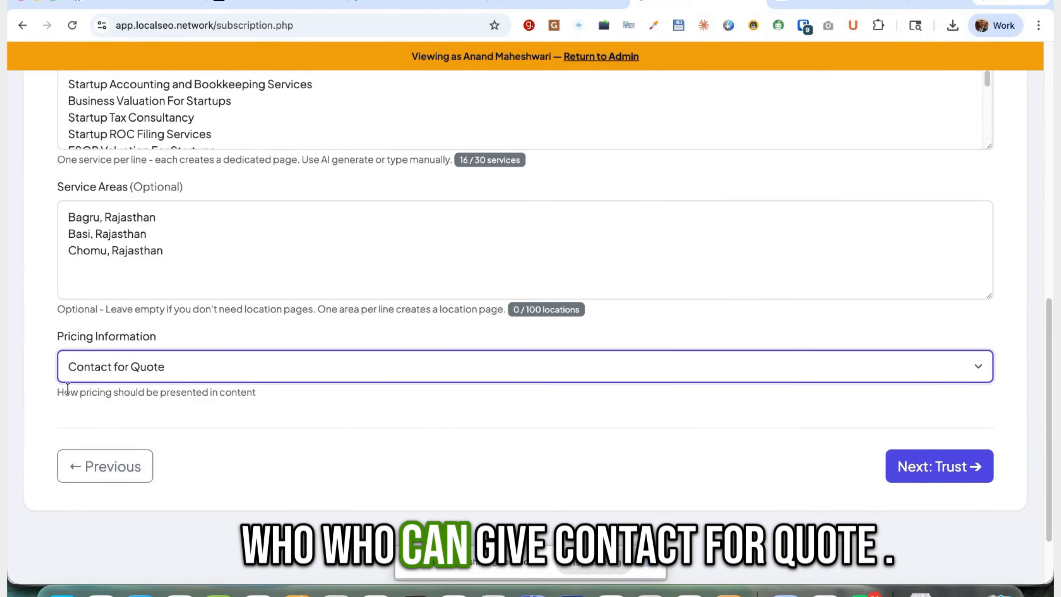
click(186, 367)
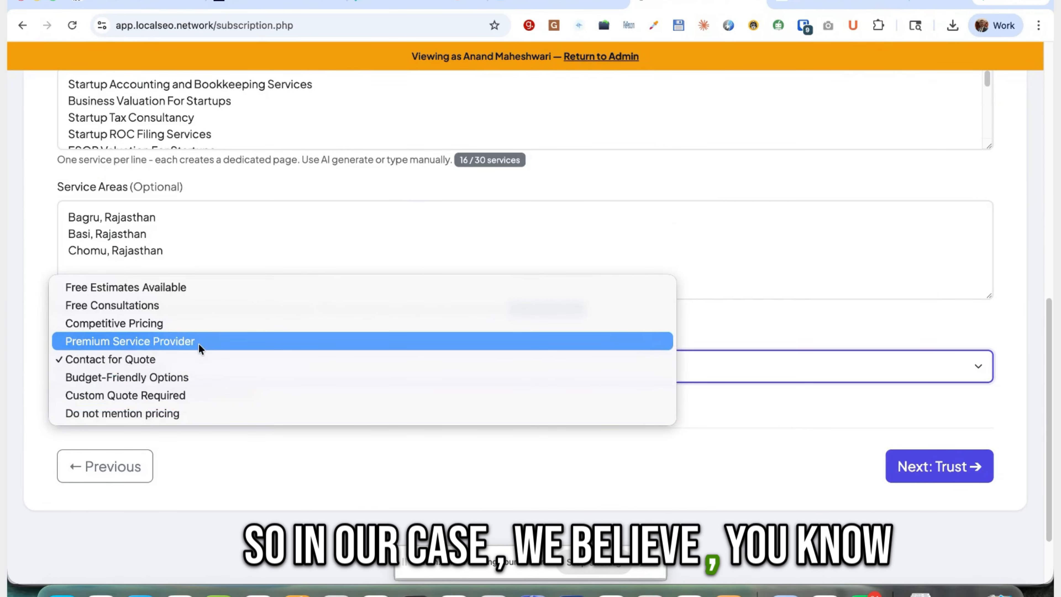
click(201, 306)
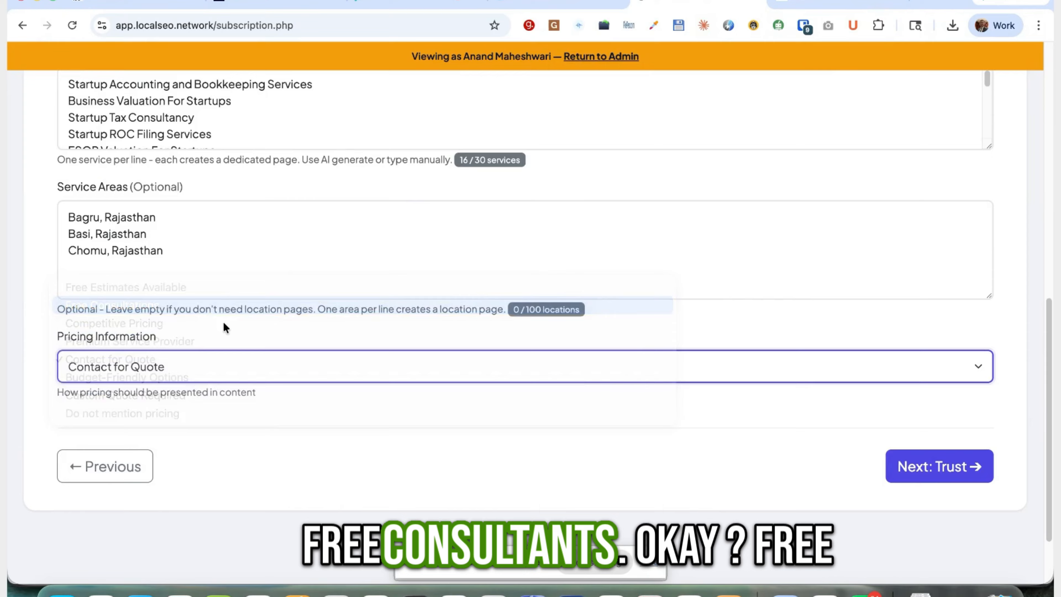
click(289, 355)
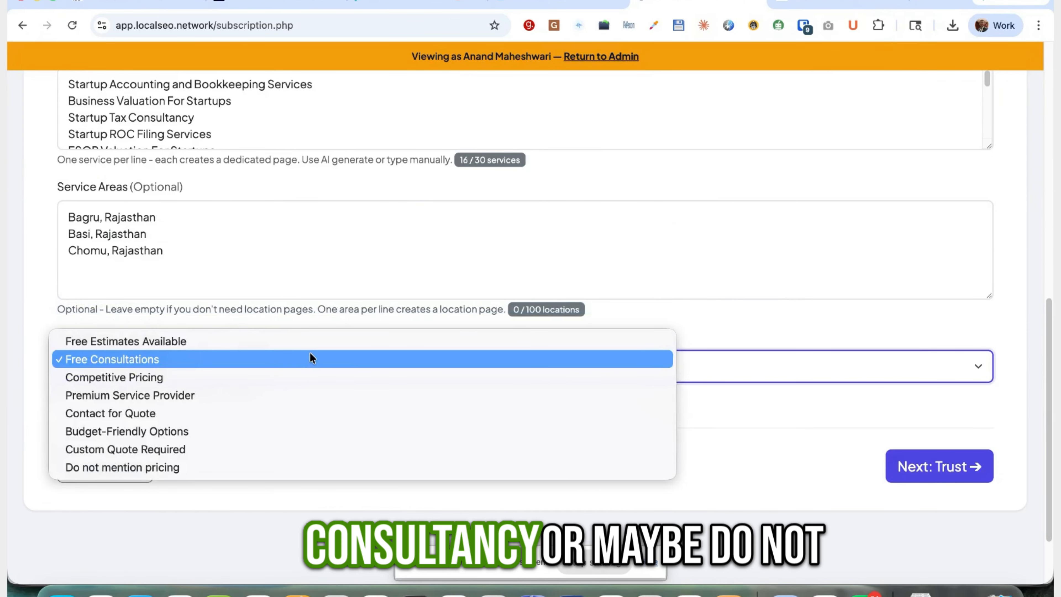
click(295, 468)
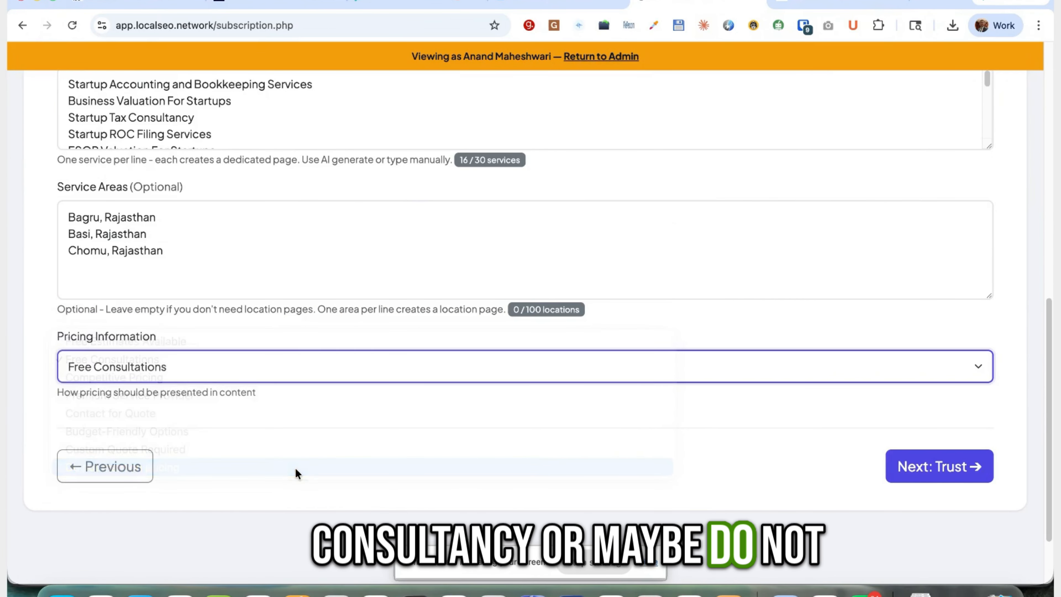
- Continue to the Trust step and add the line "15 years of industry experience" below Registered Valuer in the trust factors
click(920, 476)
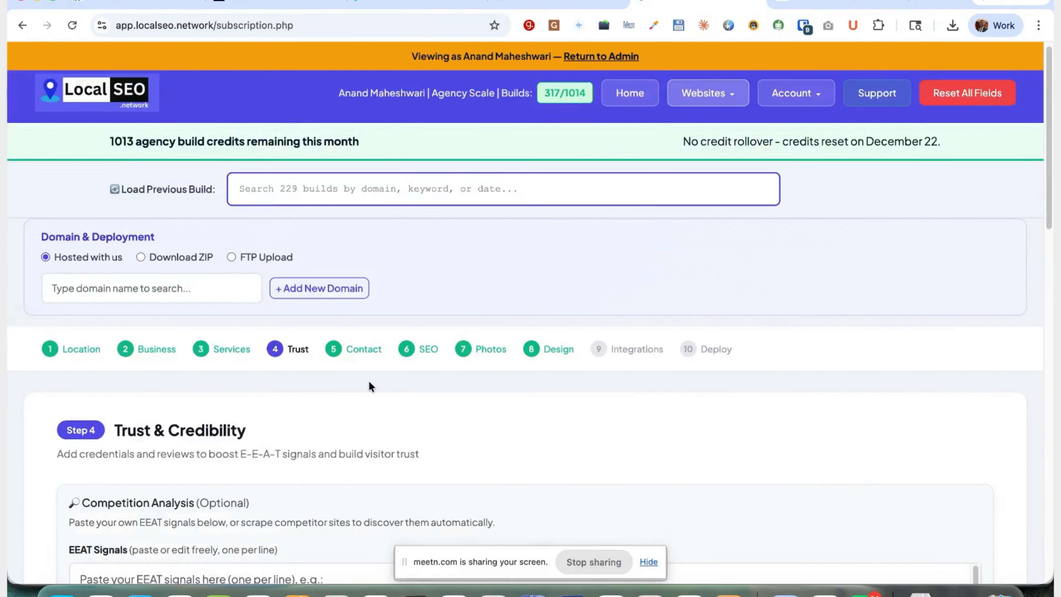
scroll(368, 383, down, 7)
click(307, 233)
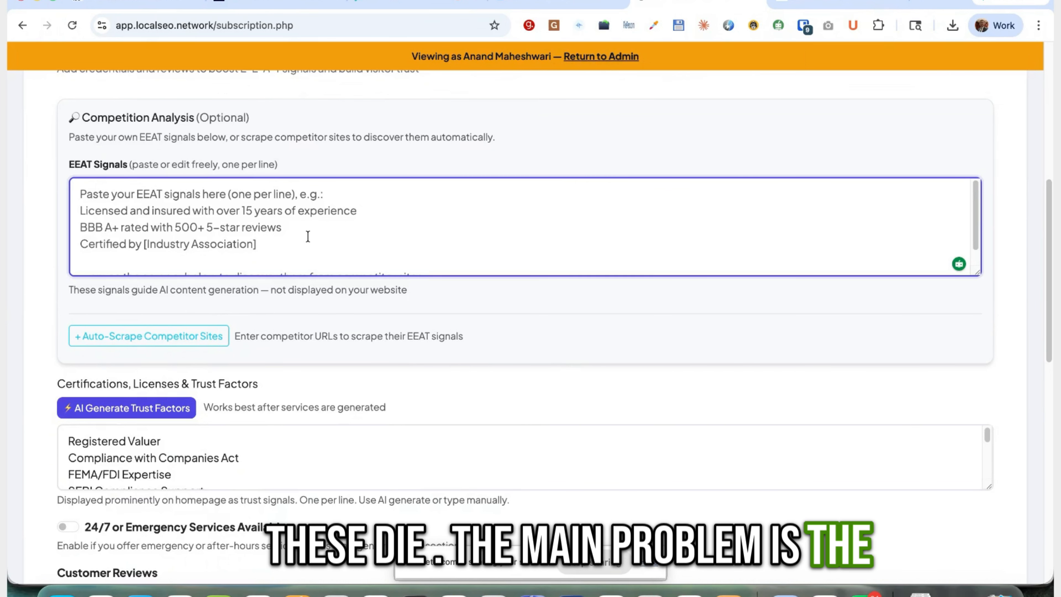
scroll(331, 313, down, 1)
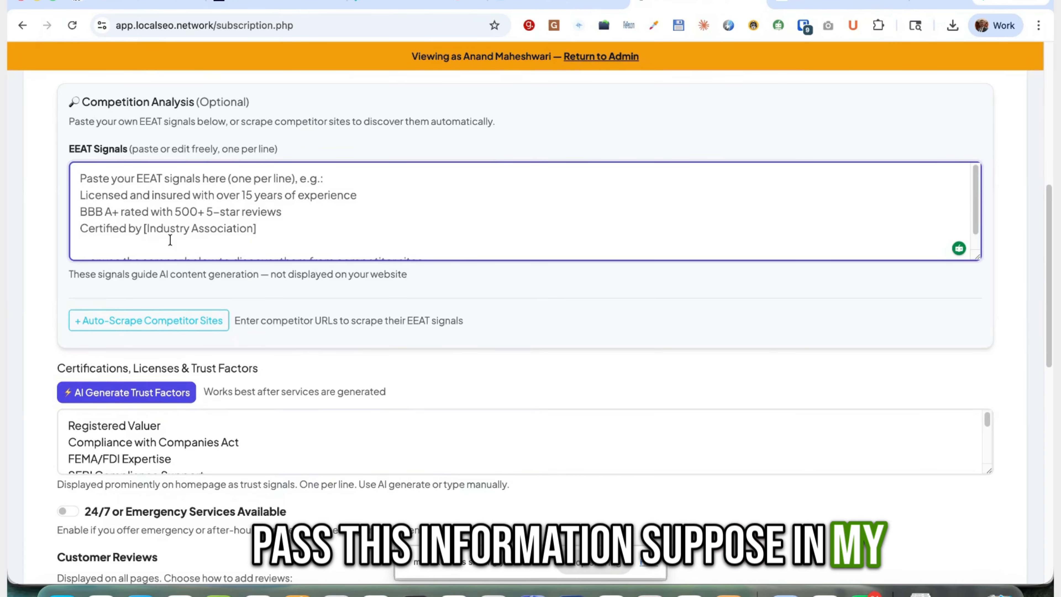
click(190, 423)
key(Return)
text(15 y)
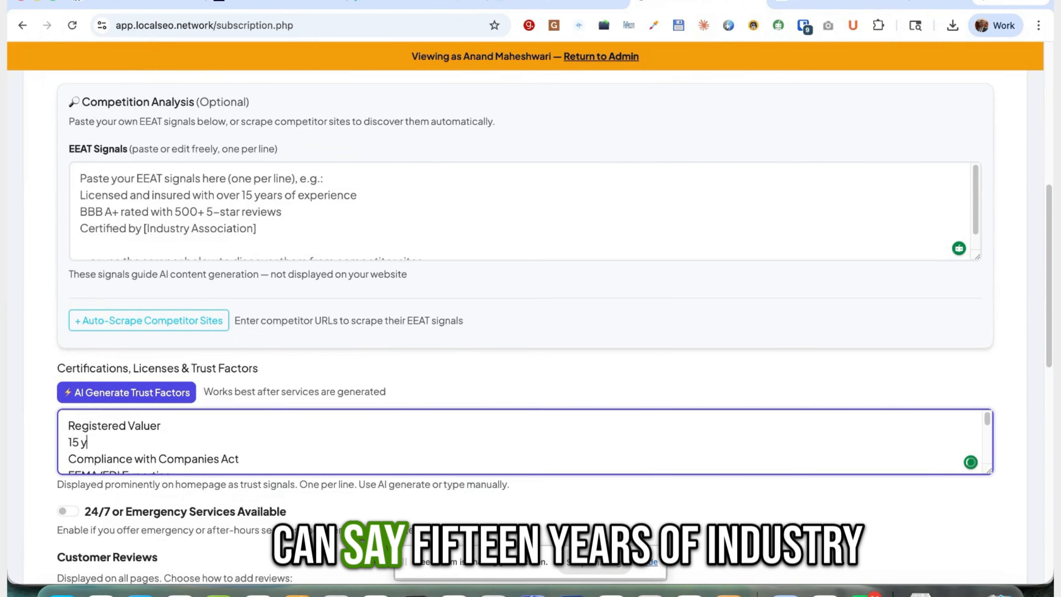
text(ears of industry eprie)
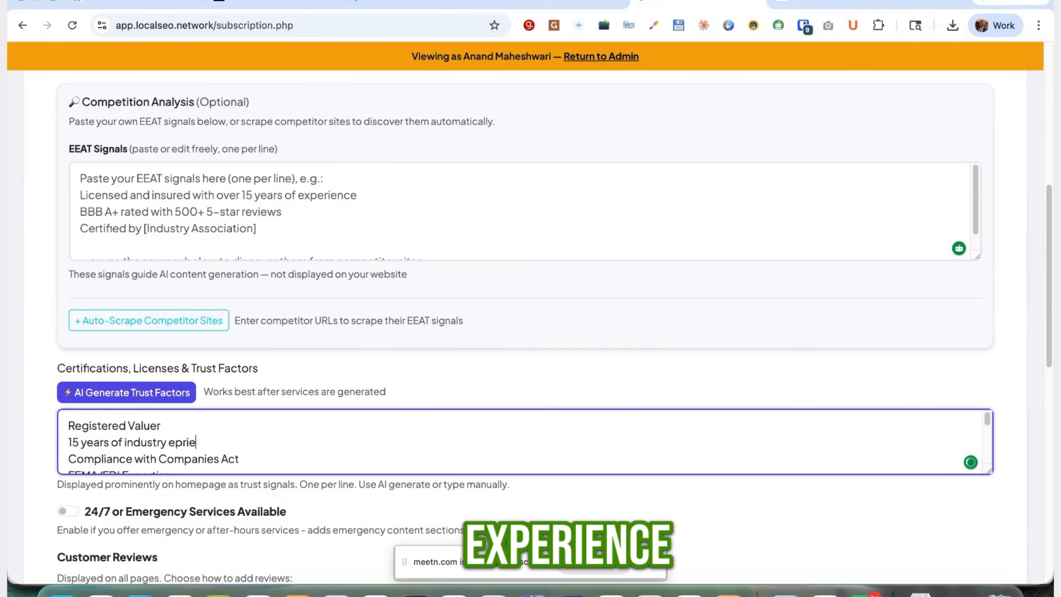
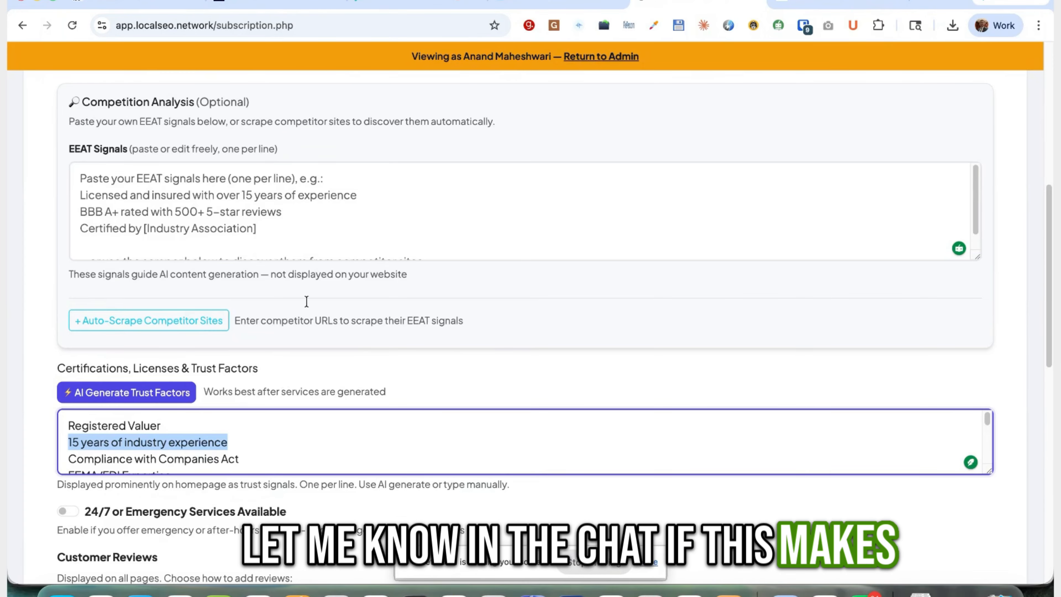
- Check the chat in the Meetn meeting, return to the website builder and review the full list of trust factors
click(395, 4)
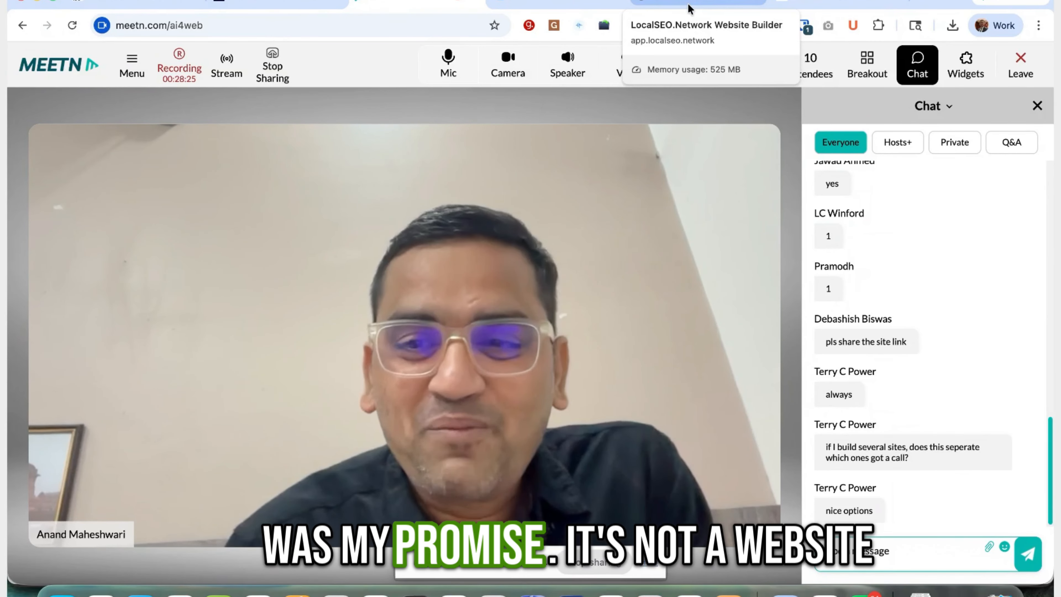
click(688, 8)
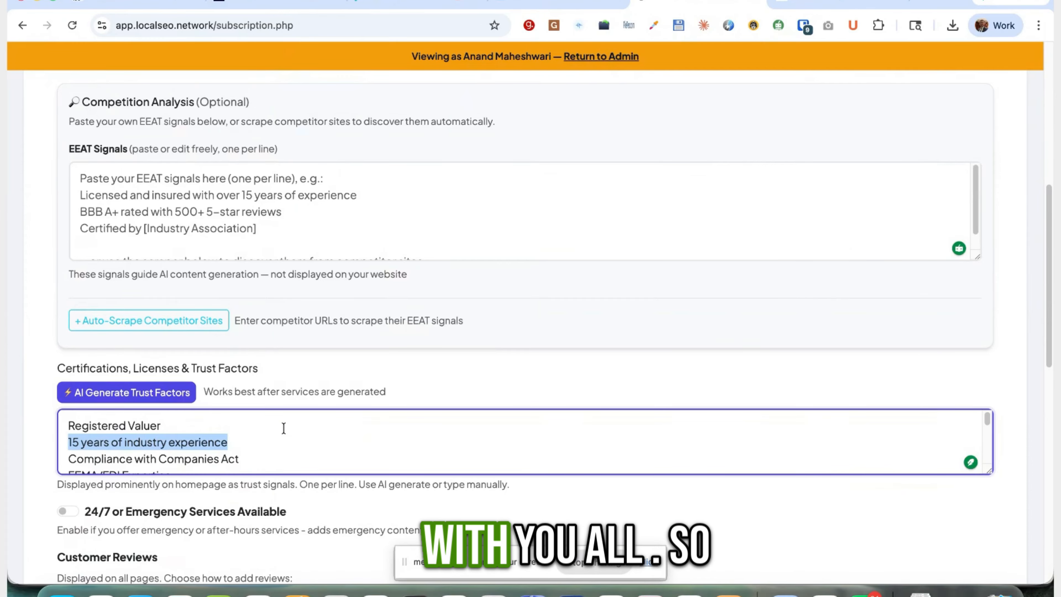
click(287, 327)
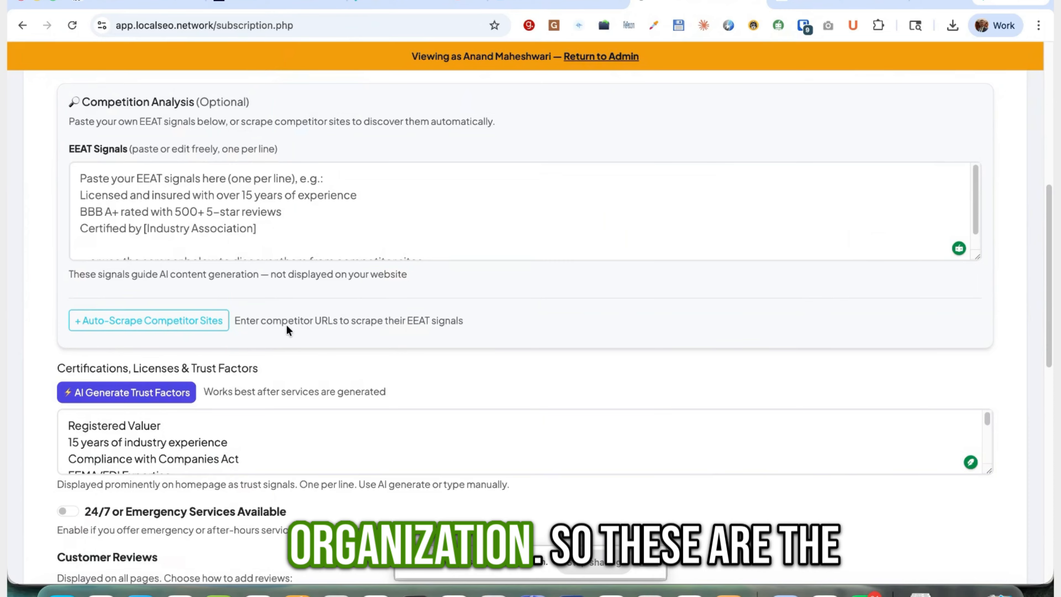
scroll(268, 443, down, 5)
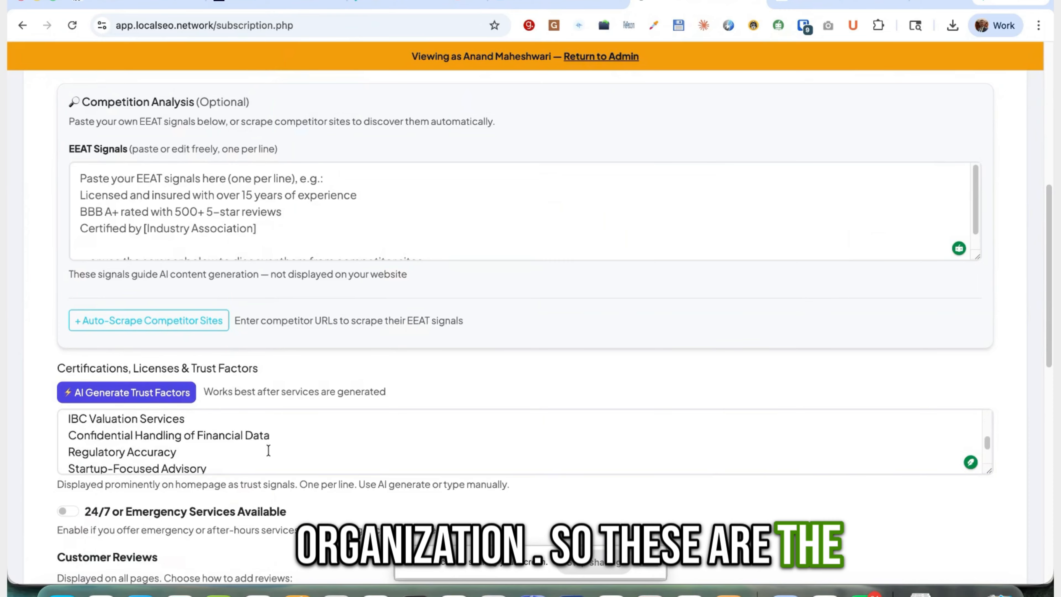
scroll(139, 451, up, 5)
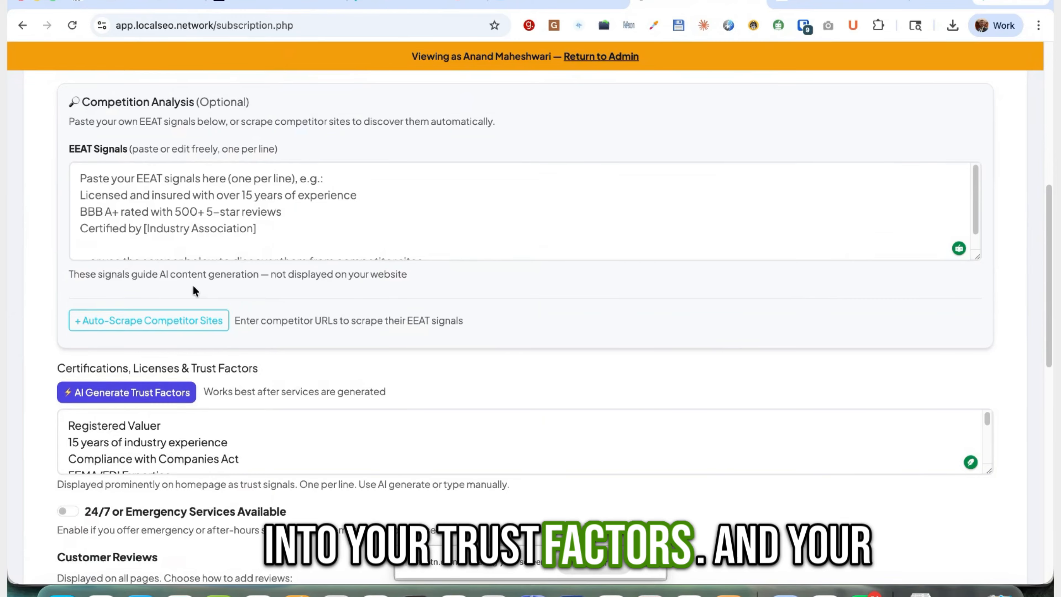
click(191, 236)
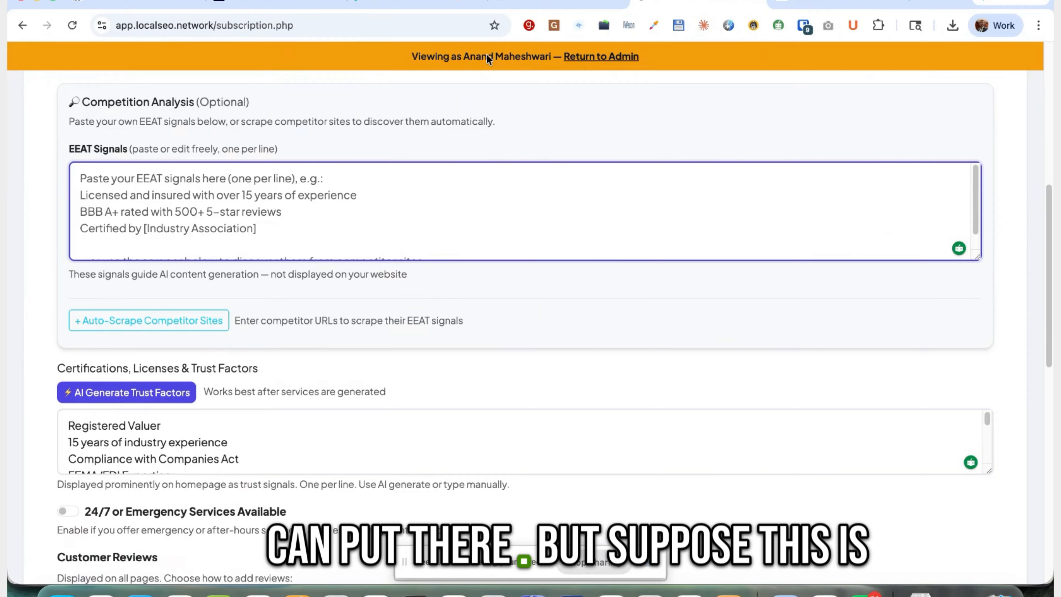
key(ctrl+Tab)
click(118, 75)
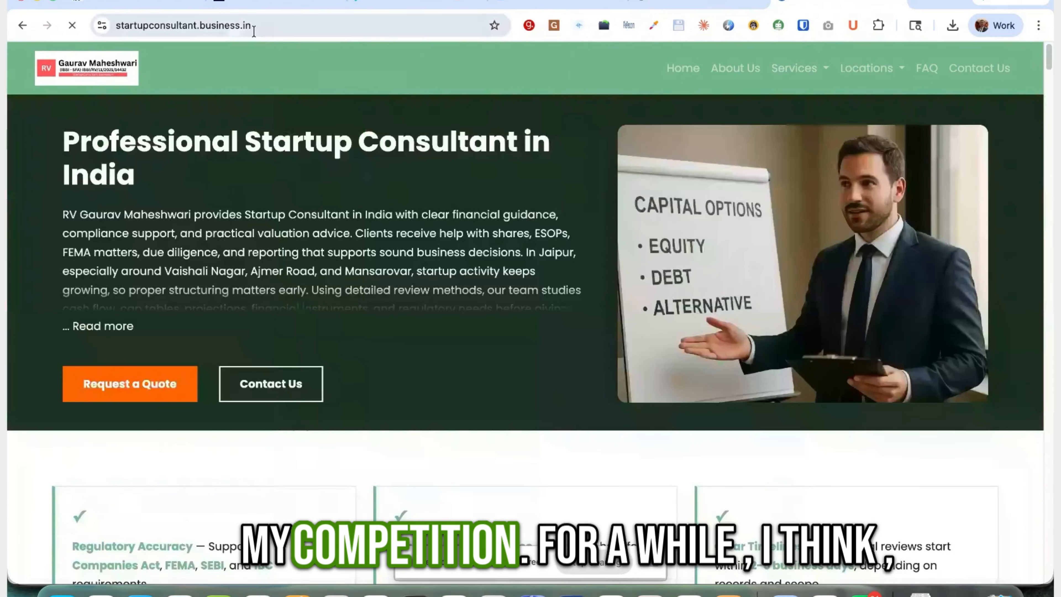
click(254, 31)
key(super+c)
key(ctrl+shift+Tab)
click(193, 324)
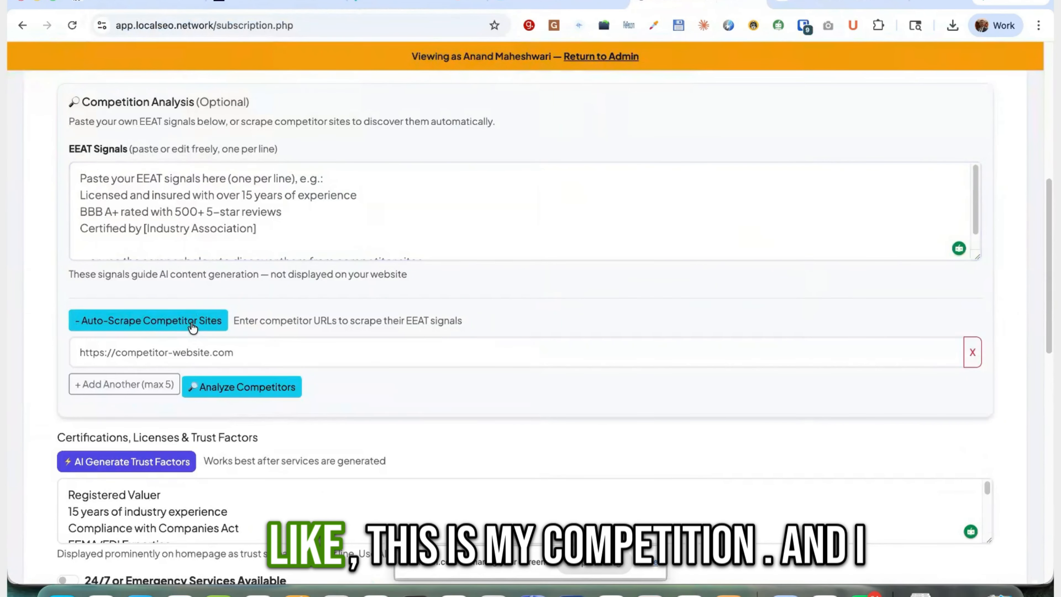
click(199, 352)
key(super+v)
- Run the competitor analysis to fill in the EEAT signals and enlarge the EEAT Signals box for reading
scroll(237, 362, down, 1)
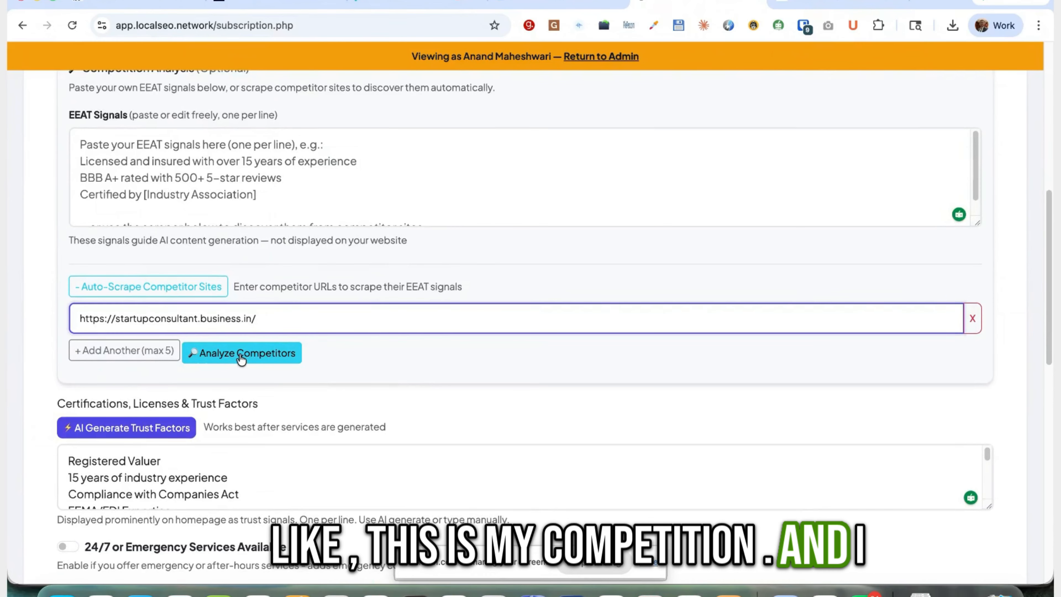
click(241, 355)
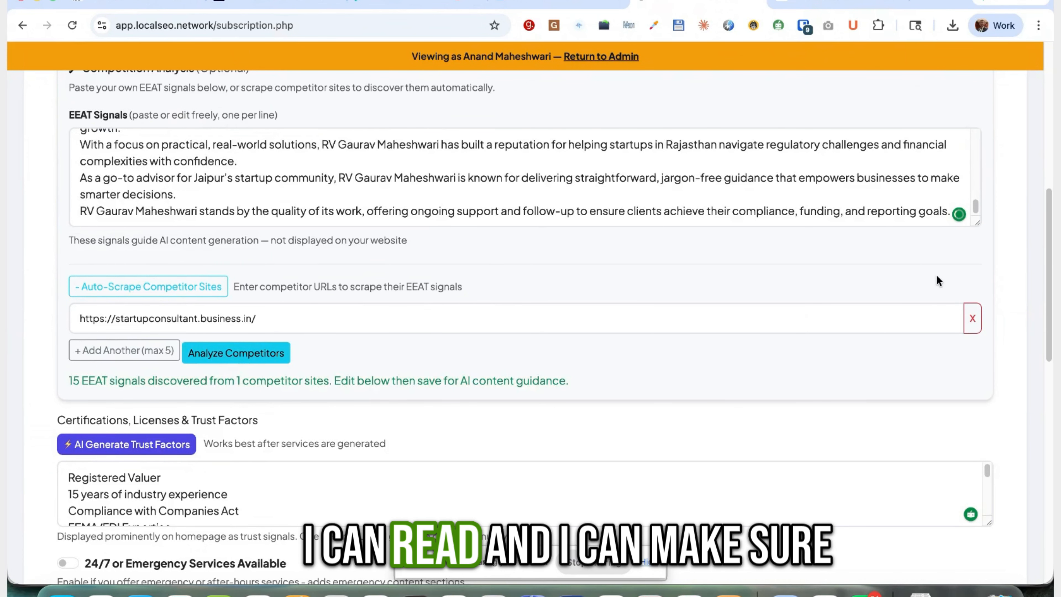
drag(978, 222, 977, 403)
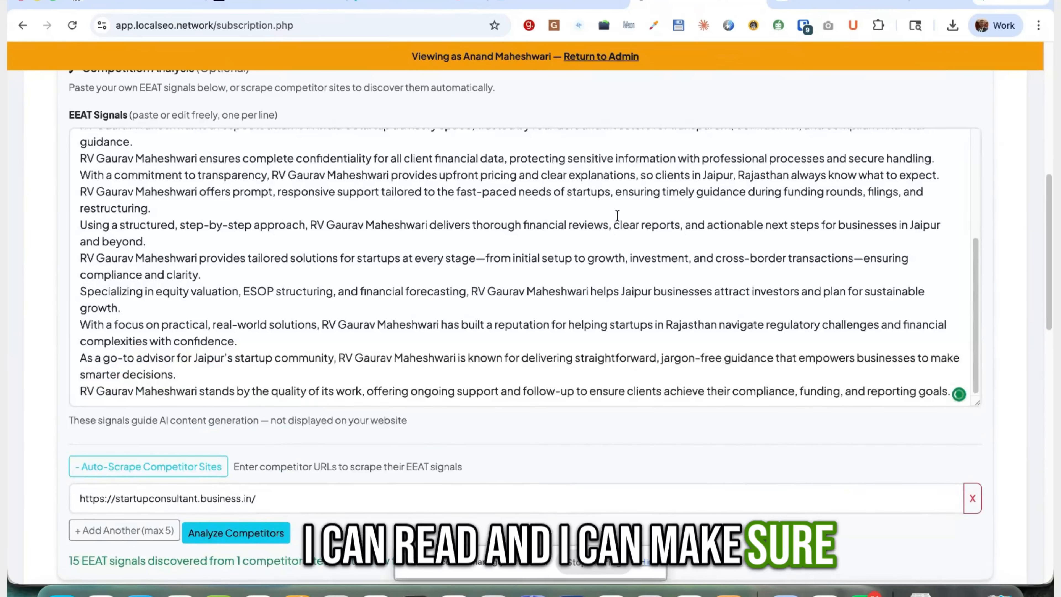
- Read through the generated EEAT signals from start to end and add a second, empty competitor URL field under Auto-Scrape Competitor Sites
scroll(507, 220, up, 3)
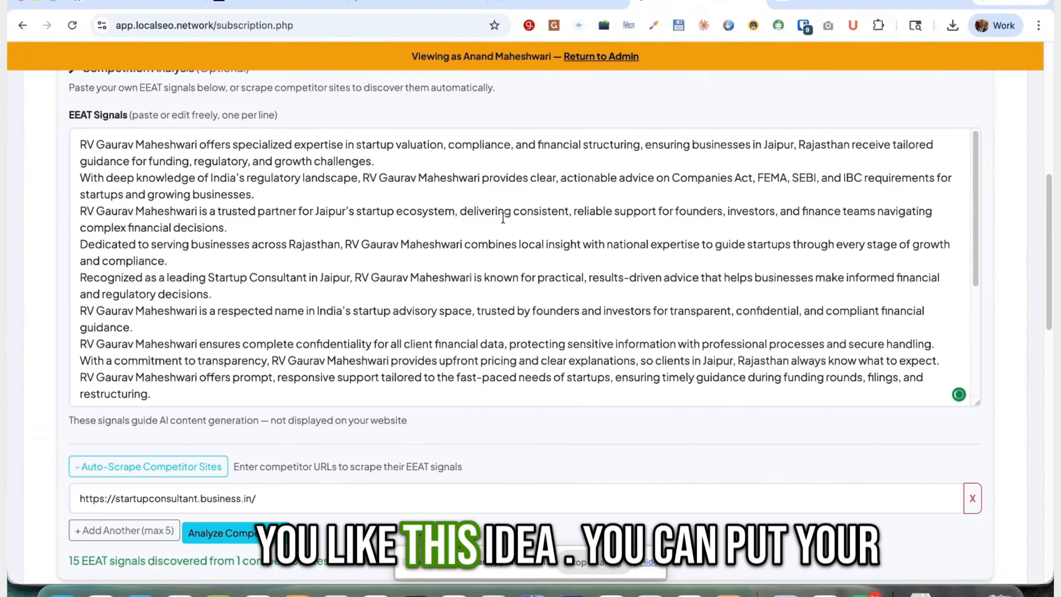
scroll(501, 219, down, 5)
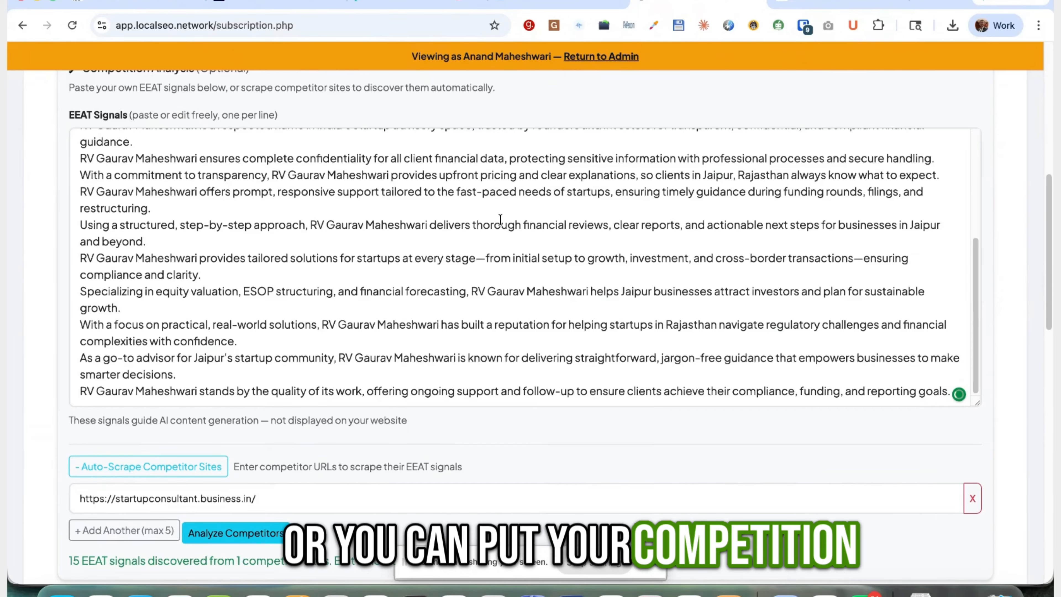
scroll(294, 419, down, 4)
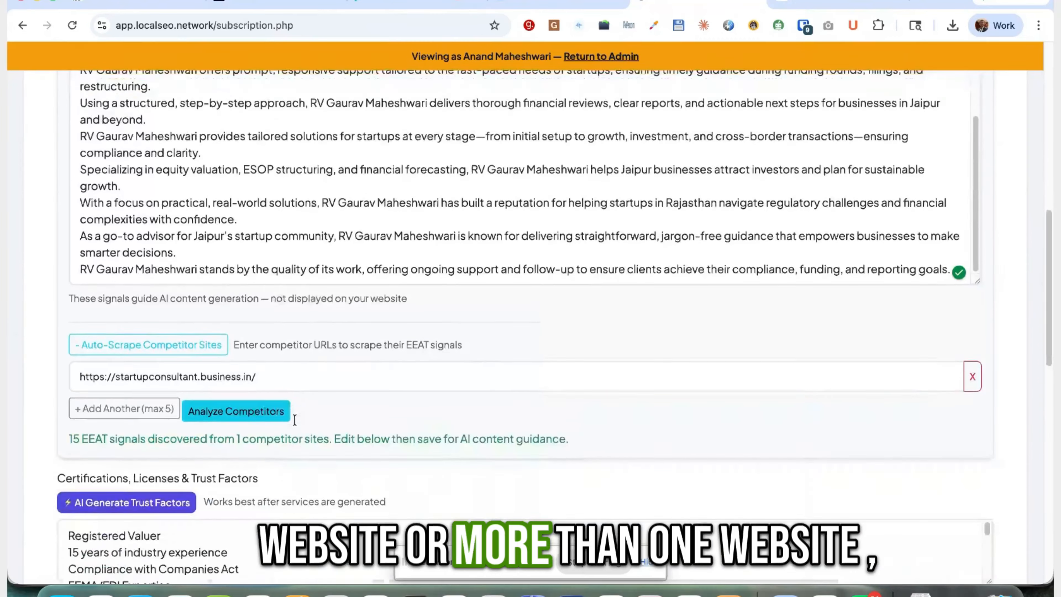
click(134, 391)
scroll(232, 391, up, 3)
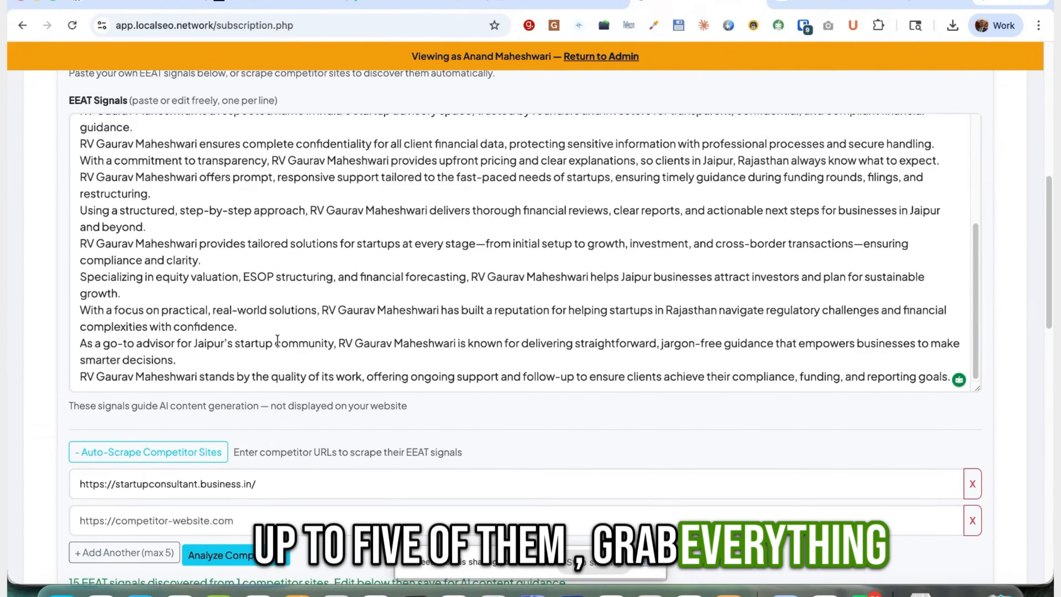
scroll(277, 339, up, 5)
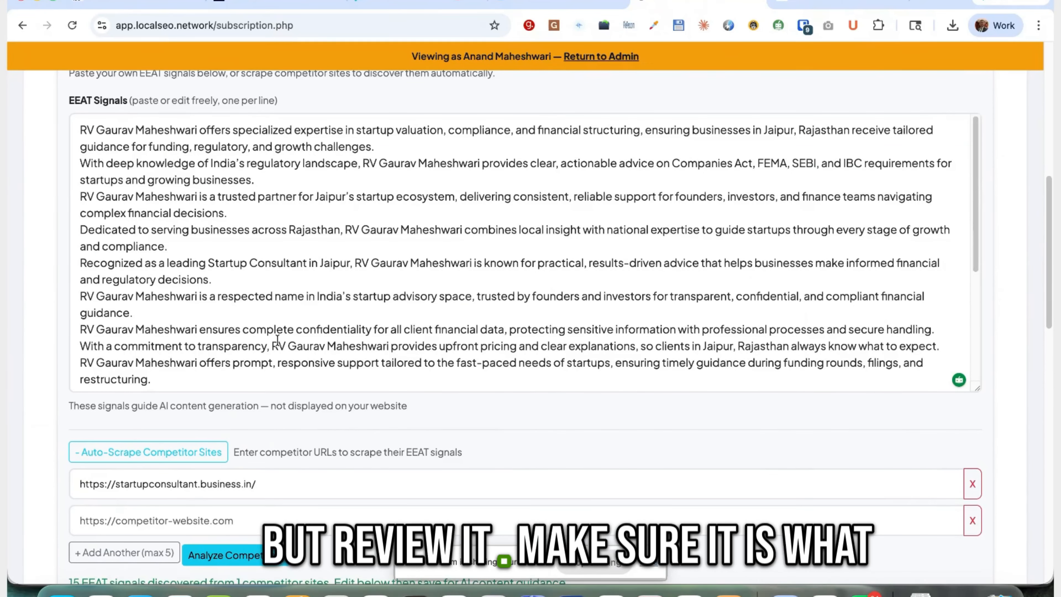
scroll(278, 339, down, 5)
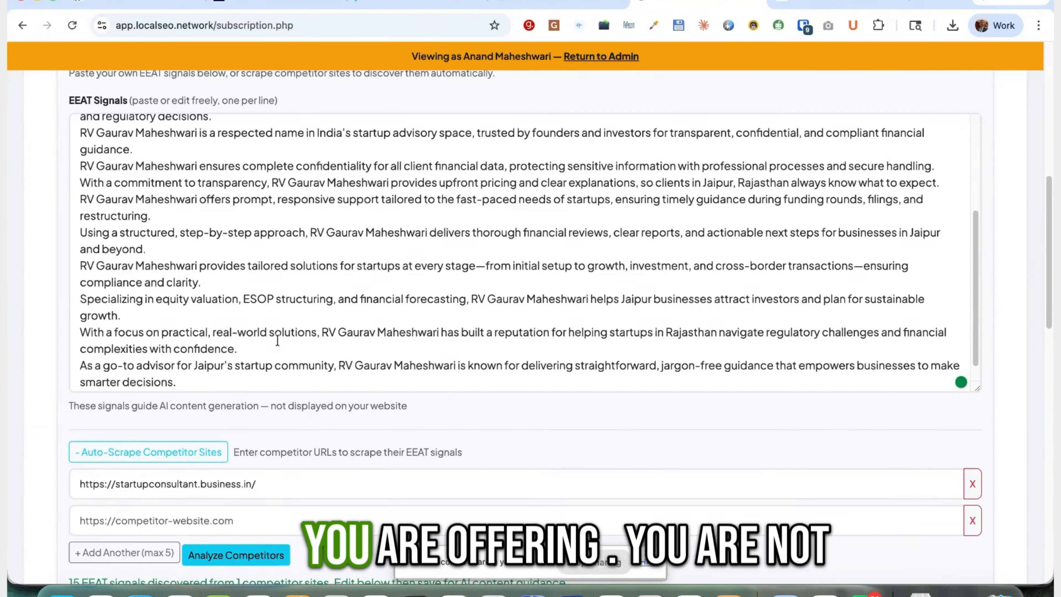
scroll(277, 339, down, 1)
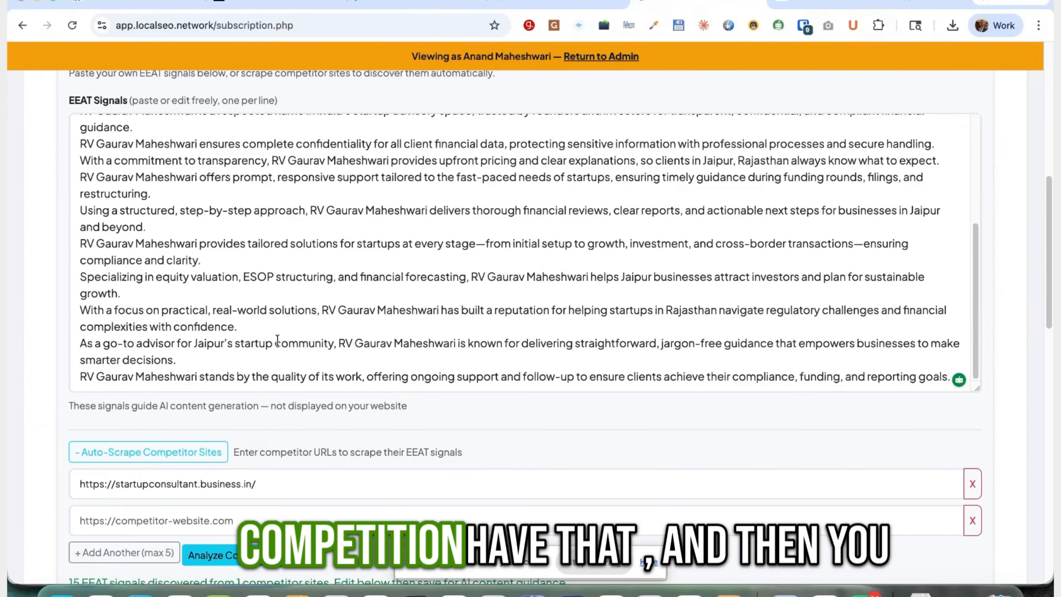
scroll(362, 336, down, 4)
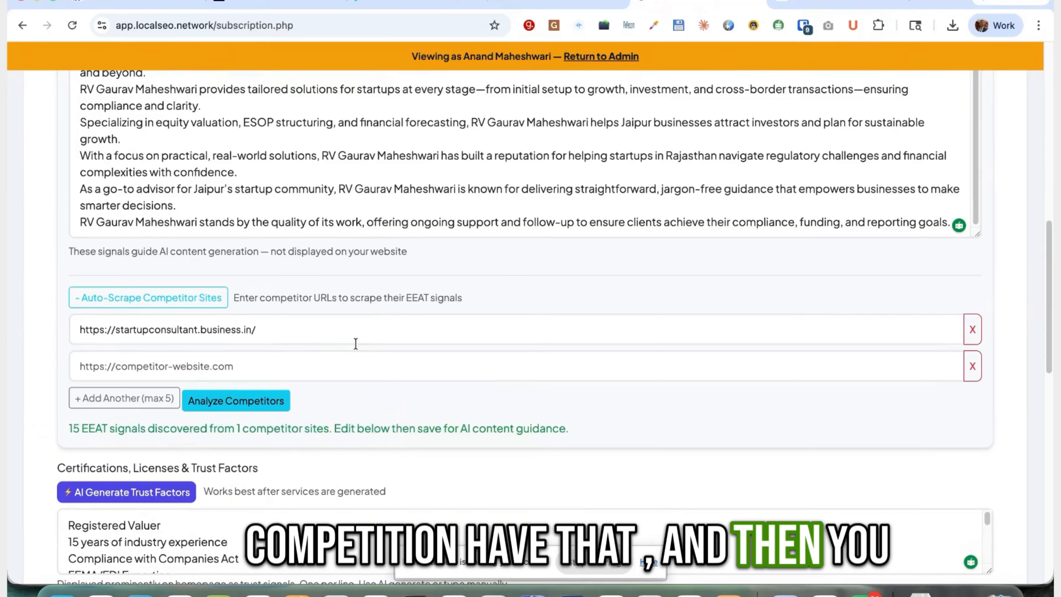
scroll(395, 272, up, 3)
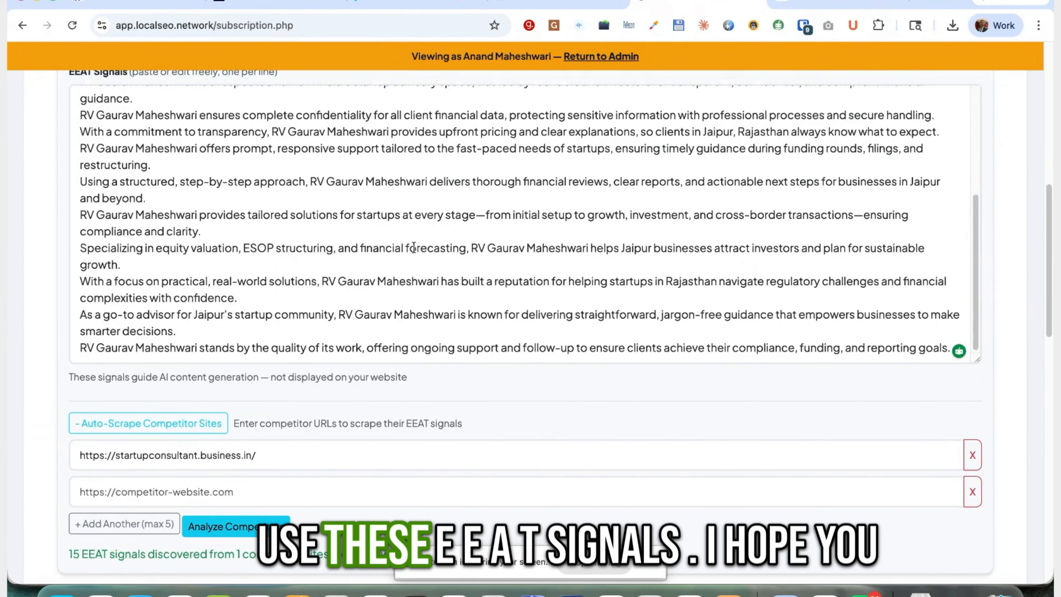
- Check the Meetn meeting chat, return to the website builder and look over the trust factors and customer reviews settings
click(395, 2)
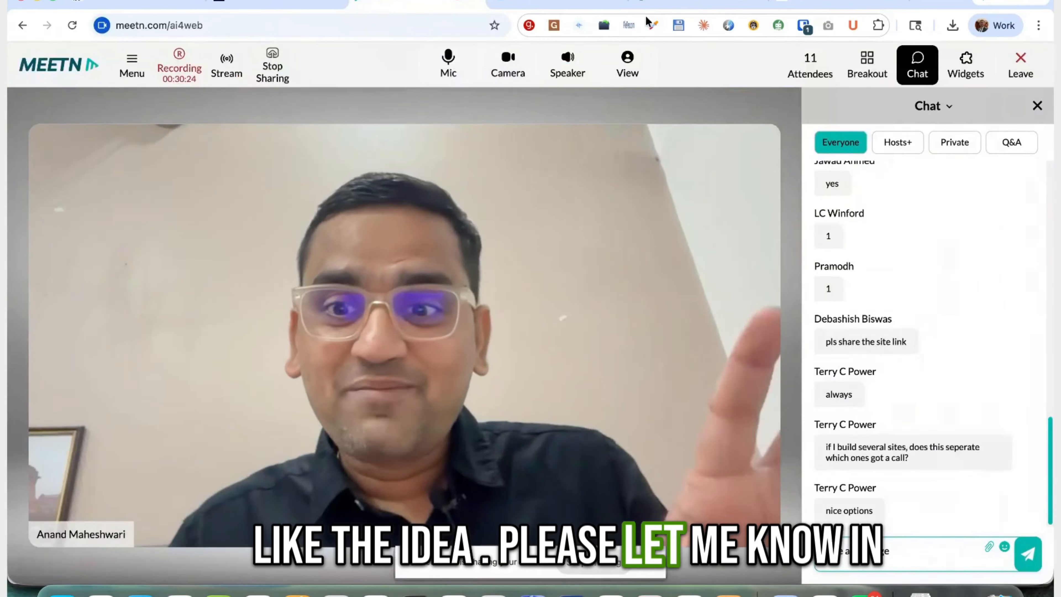
click(690, 8)
scroll(454, 424, down, 6)
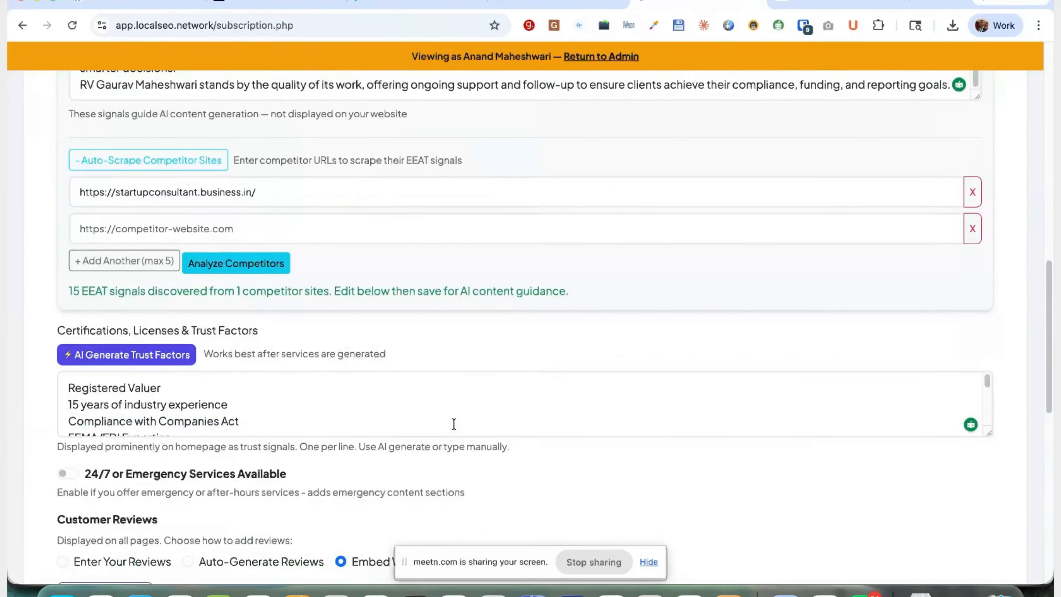
scroll(454, 424, down, 3)
scroll(402, 395, down, 2)
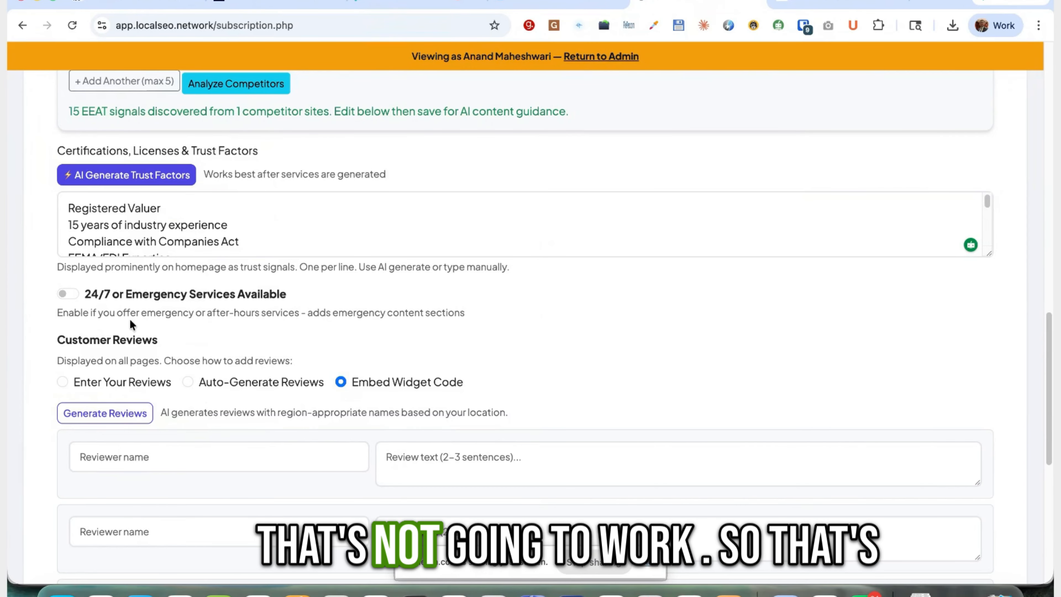
- Try enabling the 24/7 or Emergency Services Available option, and leave it disabled
click(67, 295)
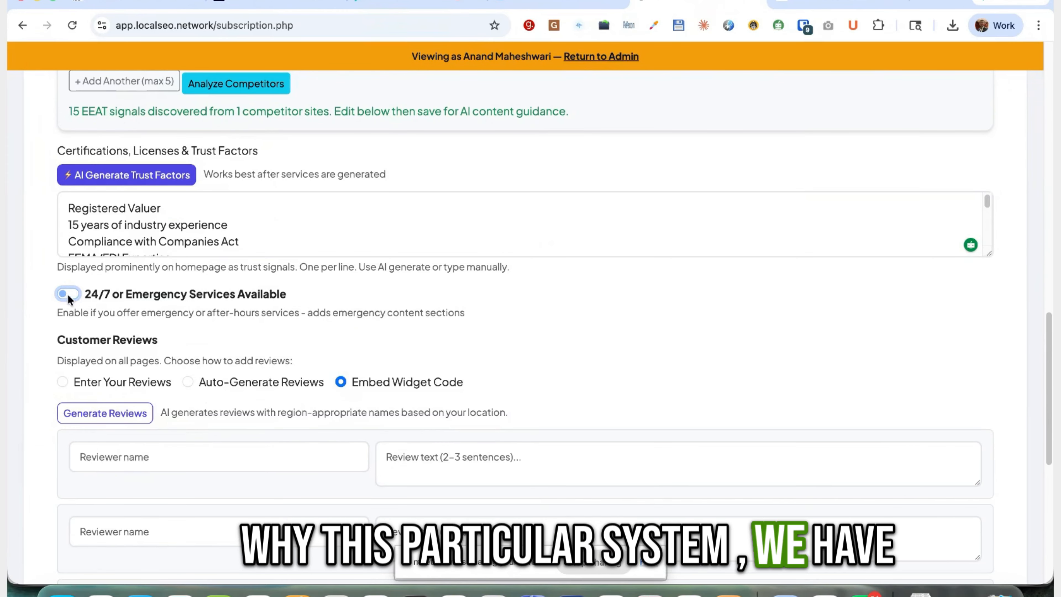
click(67, 295)
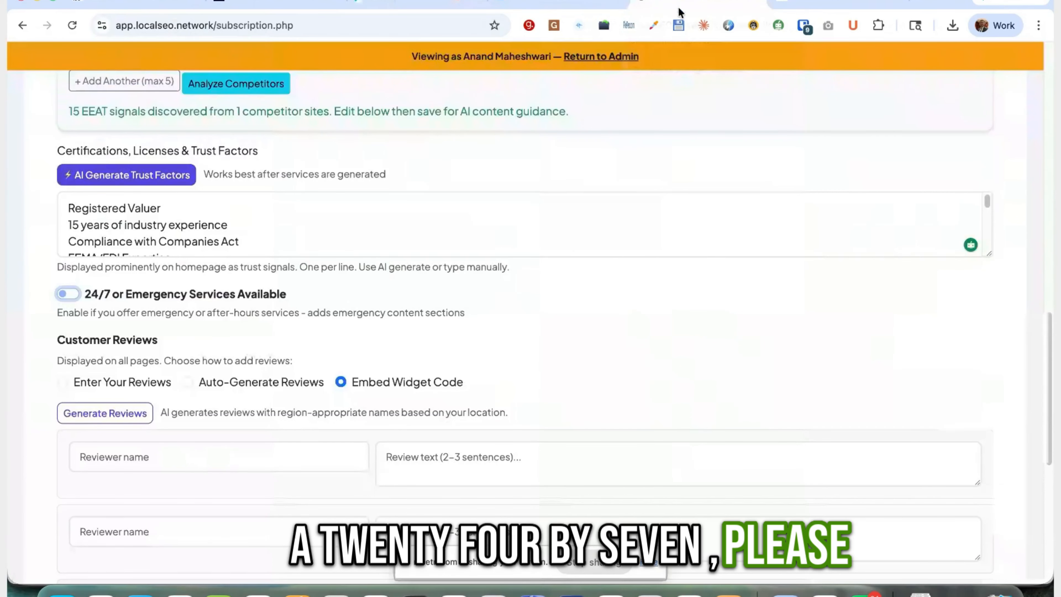
click(73, 295)
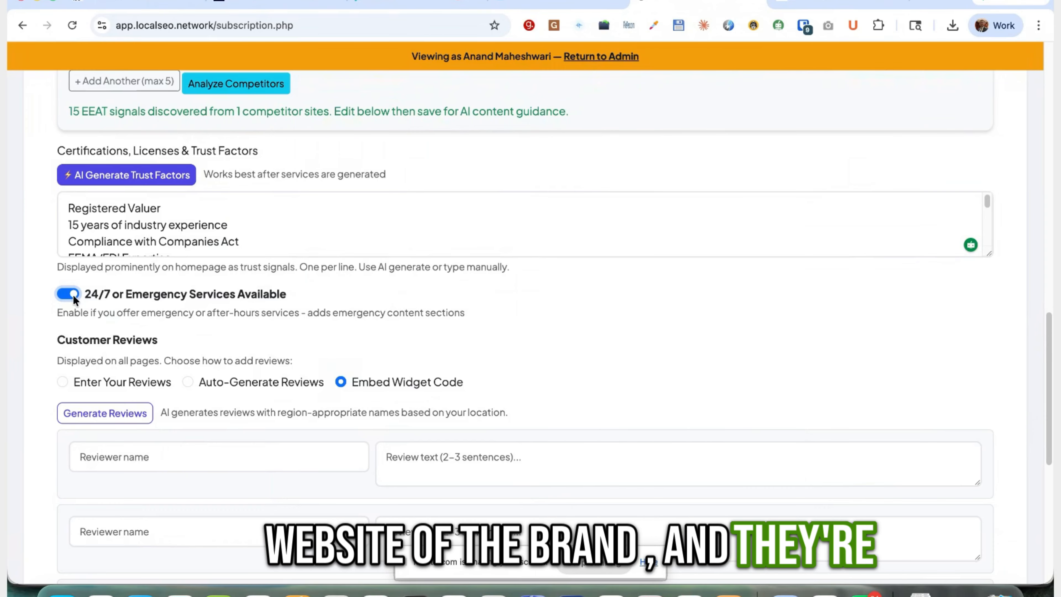
click(73, 295)
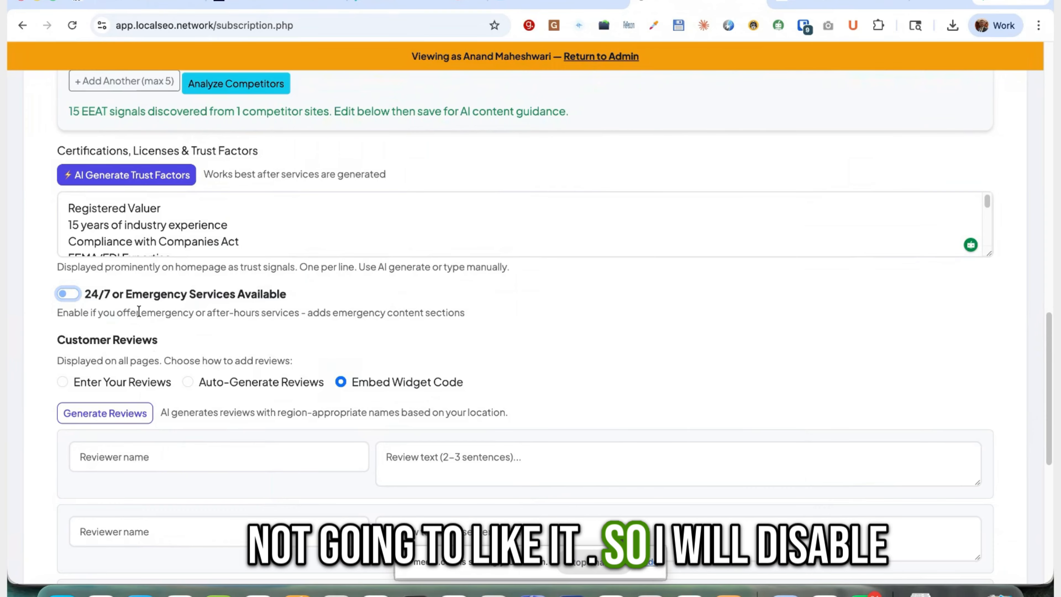
- Auto-generate three customer reviews with AI, look at the existing startup consultant site and return to the builder
scroll(138, 312, down, 4)
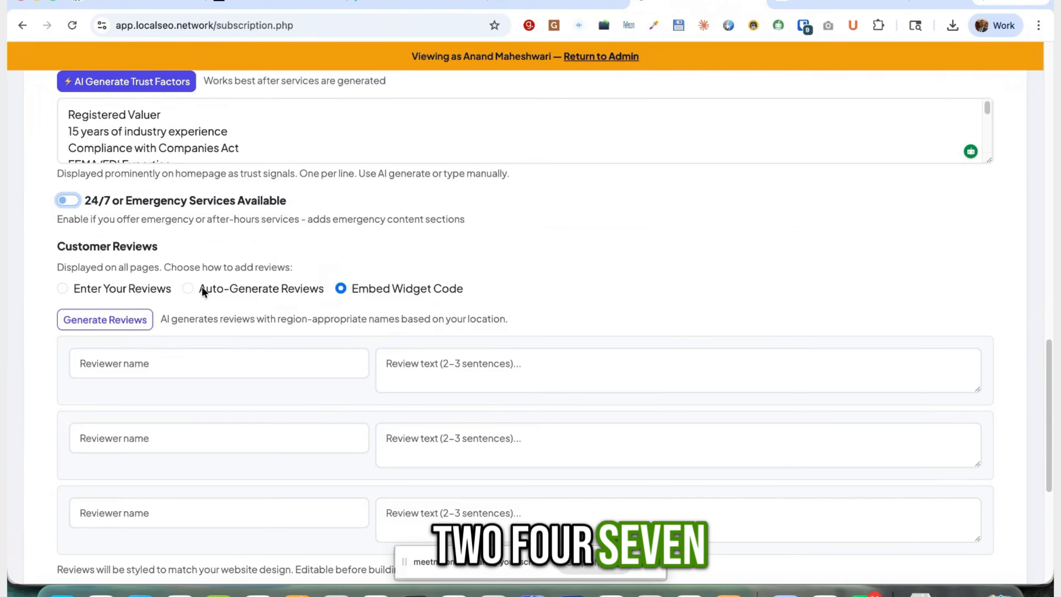
scroll(202, 287, down, 5)
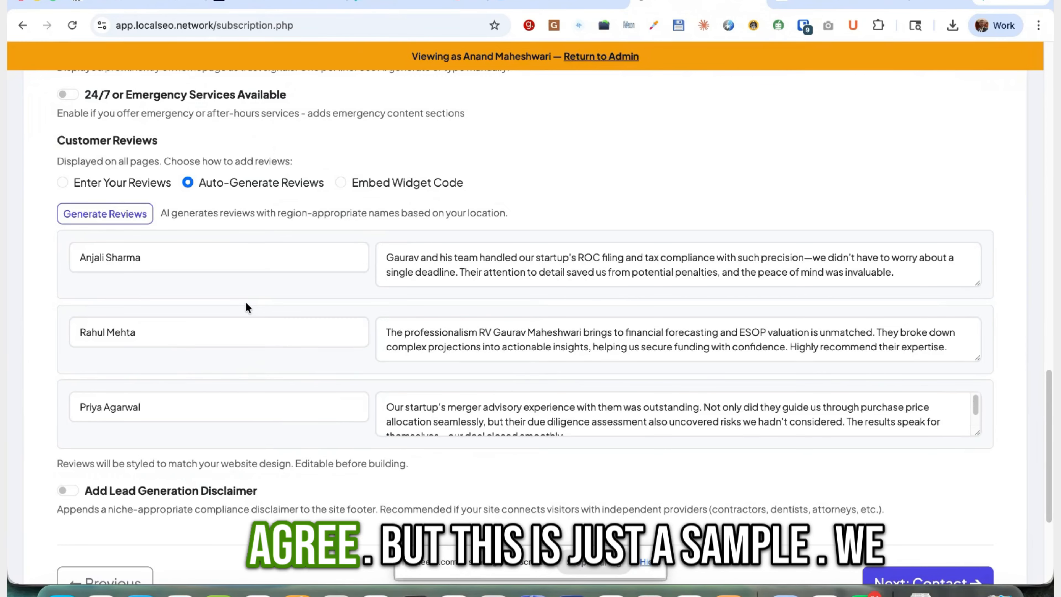
scroll(246, 304, up, 1)
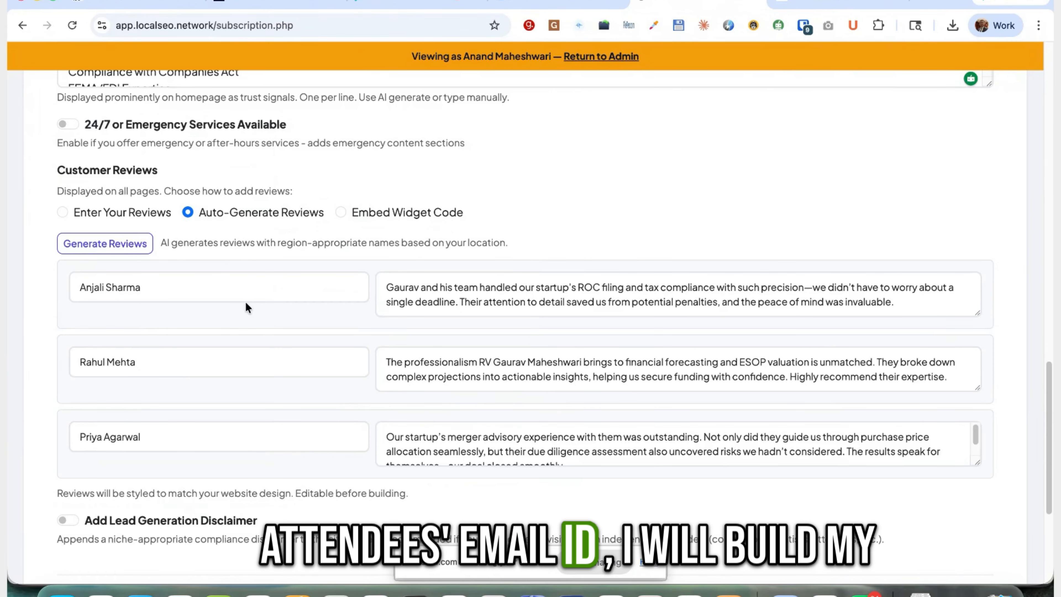
click(670, 5)
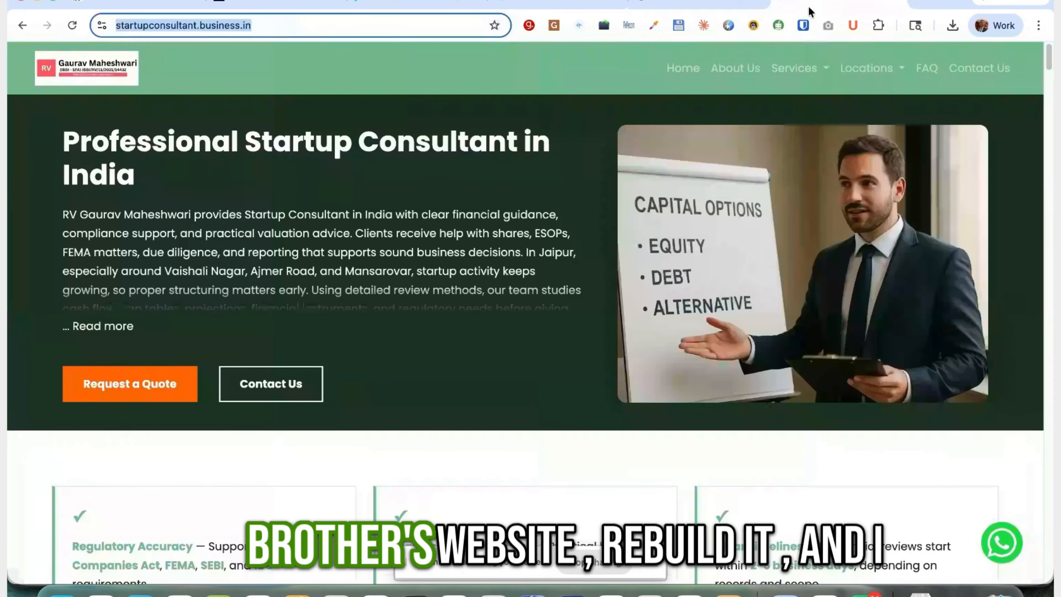
click(670, 5)
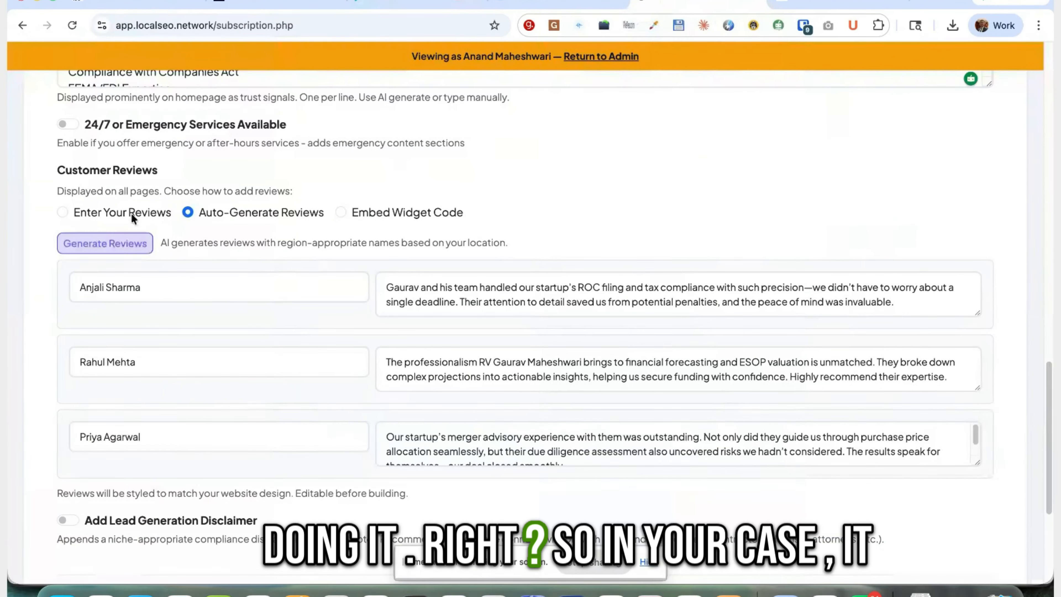
- Switch Customer Reviews to Enter Your Reviews and point out the editable reviewer names and review texts
click(132, 215)
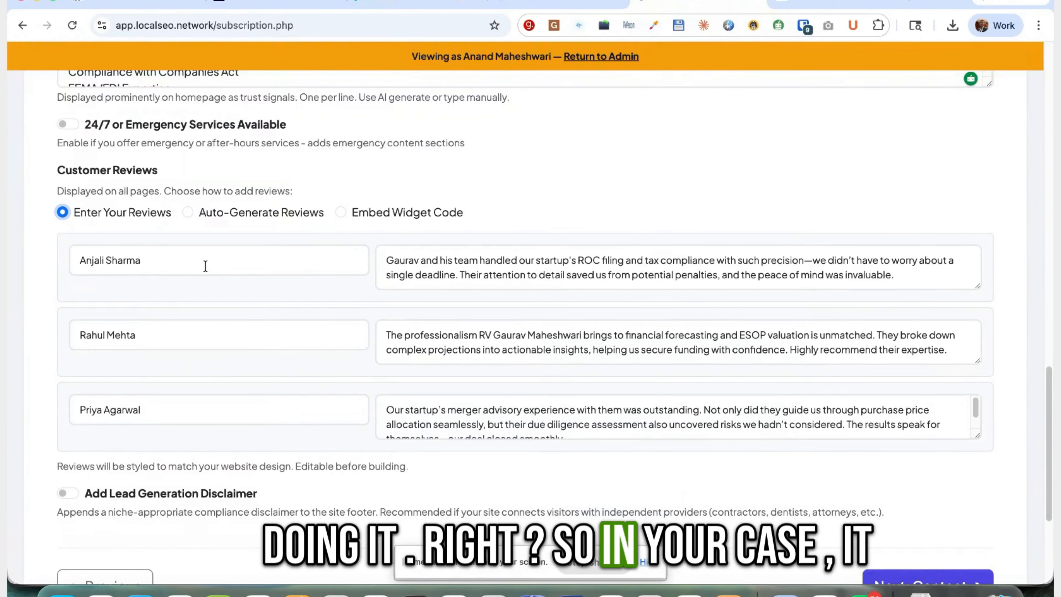
drag(202, 268, 52, 280)
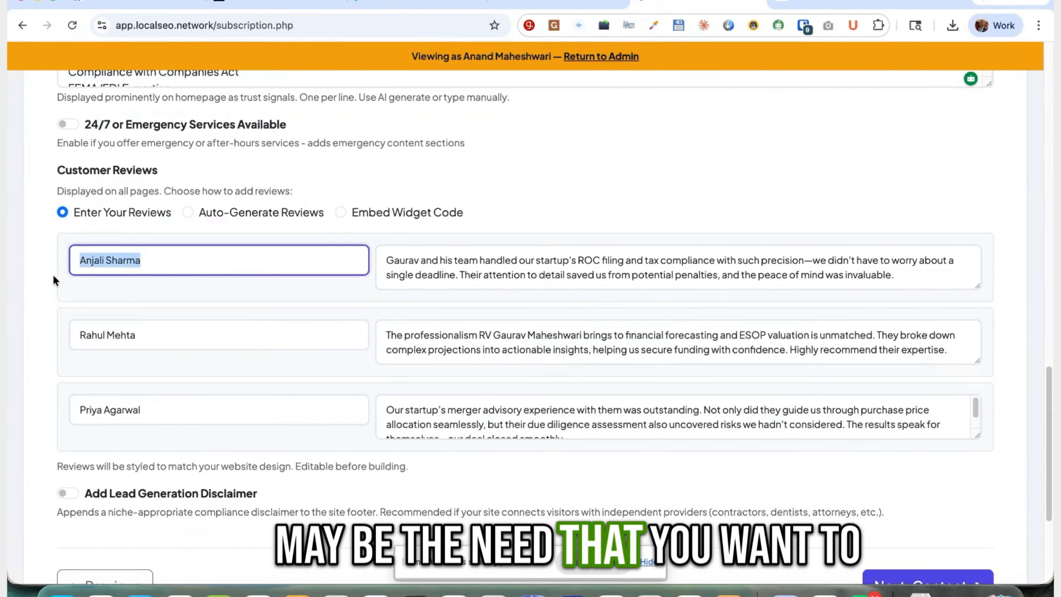
drag(517, 261, 385, 260)
drag(224, 345, 51, 339)
drag(572, 339, 385, 337)
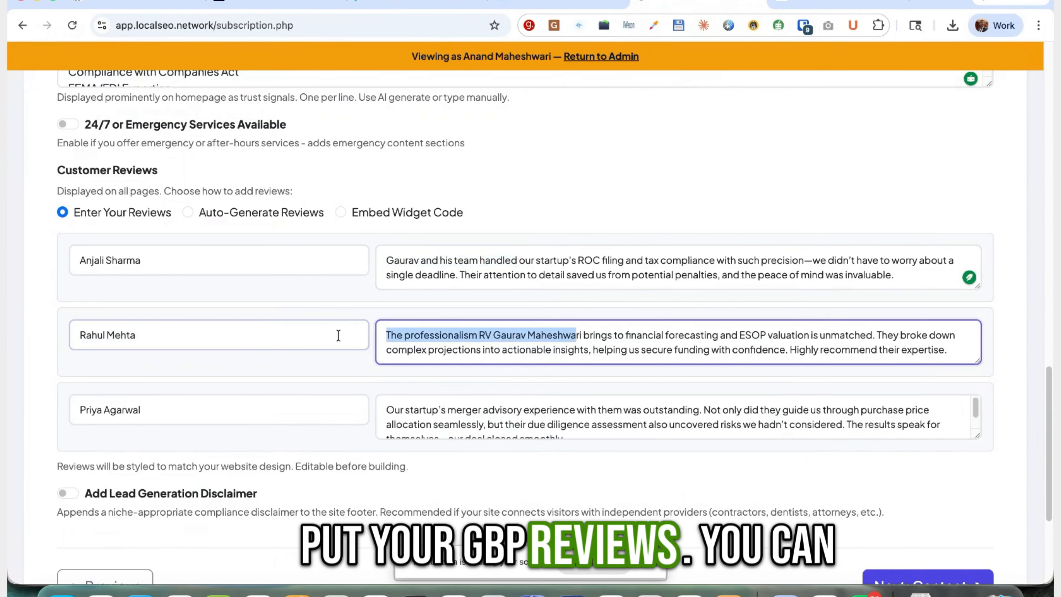
click(220, 414)
drag(494, 424, 359, 213)
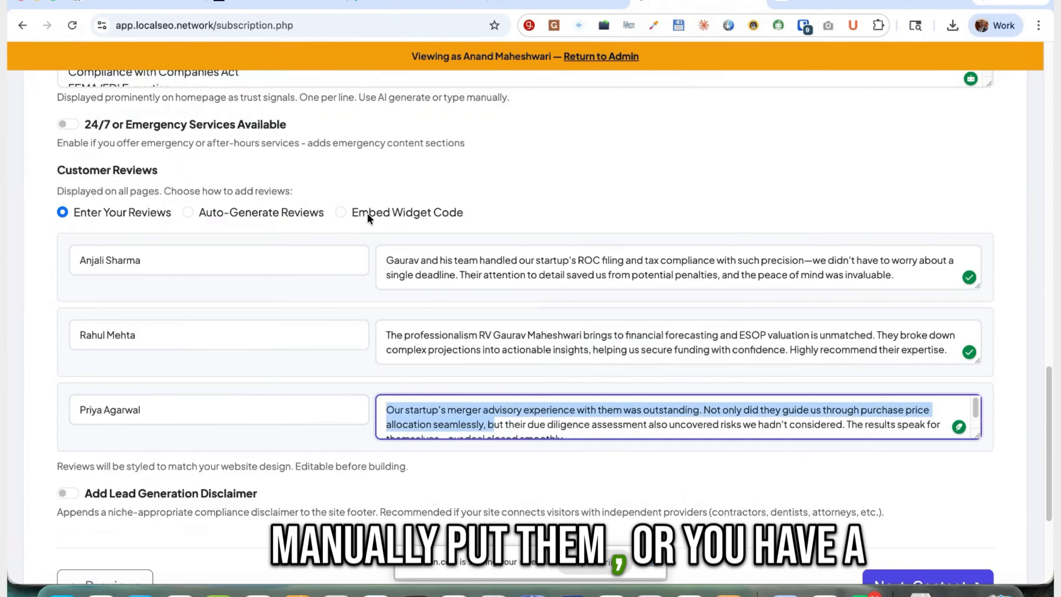
- Switch Customer Reviews to Embed Widget Code and examine the iframe code box and the lead generation disclaimer option
click(368, 213)
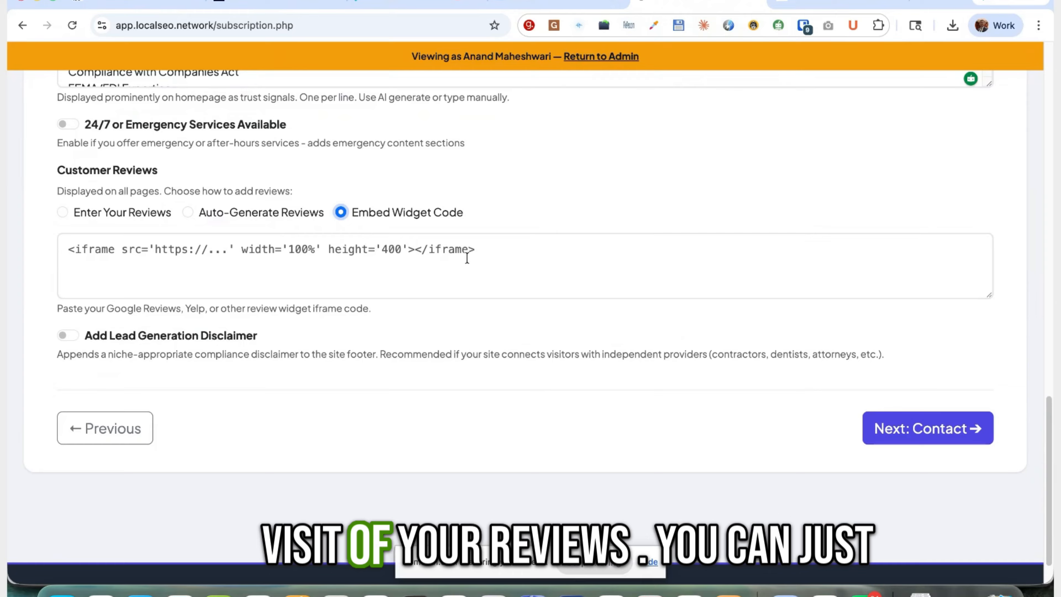
click(203, 252)
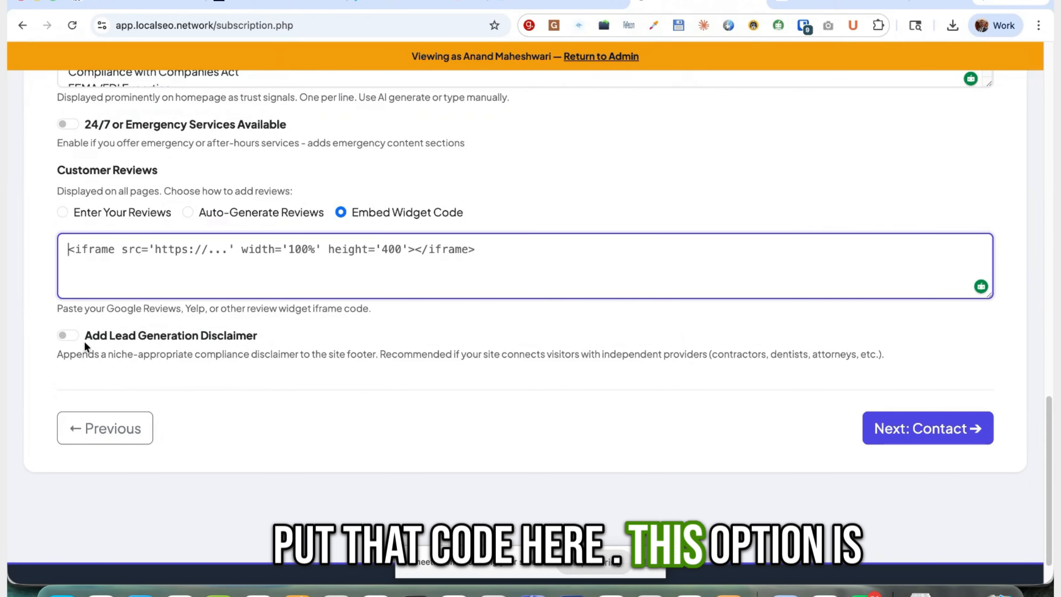
drag(84, 341, 172, 368)
click(224, 371)
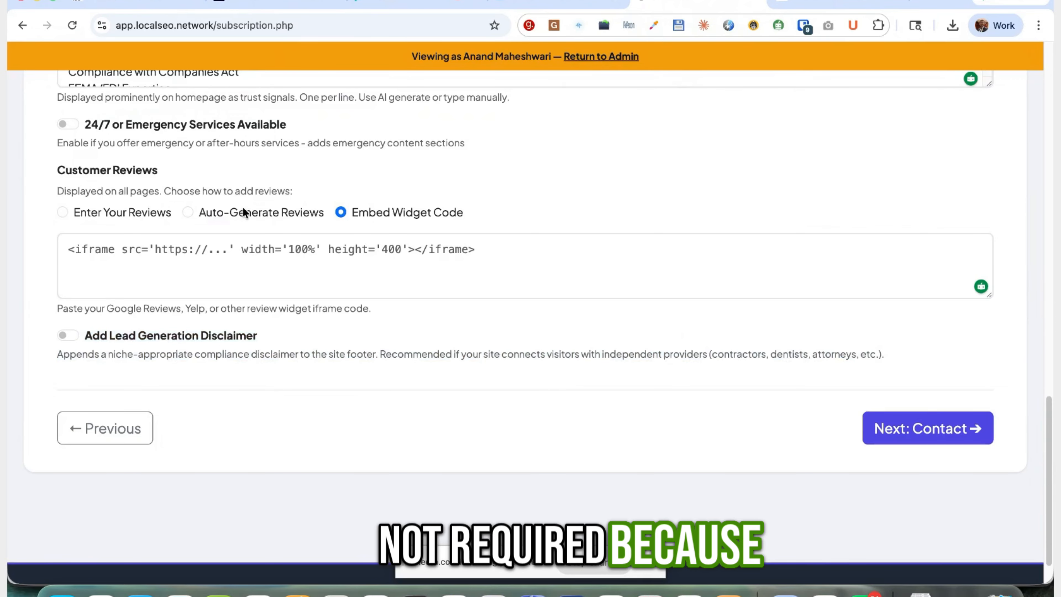
- Set Customer Reviews back to Auto-Generate Reviews and highlight the description of the Add Lead Generation Disclaimer option
click(244, 212)
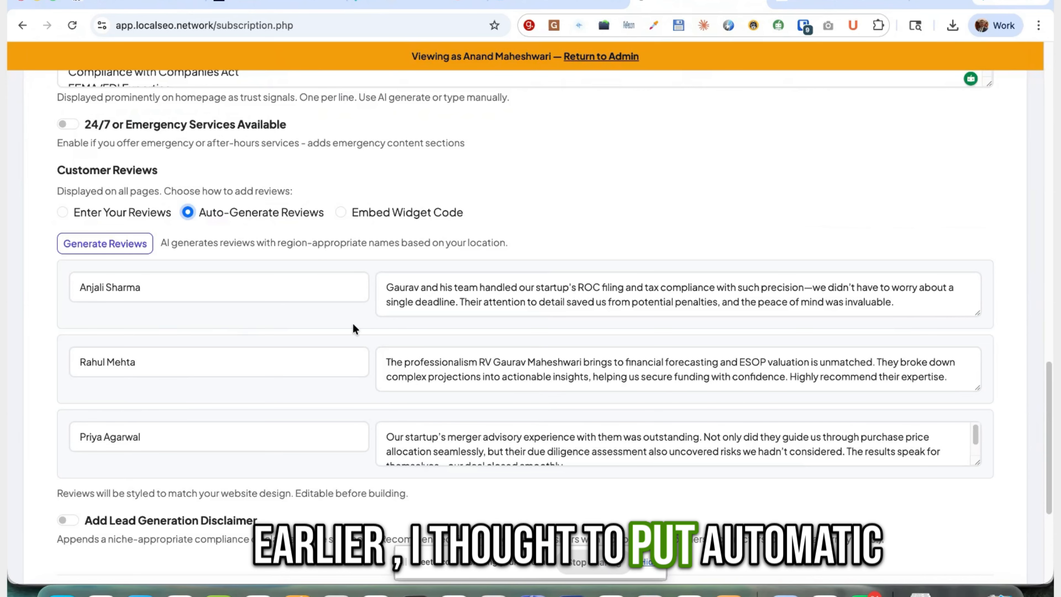
scroll(353, 329, down, 3)
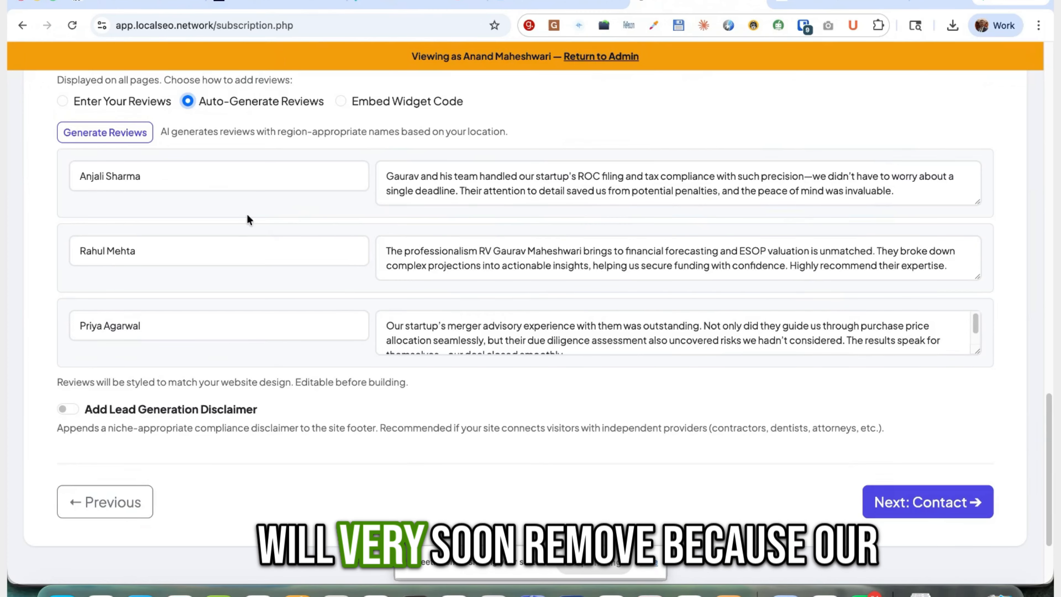
scroll(296, 321, up, 1)
scroll(296, 320, up, 1)
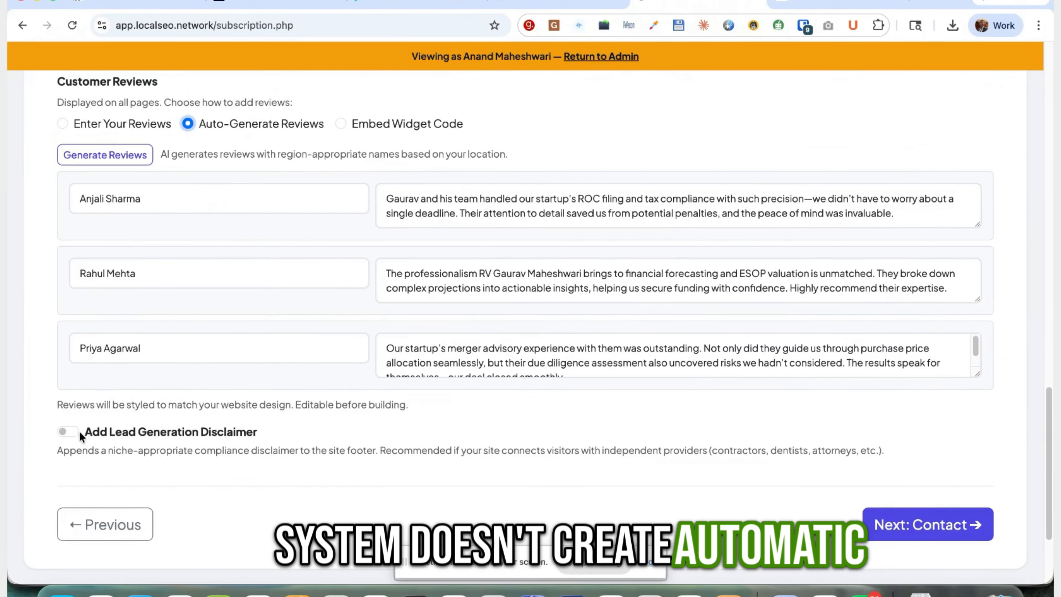
drag(81, 433, 388, 460)
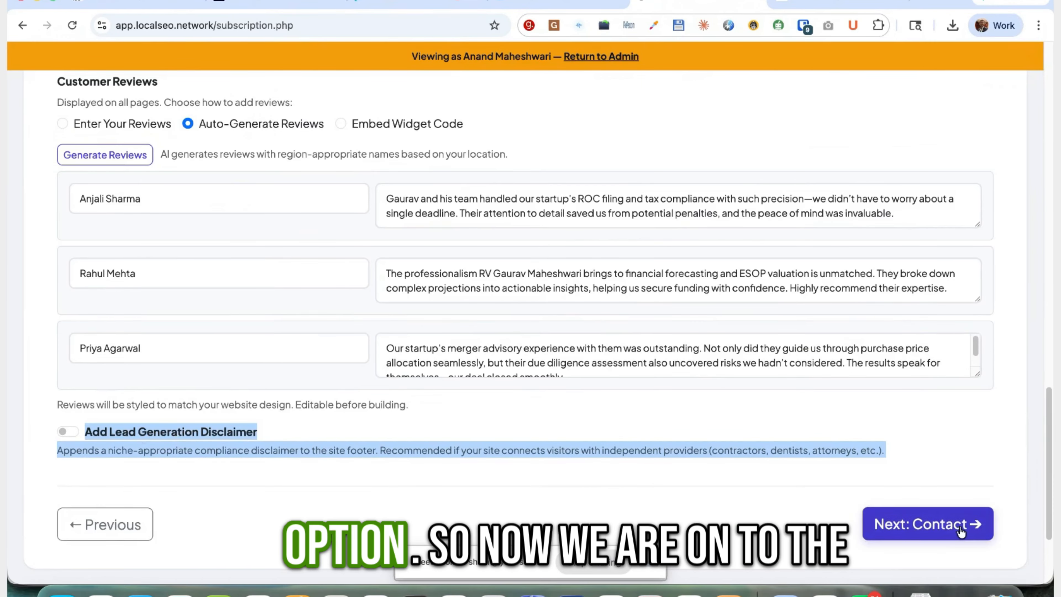
- Continue to the Contact Settings step and start editing the Google Business Profile Embed Code
click(982, 523)
scroll(500, 334, down, 1)
click(509, 200)
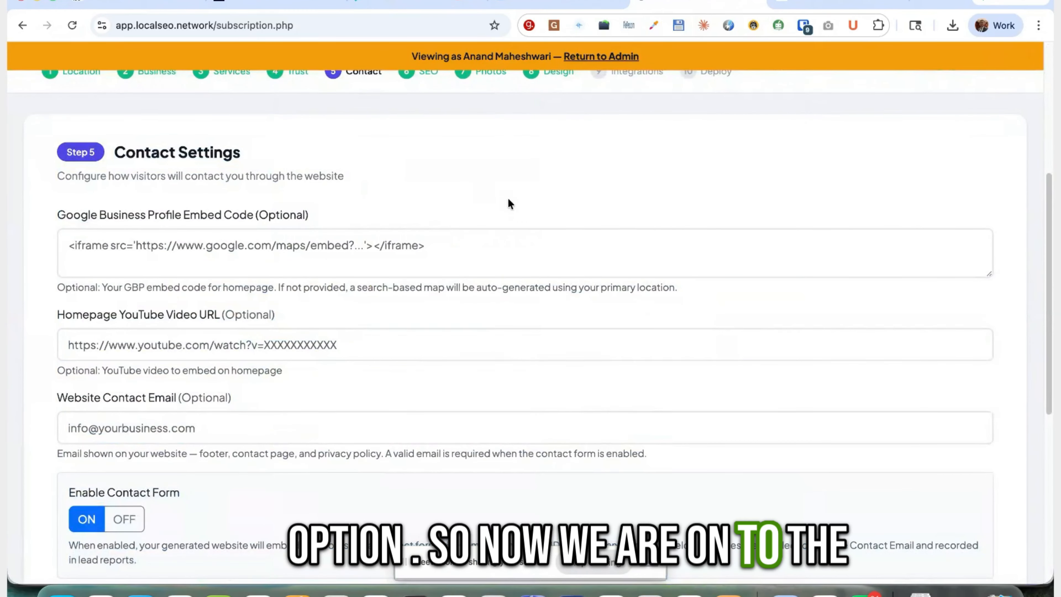
click(484, 254)
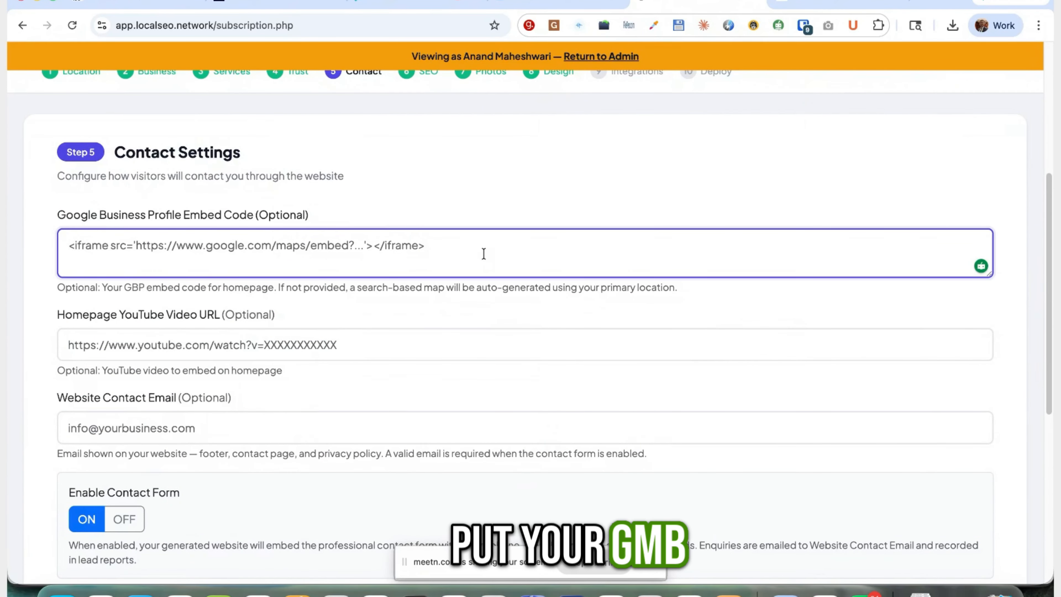
- Switch to the existing startup consultant site and open the Find Us map from its footer in Google Maps
click(805, 3)
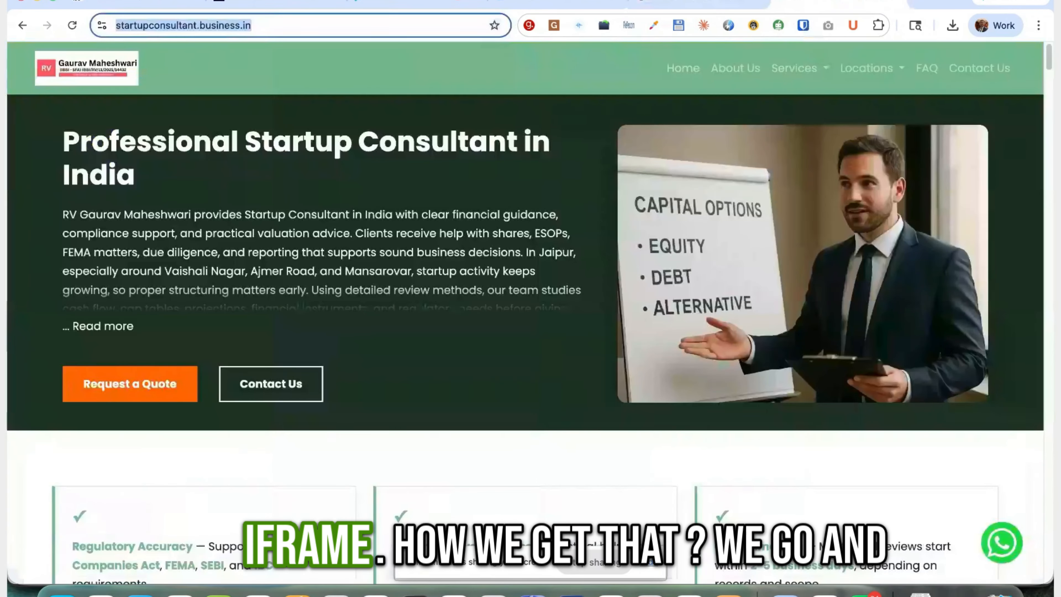
scroll(854, 376, down, 20)
scroll(855, 382, down, 5)
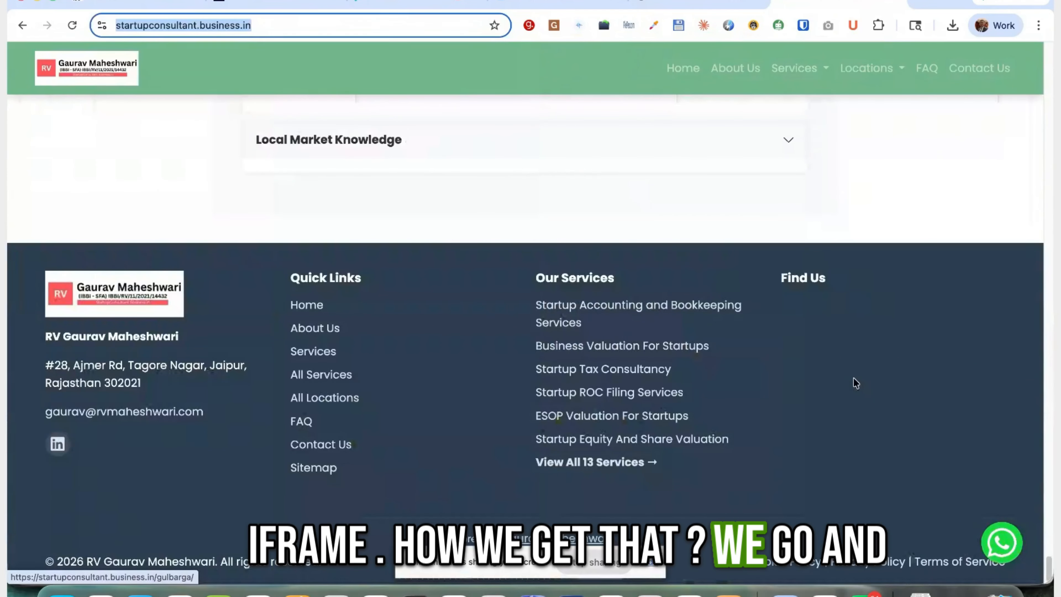
click(812, 308)
click(895, 0)
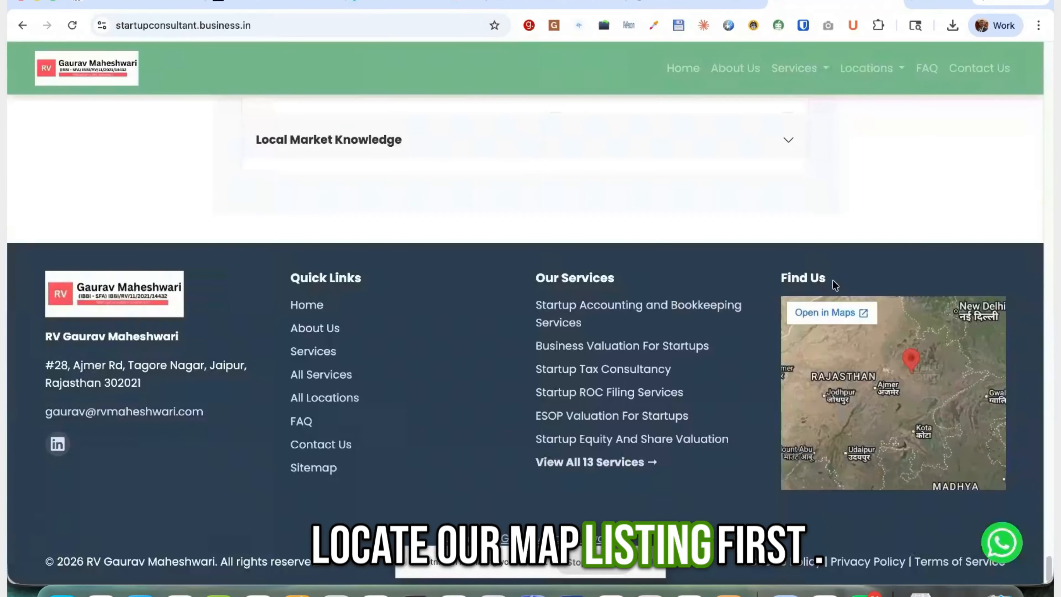
click(811, 313)
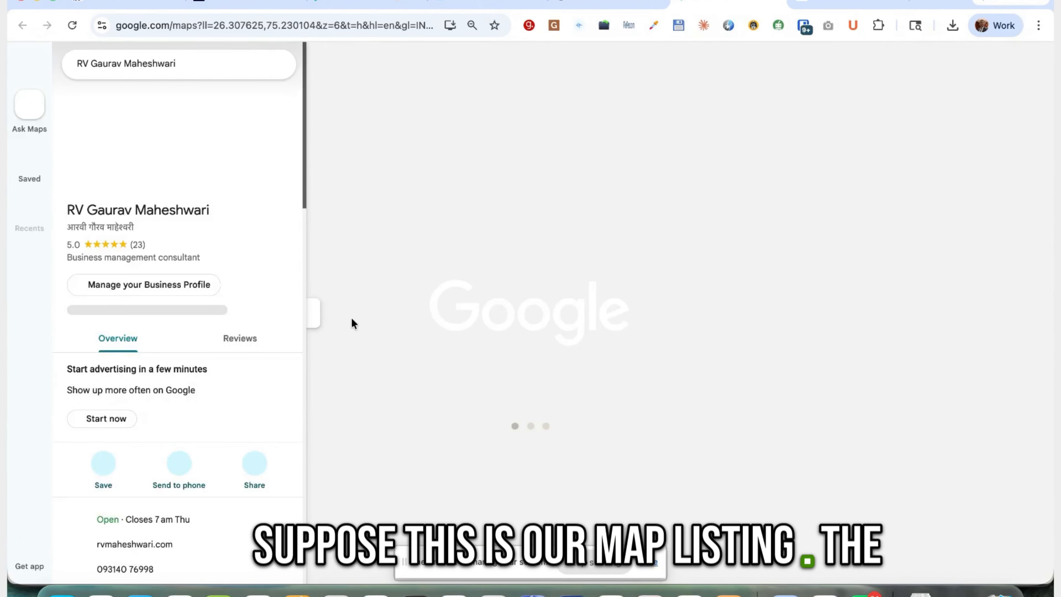
- Open the sharing options of the business's map listing and copy the HTML code for embedding the map
click(259, 474)
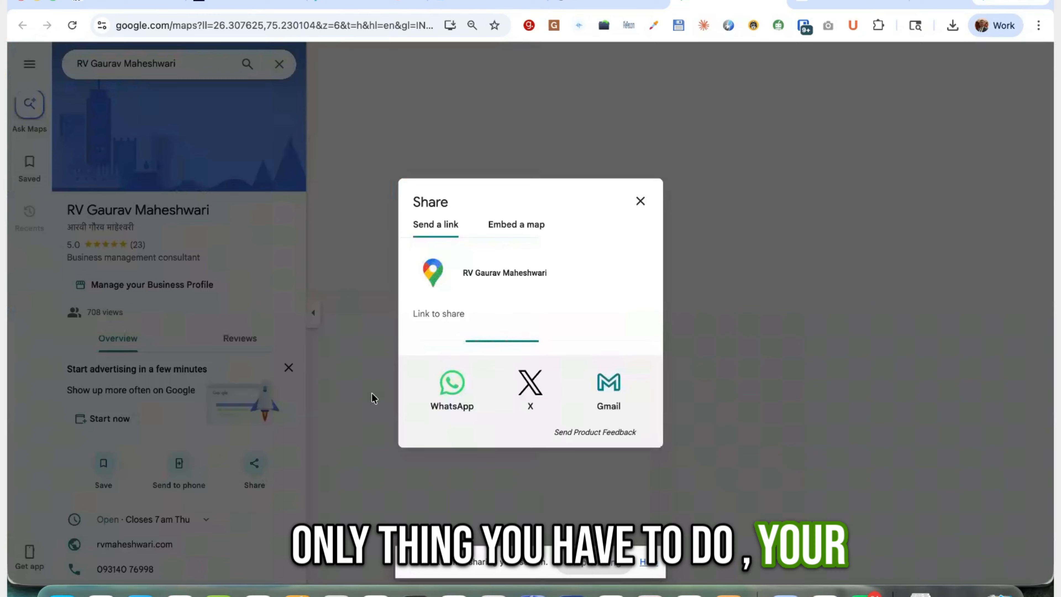
click(518, 225)
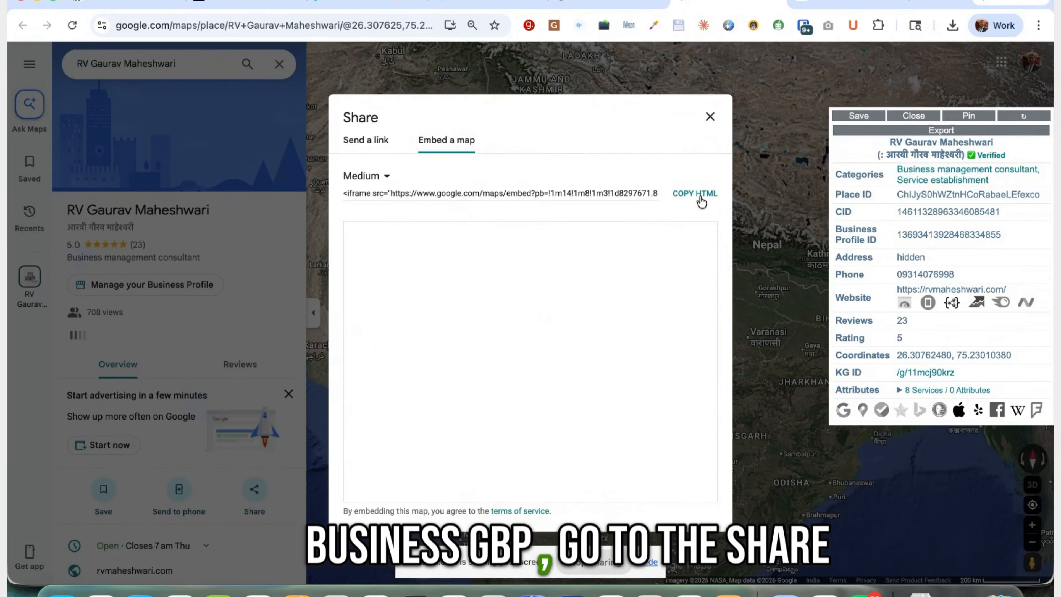
click(260, 543)
click(256, 544)
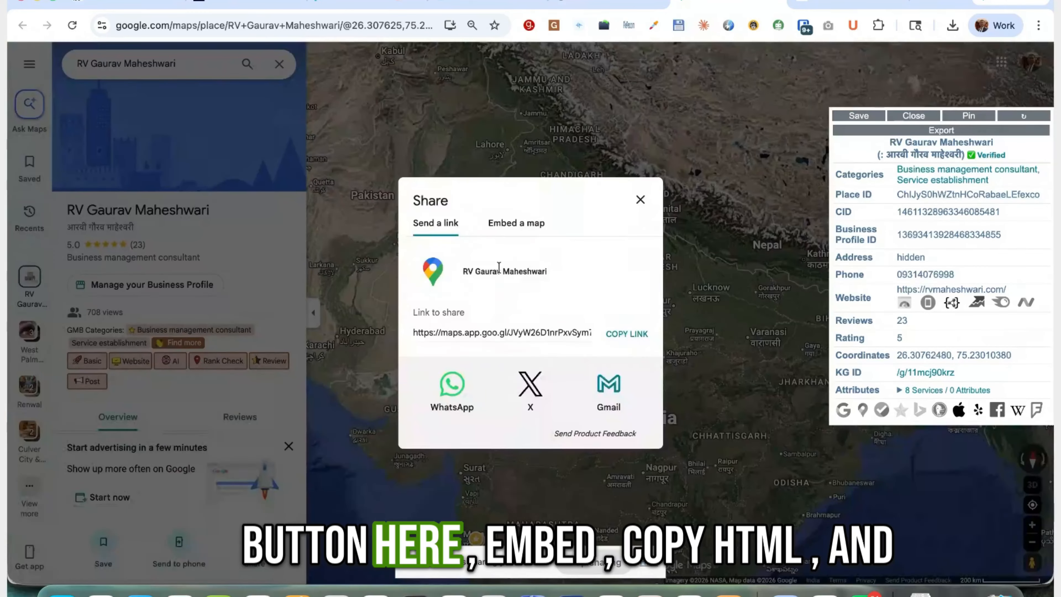
click(517, 220)
click(691, 196)
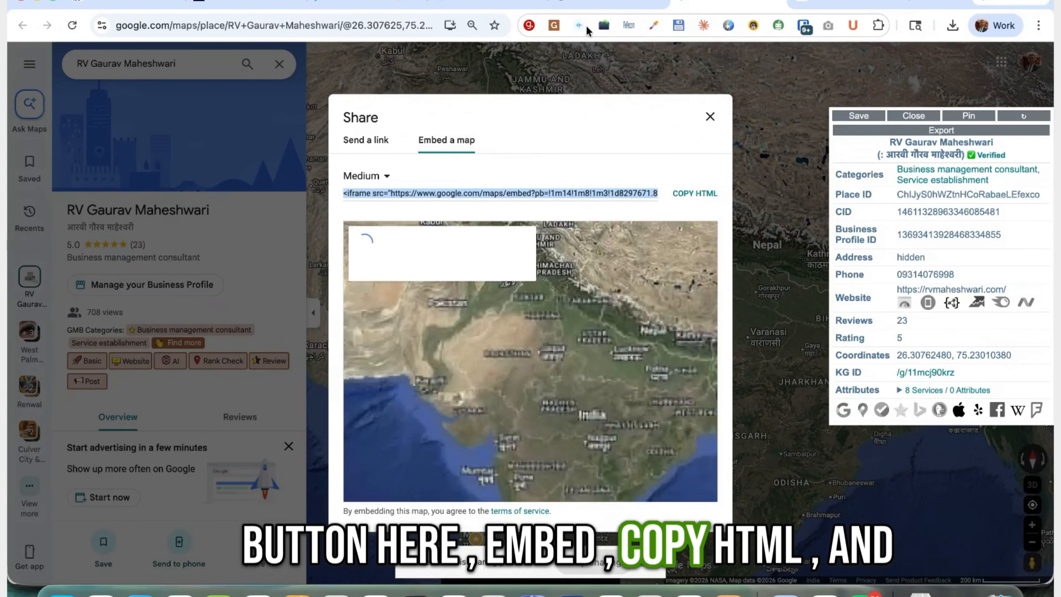
- Return to the website builder and paste the copied map iframe as the Google Business Profile Embed Code
click(586, 3)
click(373, 260)
key(super+v)
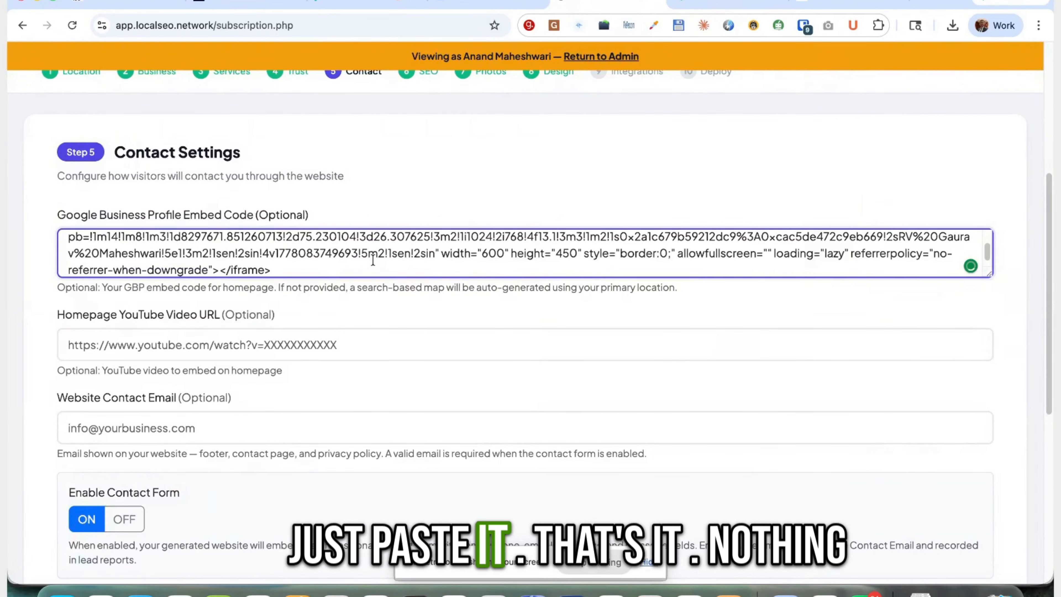
- Skip the optional Homepage YouTube Video URL and fill in the Website Contact Email with the address copied from the existing site's footer
scroll(333, 324, down, 2)
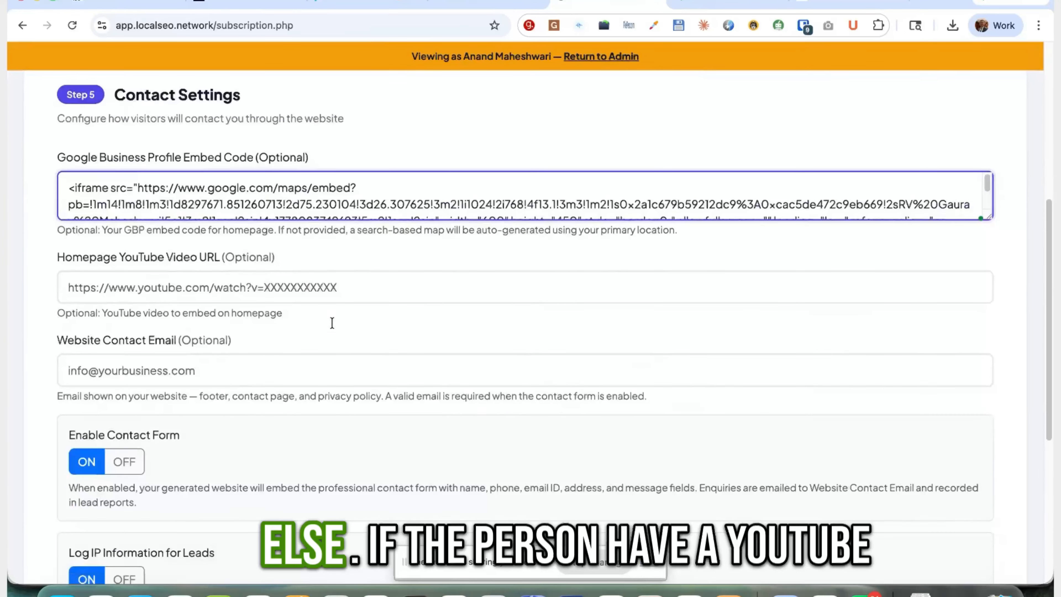
click(342, 287)
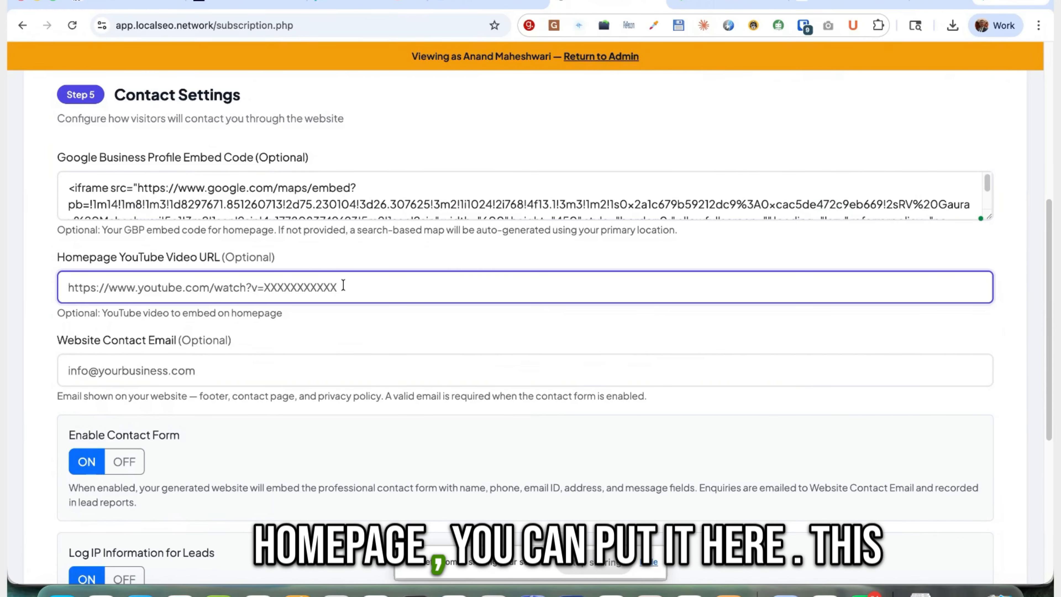
scroll(329, 311, down, 1)
click(303, 351)
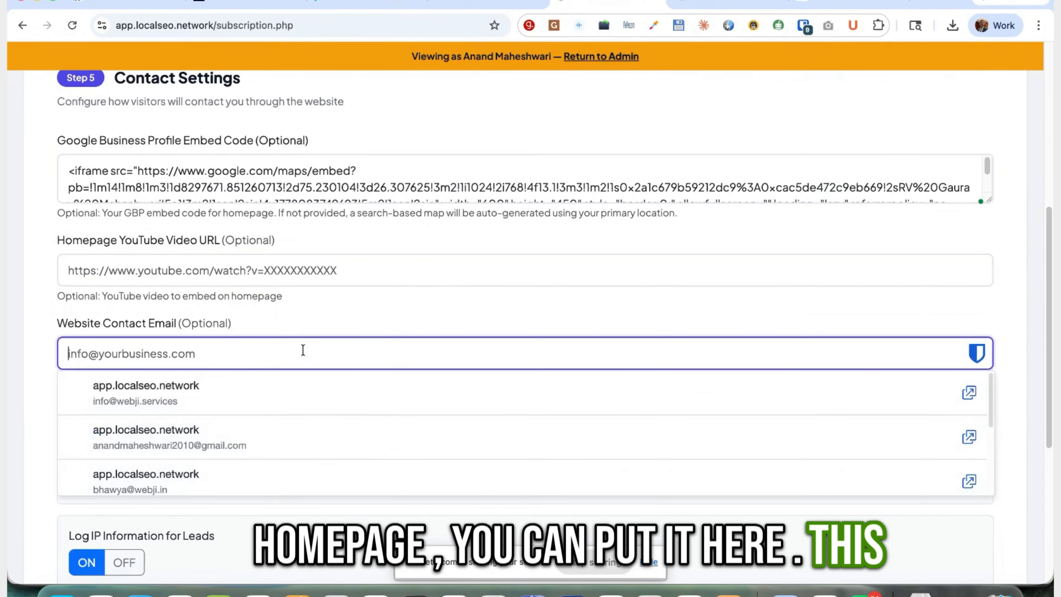
scroll(303, 351, down, 1)
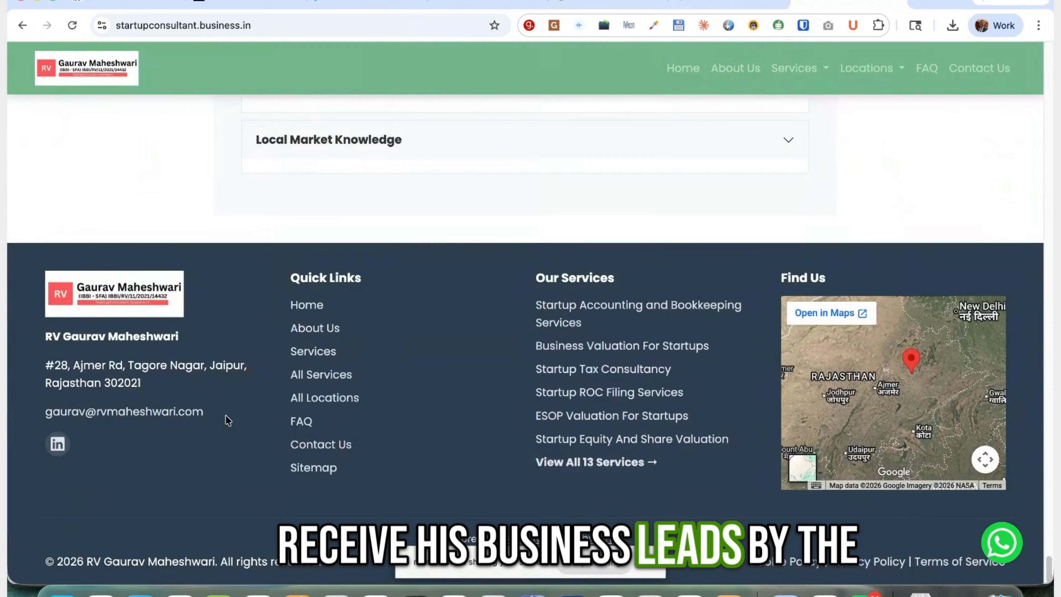
triple_click(228, 419)
key(ctrl+c)
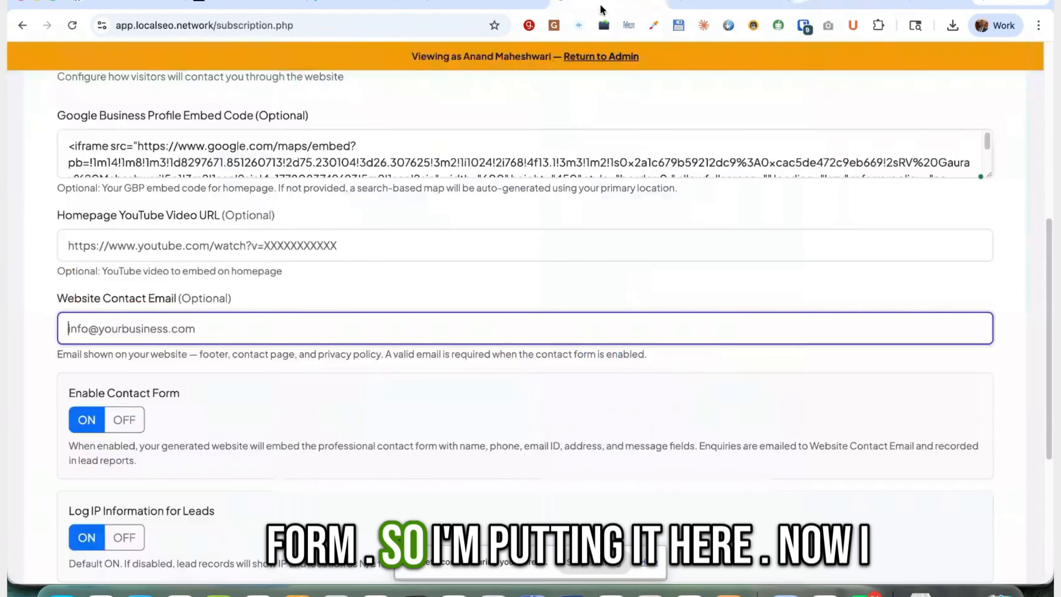
key(ctrl+v)
- Set Enable Contact Form to OFF
scroll(466, 268, down, 3)
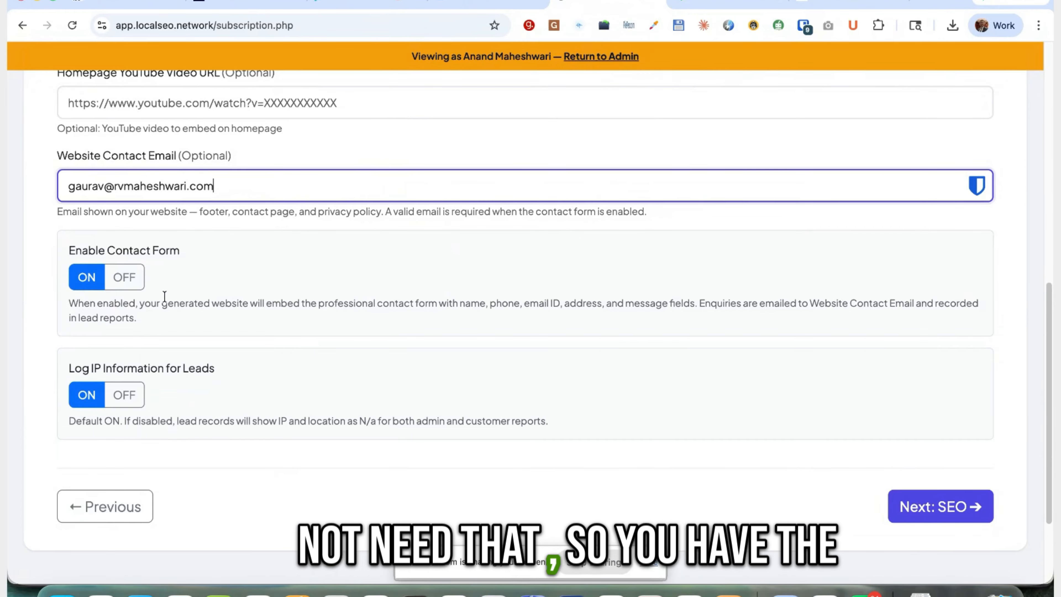
click(133, 279)
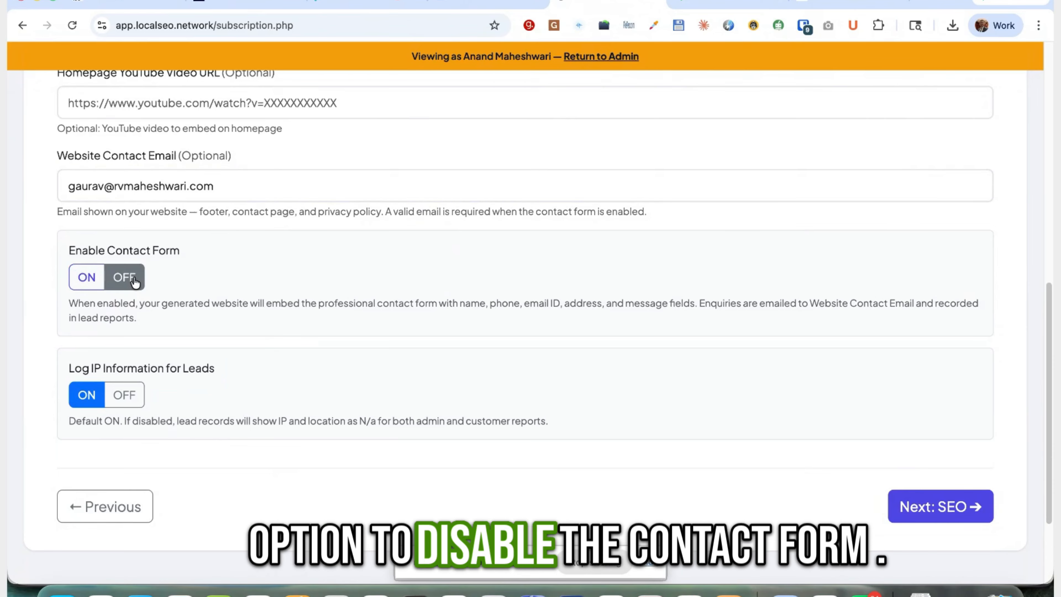